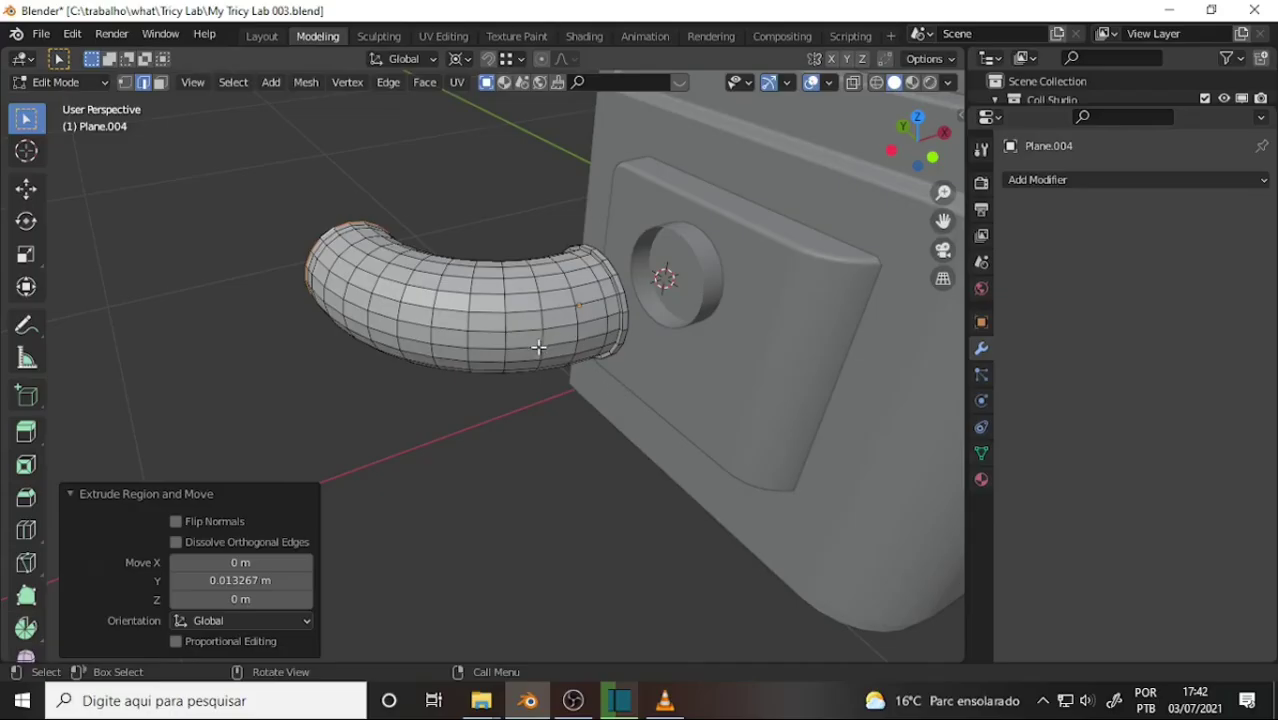
- Orbit around the pipe to inspect its flanged end from below and side-on
{"action": "mouse_move", "coordinate": [539, 347]}
{"action": "middle_mouse_down"}
{"action": "mouse_move", "coordinate": [484, 372]}
{"action": "mouse_move", "coordinate": [500, 371]}
{"action": "middle_mouse_up"}
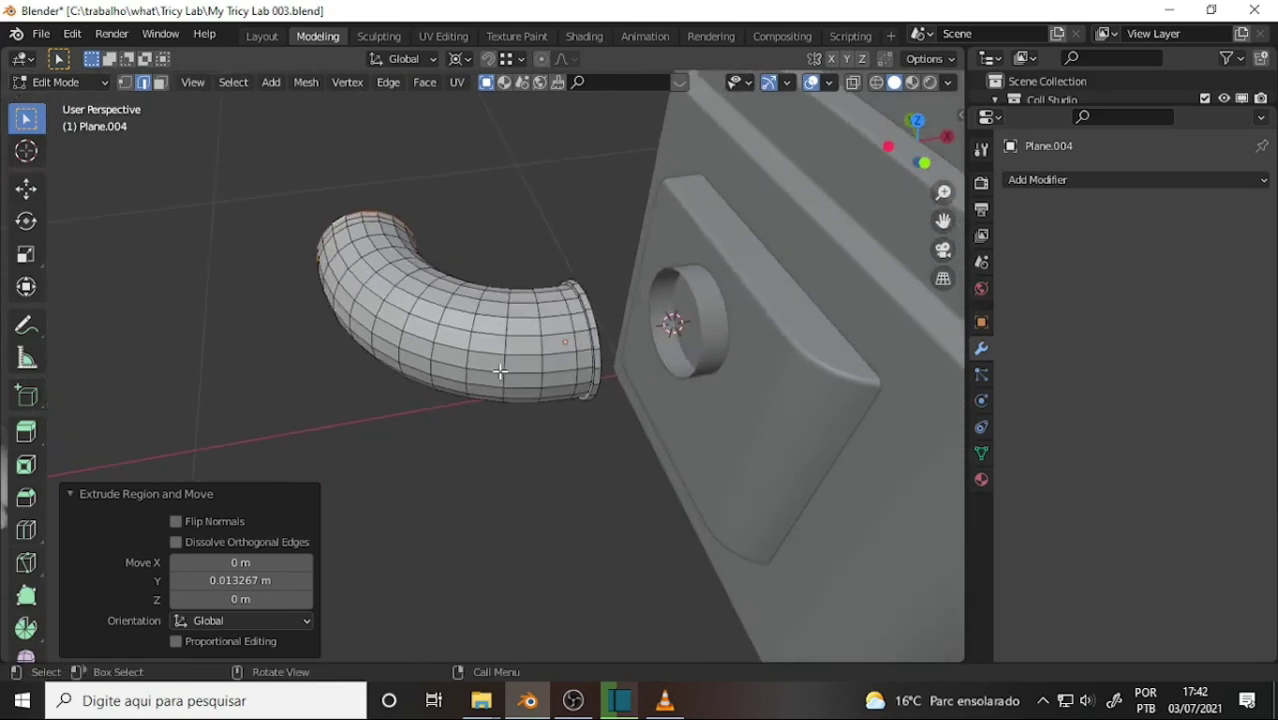
{"action": "scroll", "coordinate": [671, 285], "scroll_direction": "up", "scroll_amount": 4}
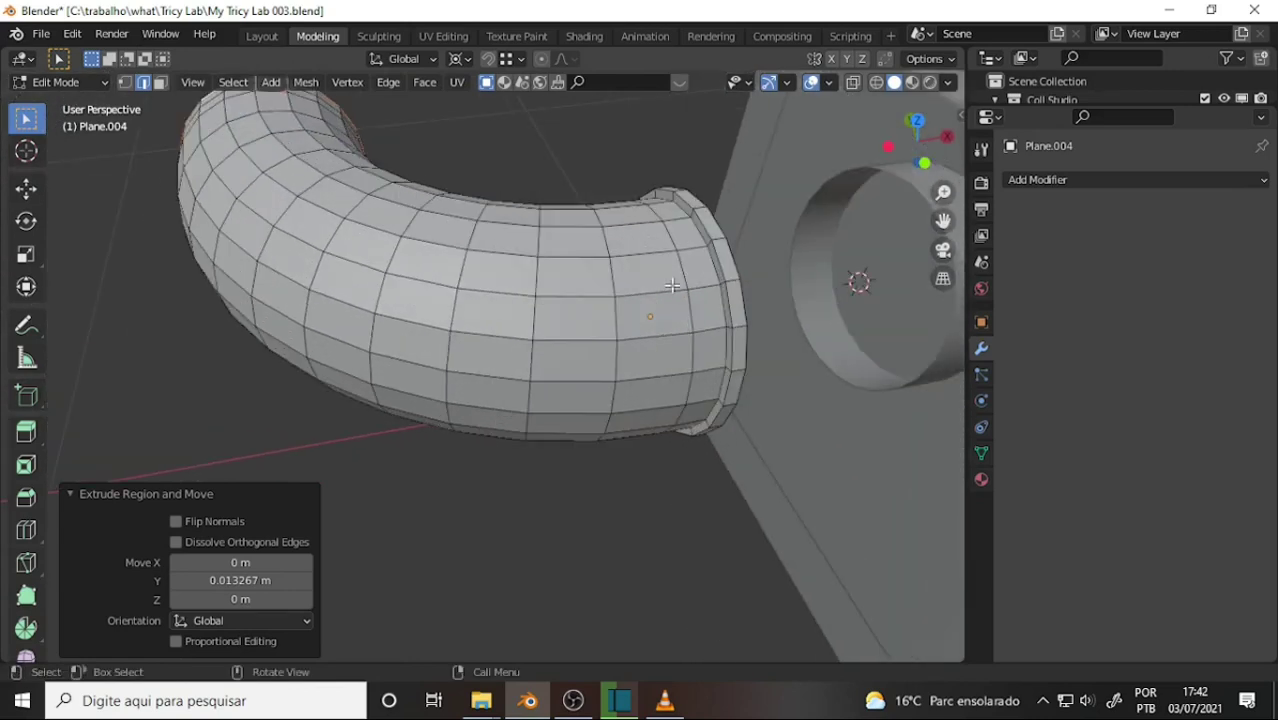
{"action": "middle_click_drag", "start_coordinate": [678, 277], "coordinate": [666, 256]}
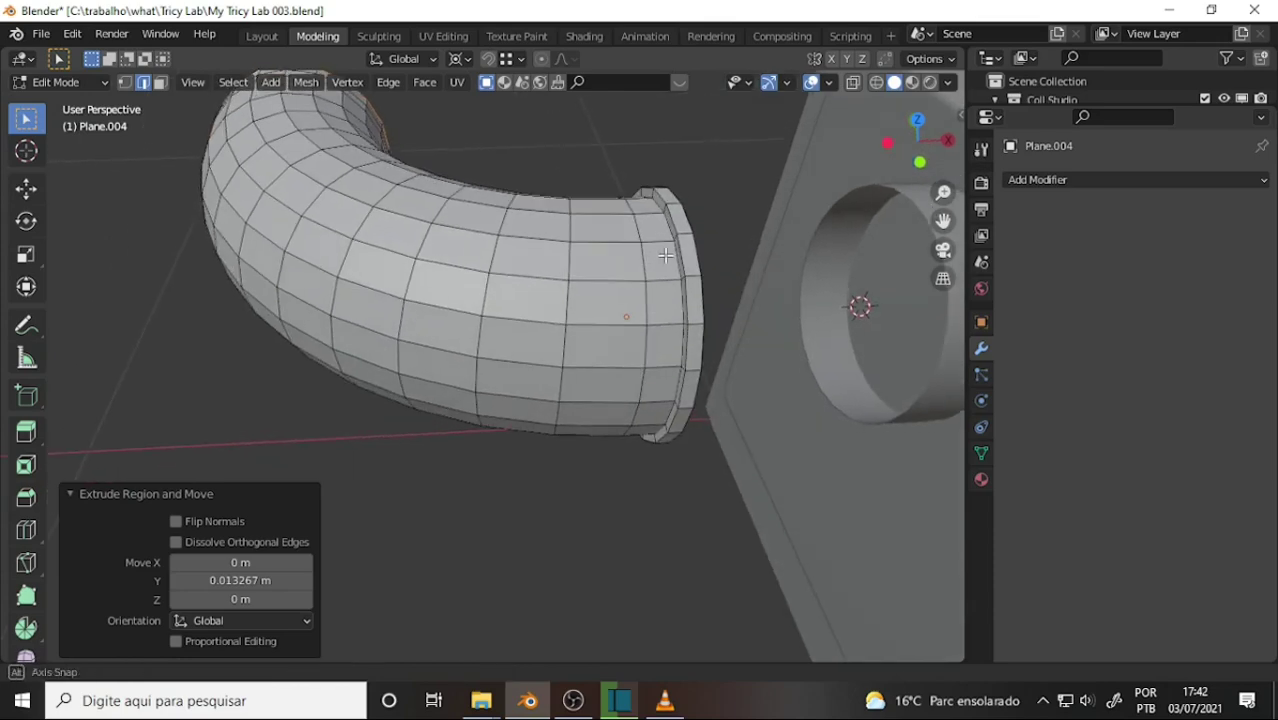
{"action": "middle_click_drag", "start_coordinate": [666, 252], "coordinate": [946, 254]}
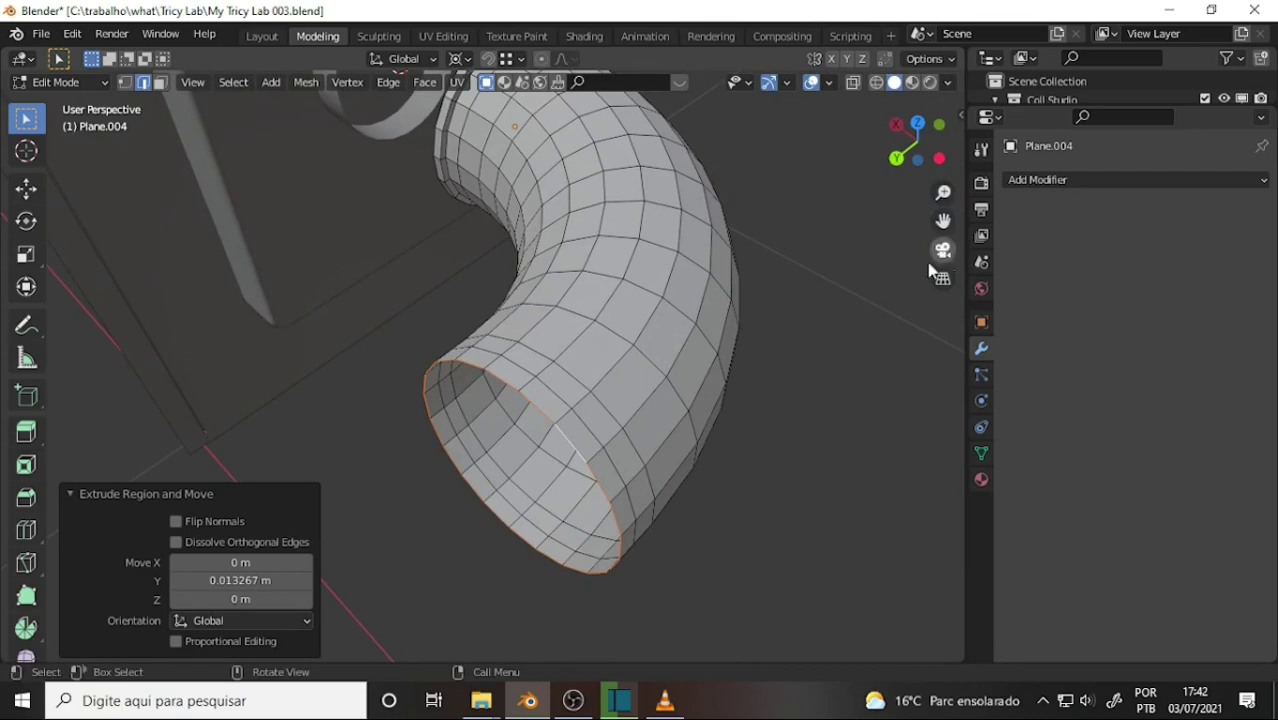
{"action": "middle_click_drag", "start_coordinate": [801, 316], "coordinate": [492, 293]}
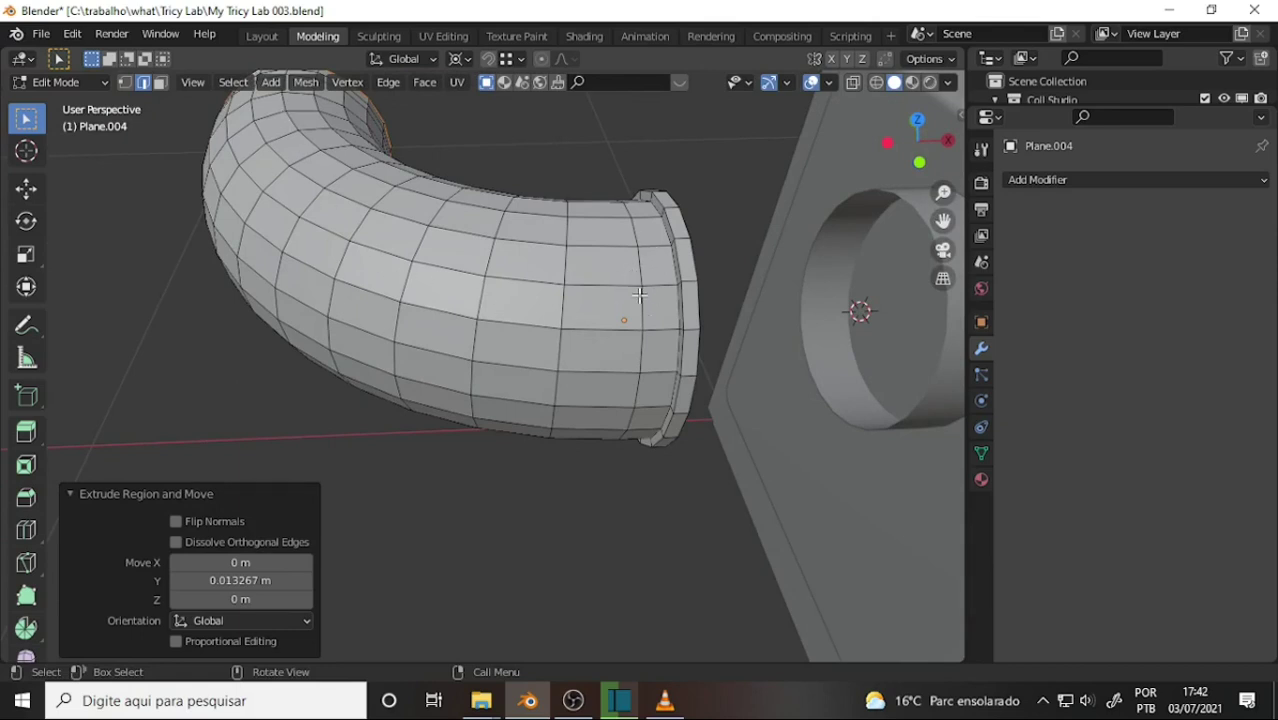
{"action": "mouse_move", "coordinate": [758, 311]}
{"action": "middle_mouse_down"}
{"action": "mouse_move", "coordinate": [722, 292]}
{"action": "mouse_move", "coordinate": [812, 285]}
{"action": "mouse_move", "coordinate": [802, 364]}
{"action": "mouse_move", "coordinate": [751, 306]}
{"action": "middle_mouse_up"}
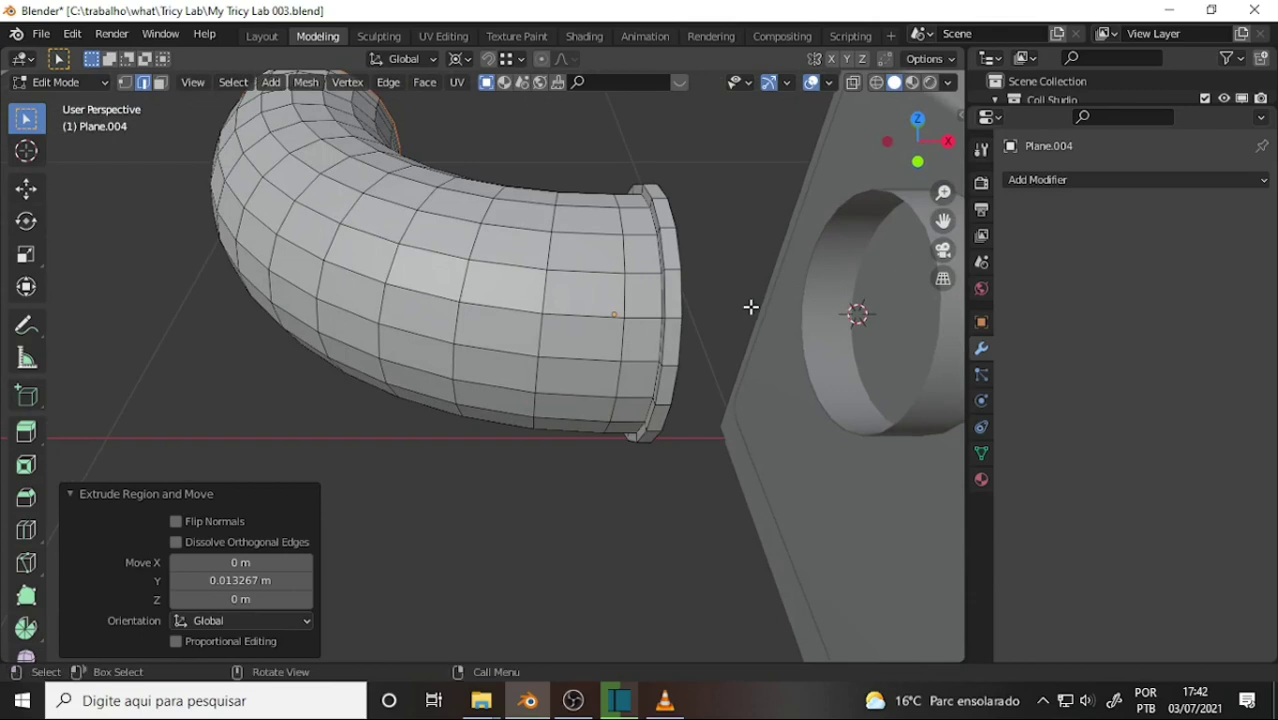
- Clear the rim loop selection and switch to face select mode
{"action": "mouse_move", "coordinate": [751, 306]}
{"action": "middle_mouse_down"}
{"action": "mouse_move", "coordinate": [737, 301]}
{"action": "mouse_move", "coordinate": [759, 305]}
{"action": "mouse_move", "coordinate": [770, 331]}
{"action": "middle_mouse_up"}
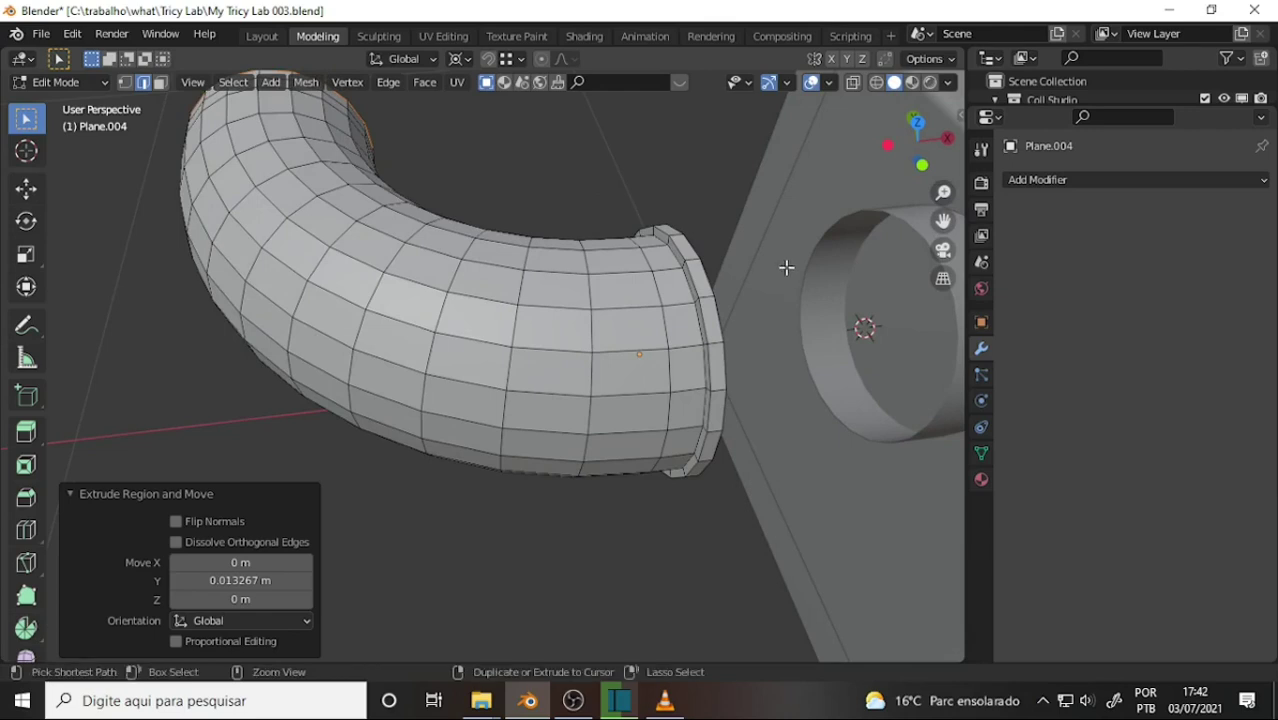
{"action": "left_click", "coordinate": [785, 265]}
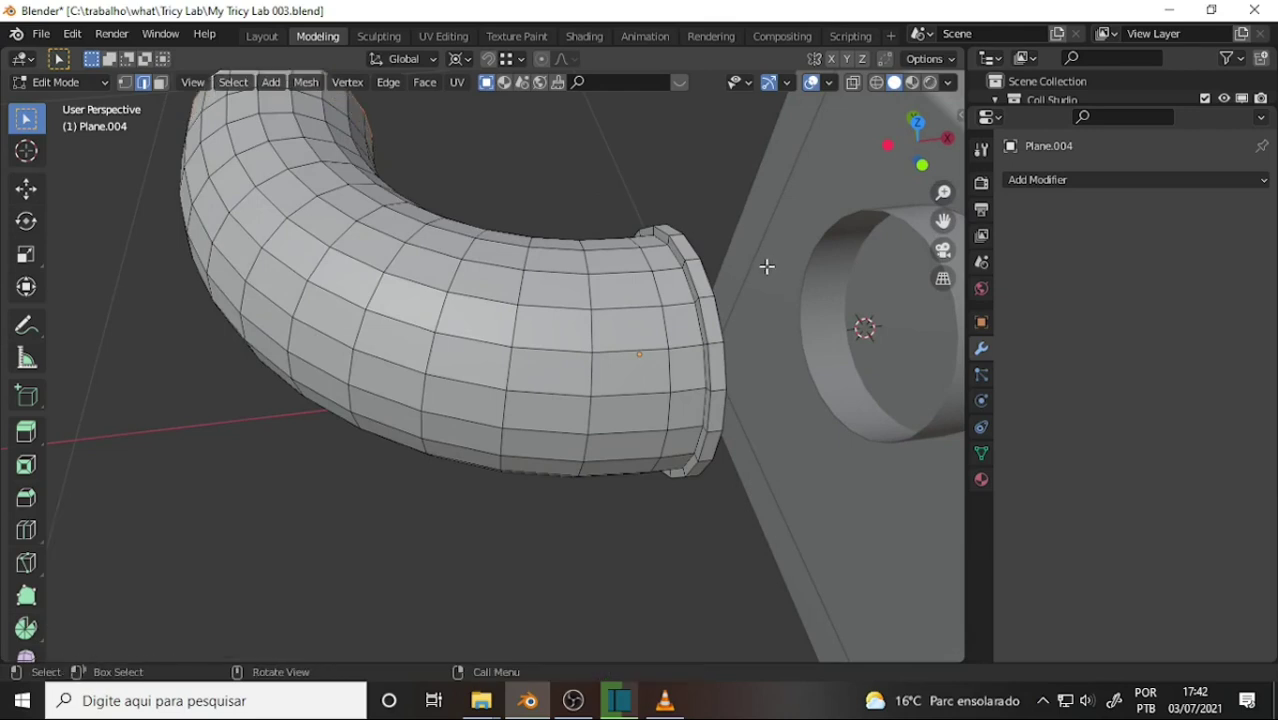
{"action": "key", "text": "3"}
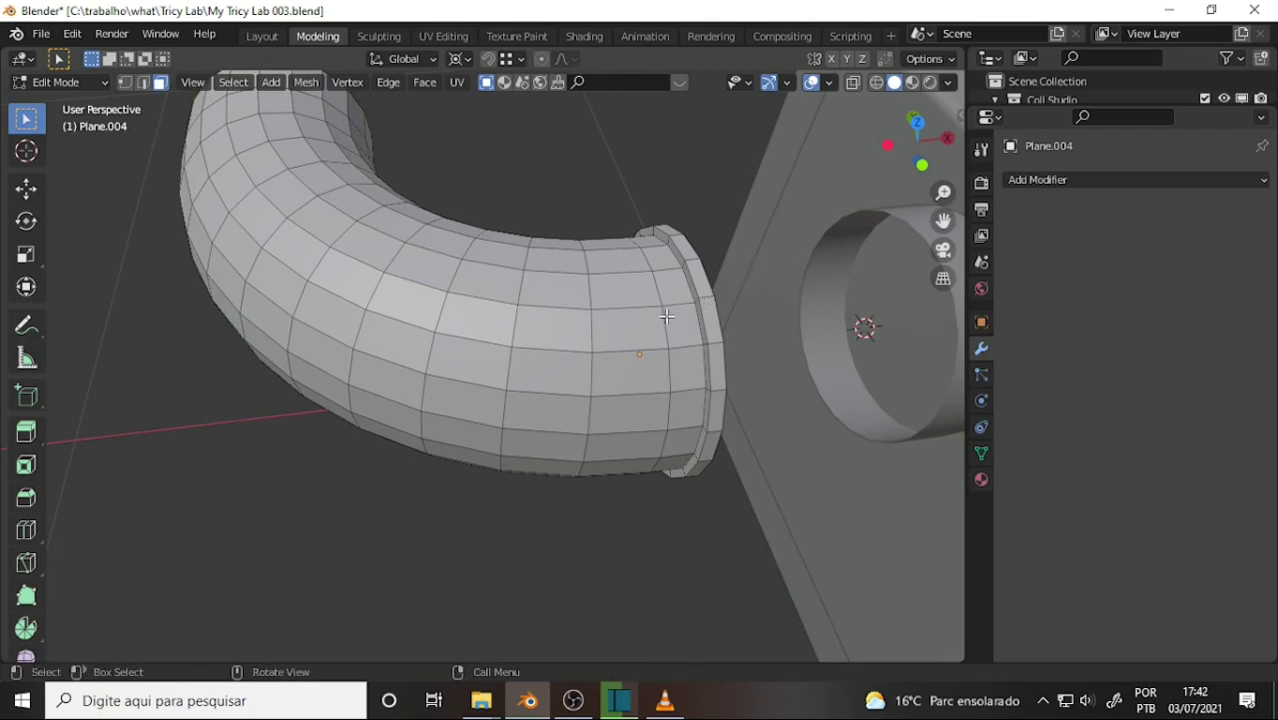
- Re-enter Edit Mode on Plane.004 and undo the flange extrusion, leaving the plain end loop
{"action": "key", "text": "Tab"}
{"action": "left_click", "coordinate": [628, 320]}
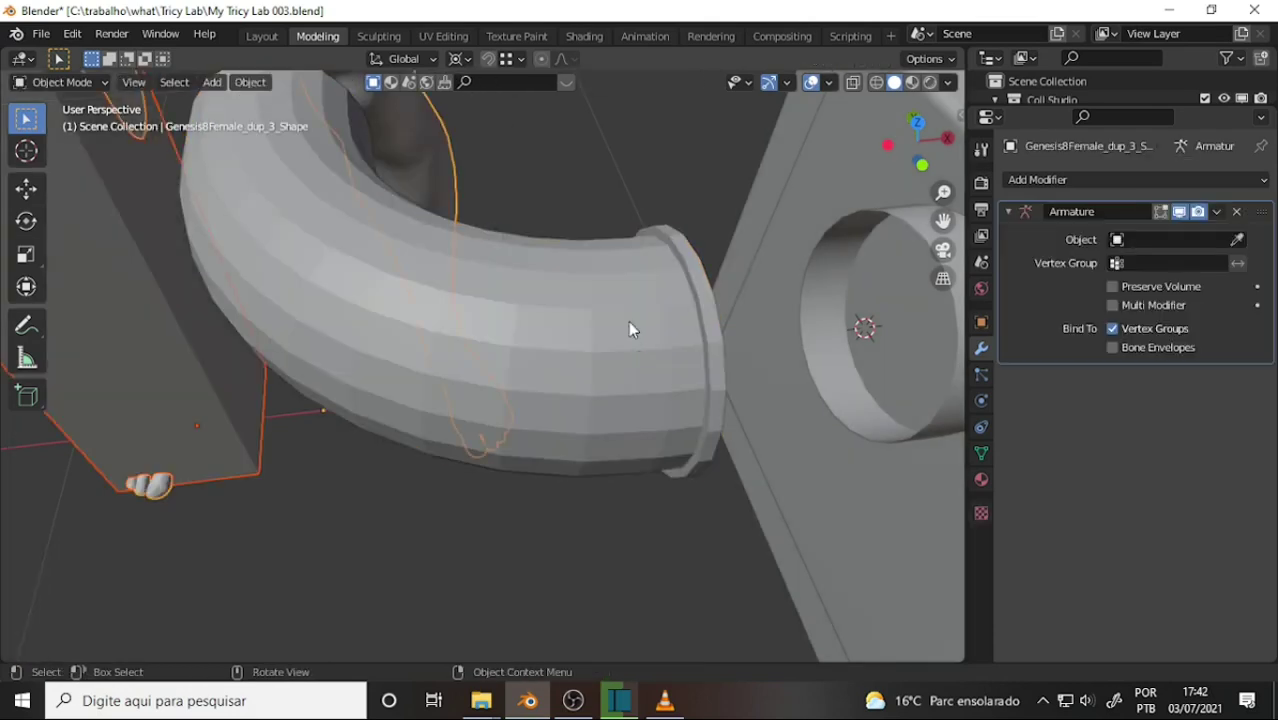
{"action": "left_click", "coordinate": [628, 320]}
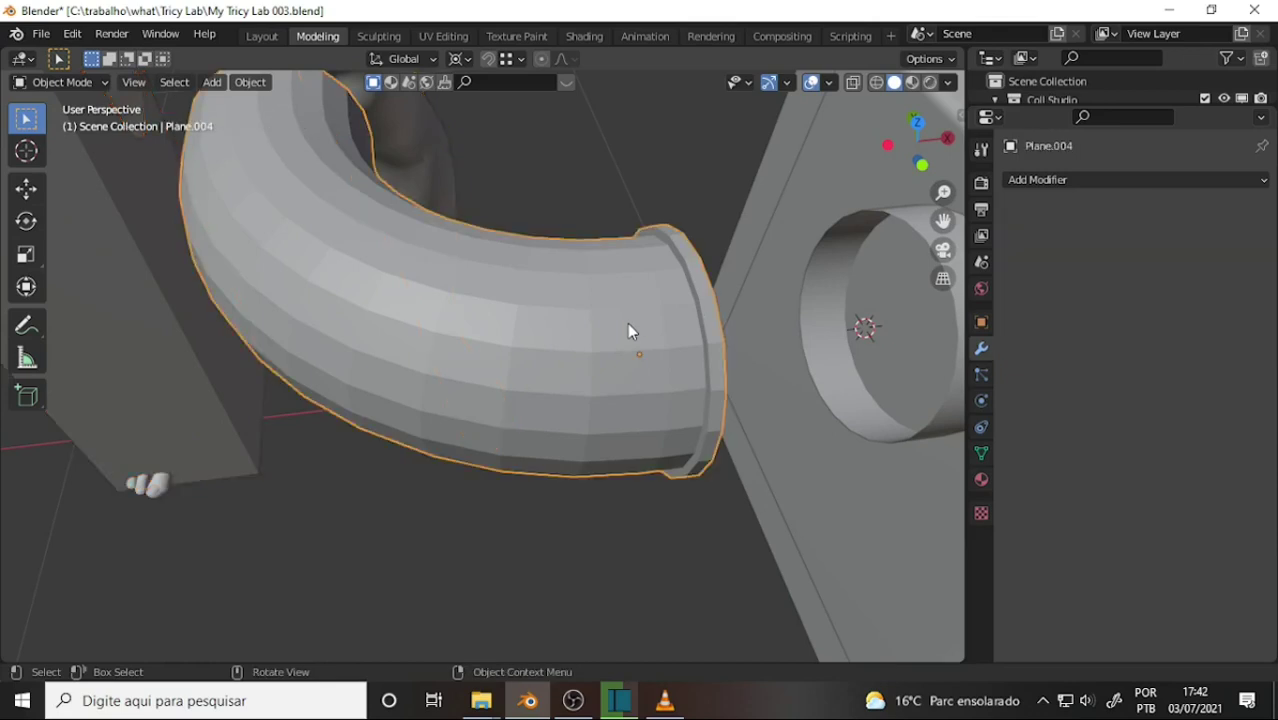
{"action": "key", "text": "Tab"}
{"action": "key", "text": "ctrl+z"}
{"action": "key", "text": "ctrl+shift+z"}
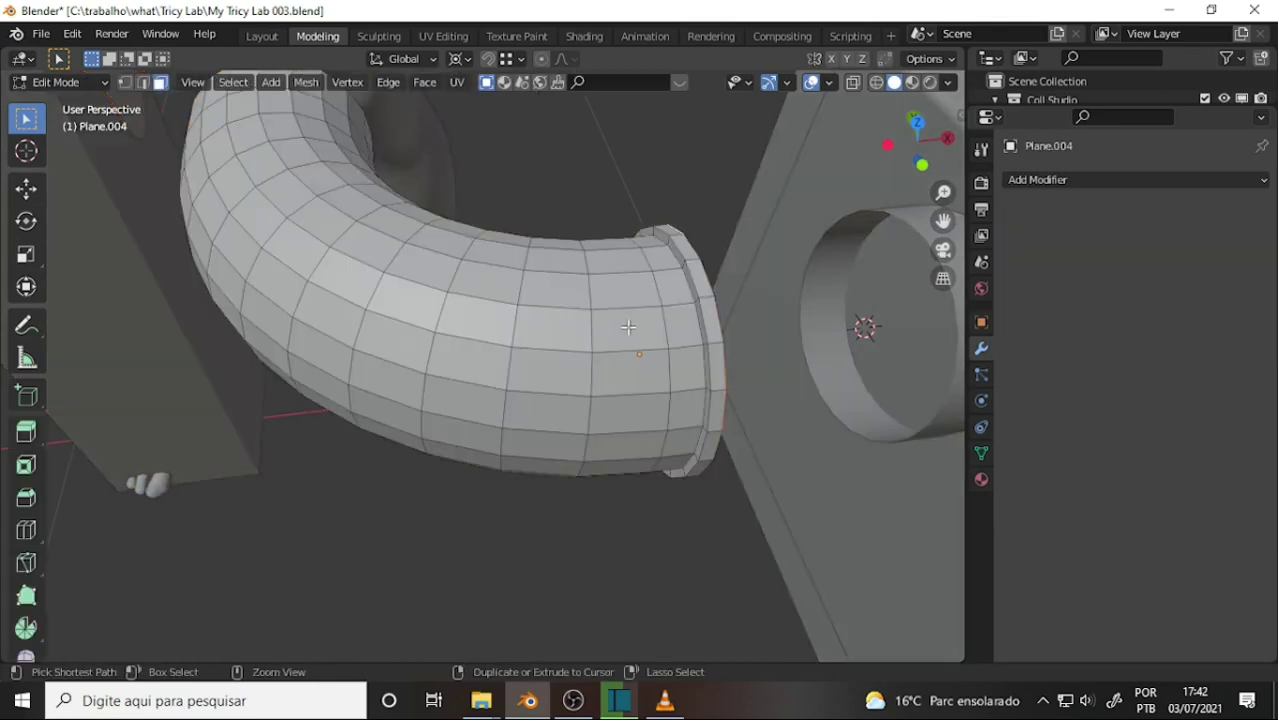
{"action": "key", "text": "ctrl+z"}
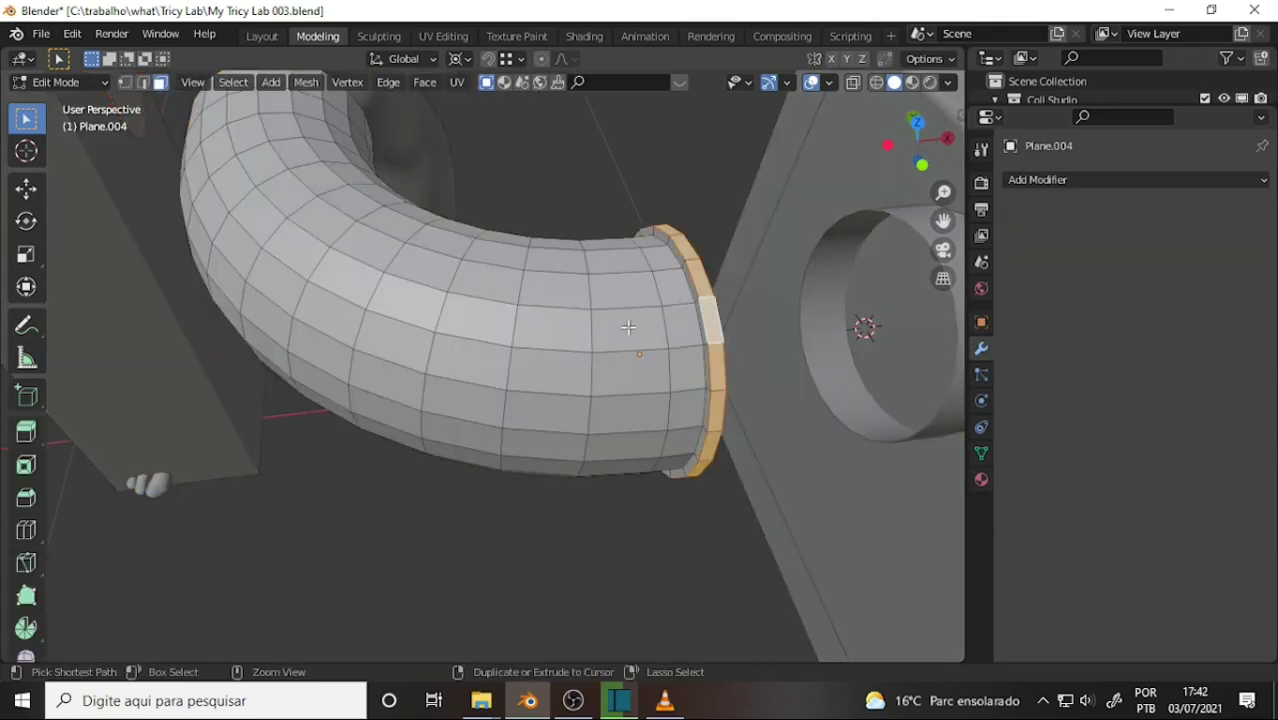
{"action": "key", "text": "ctrl+z"}
- Orbit around the pipe's end loop and turn the view to its other open end
{"action": "mouse_move", "coordinate": [696, 275]}
{"action": "middle_mouse_down"}
{"action": "mouse_move", "coordinate": [889, 267]}
{"action": "mouse_move", "coordinate": [668, 285]}
{"action": "middle_mouse_up"}
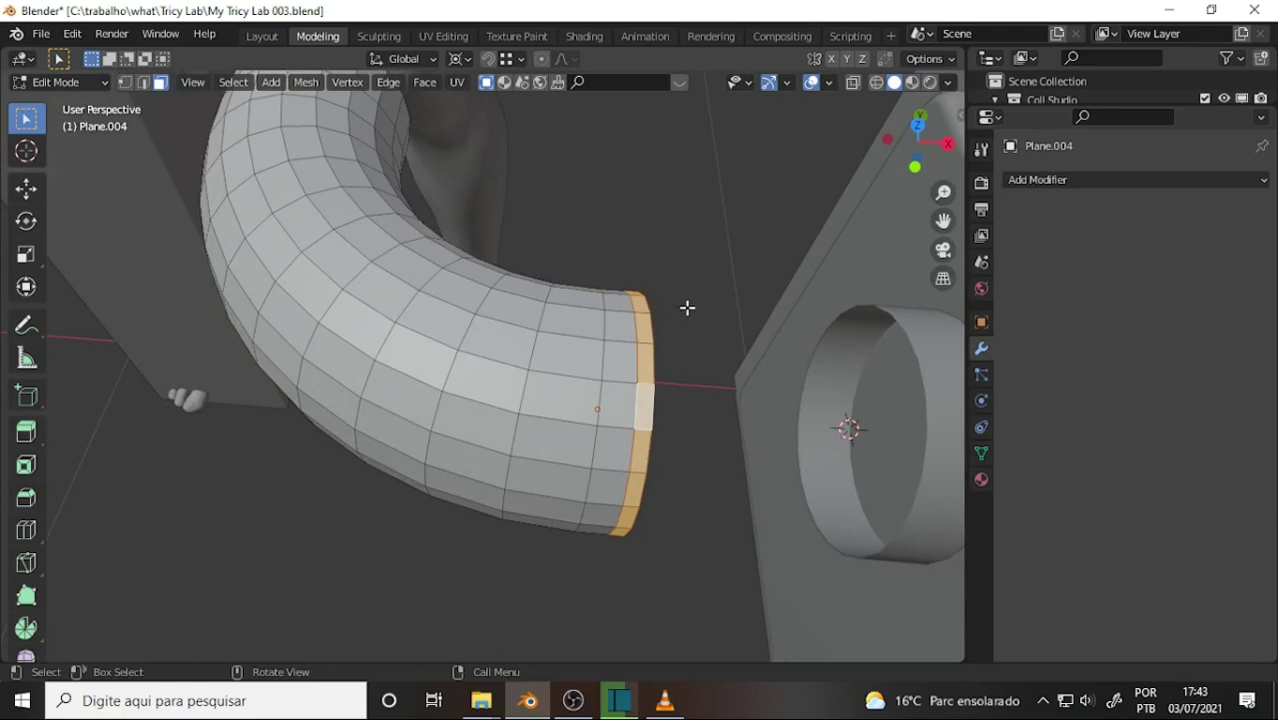
{"action": "mouse_move", "coordinate": [687, 308]}
{"action": "middle_mouse_down"}
{"action": "mouse_move", "coordinate": [647, 277]}
{"action": "mouse_move", "coordinate": [665, 271]}
{"action": "middle_mouse_up"}
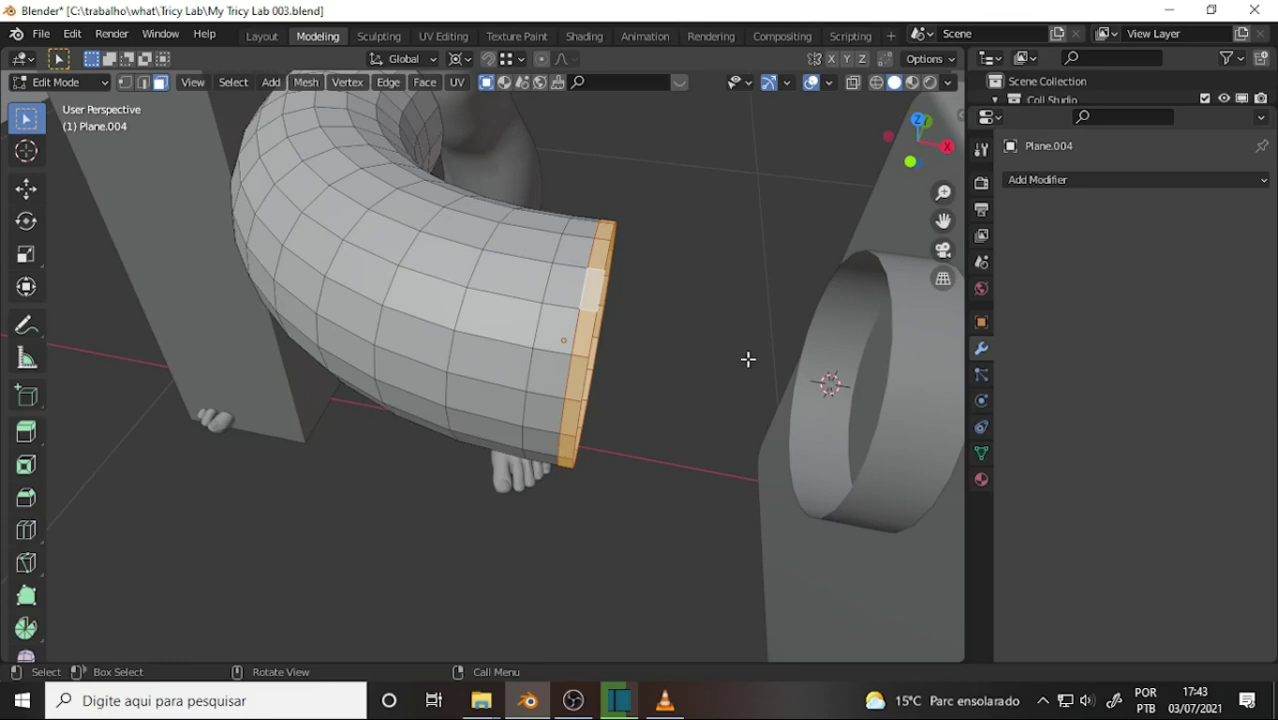
{"action": "mouse_move", "coordinate": [748, 359]}
{"action": "middle_mouse_down"}
{"action": "mouse_move", "coordinate": [802, 357]}
{"action": "mouse_move", "coordinate": [742, 346]}
{"action": "mouse_move", "coordinate": [805, 363]}
{"action": "mouse_move", "coordinate": [647, 270]}
{"action": "middle_mouse_up"}
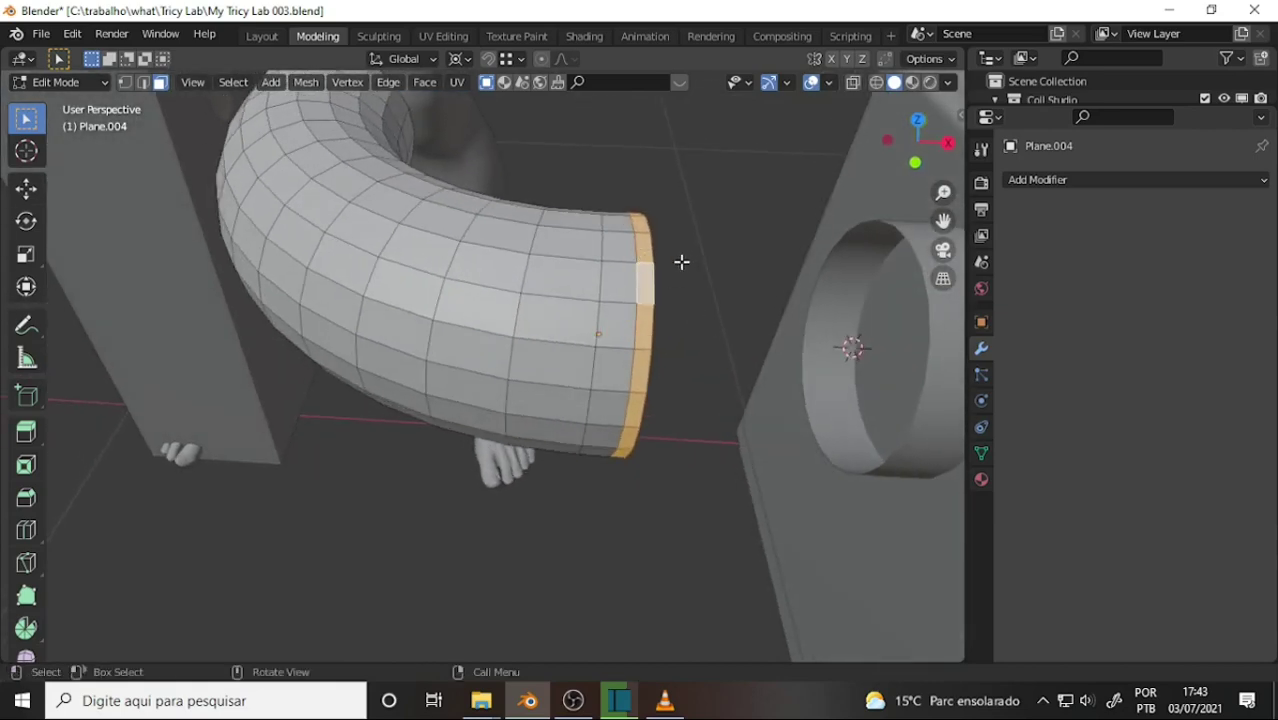
{"action": "mouse_move", "coordinate": [403, 188]}
{"action": "middle_mouse_down"}
{"action": "mouse_move", "coordinate": [681, 243]}
{"action": "mouse_move", "coordinate": [747, 223]}
{"action": "mouse_move", "coordinate": [605, 162]}
{"action": "mouse_move", "coordinate": [736, 191]}
{"action": "mouse_move", "coordinate": [705, 184]}
{"action": "middle_mouse_up"}
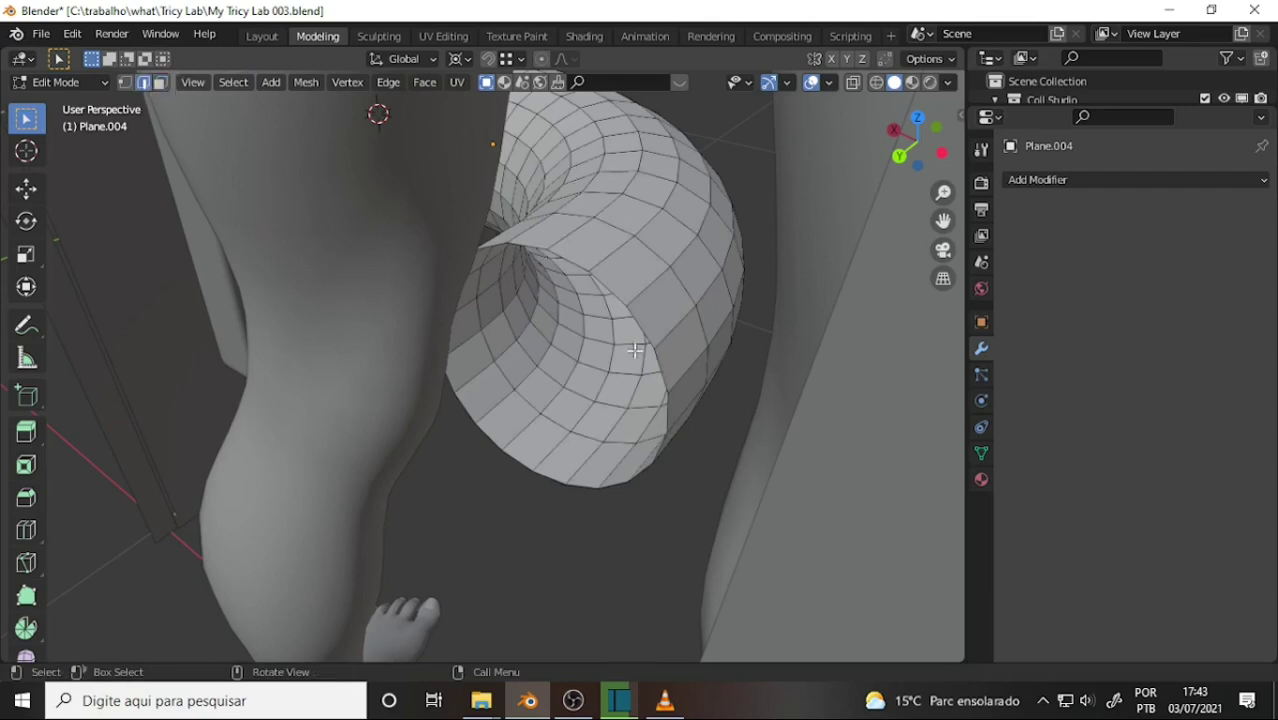
- Extrude the pipe's far rim loop about 3 cm along Y
{"action": "left_click", "coordinate": [638, 330], "text": "alt"}
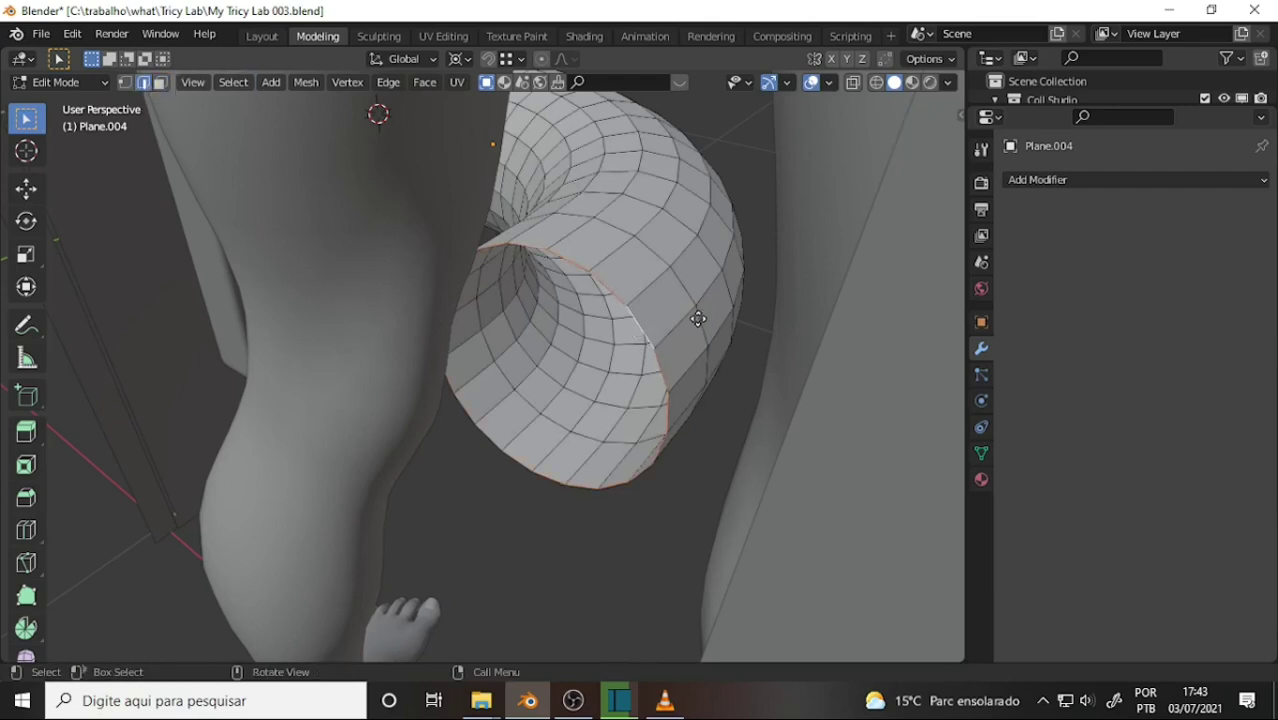
{"action": "key", "text": "e"}
{"action": "key", "text": "y"}
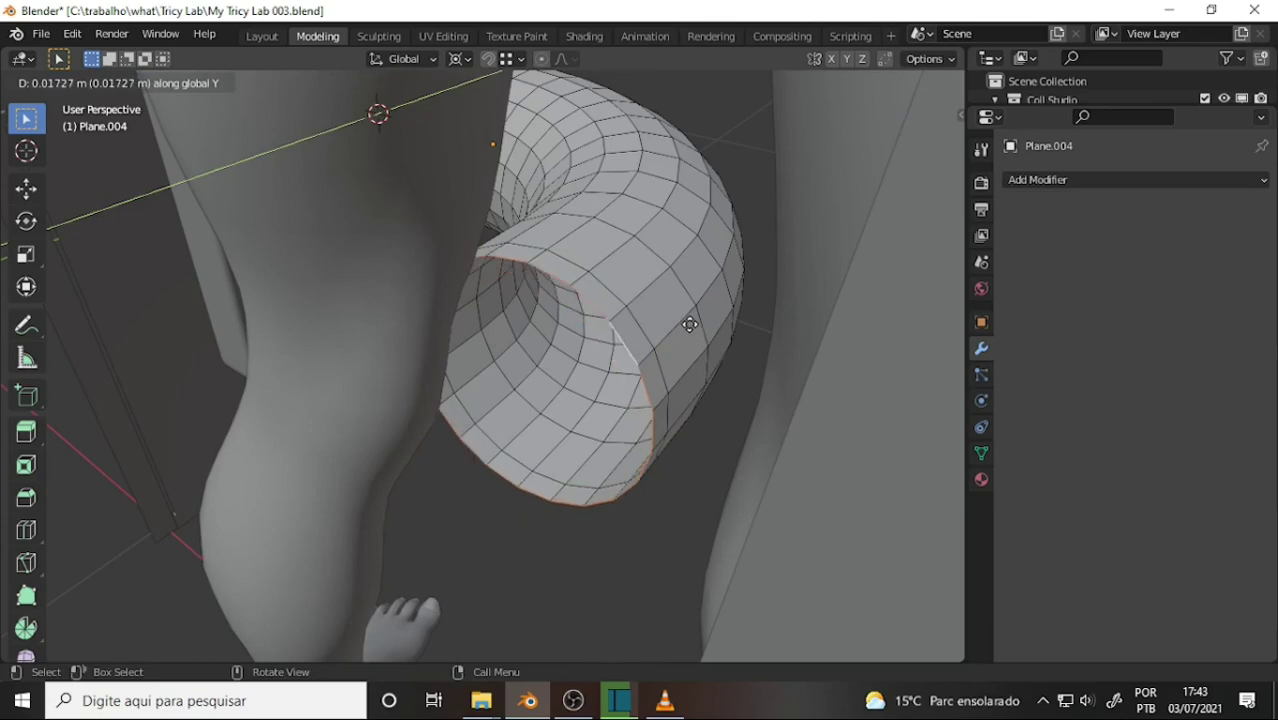
{"action": "left_click", "coordinate": [680, 328]}
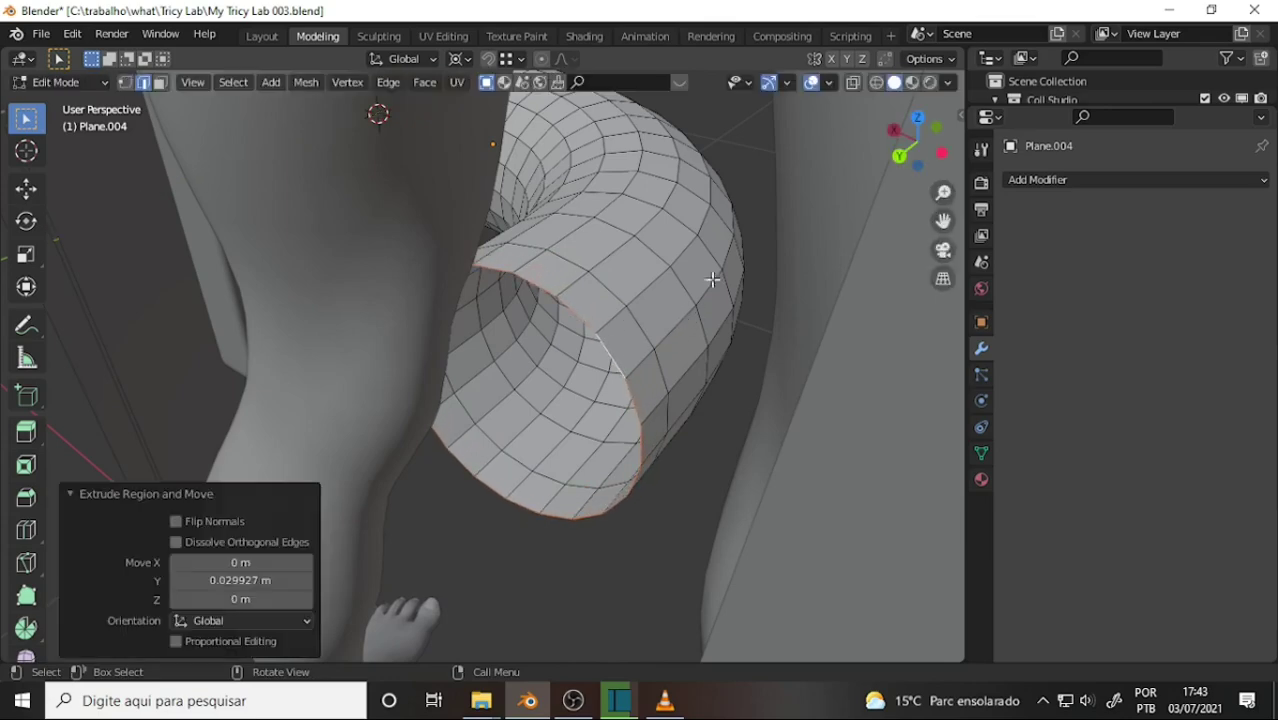
{"action": "mouse_move", "coordinate": [707, 265]}
{"action": "middle_mouse_down"}
{"action": "mouse_move", "coordinate": [396, 262]}
{"action": "mouse_move", "coordinate": [722, 288]}
{"action": "middle_mouse_up"}
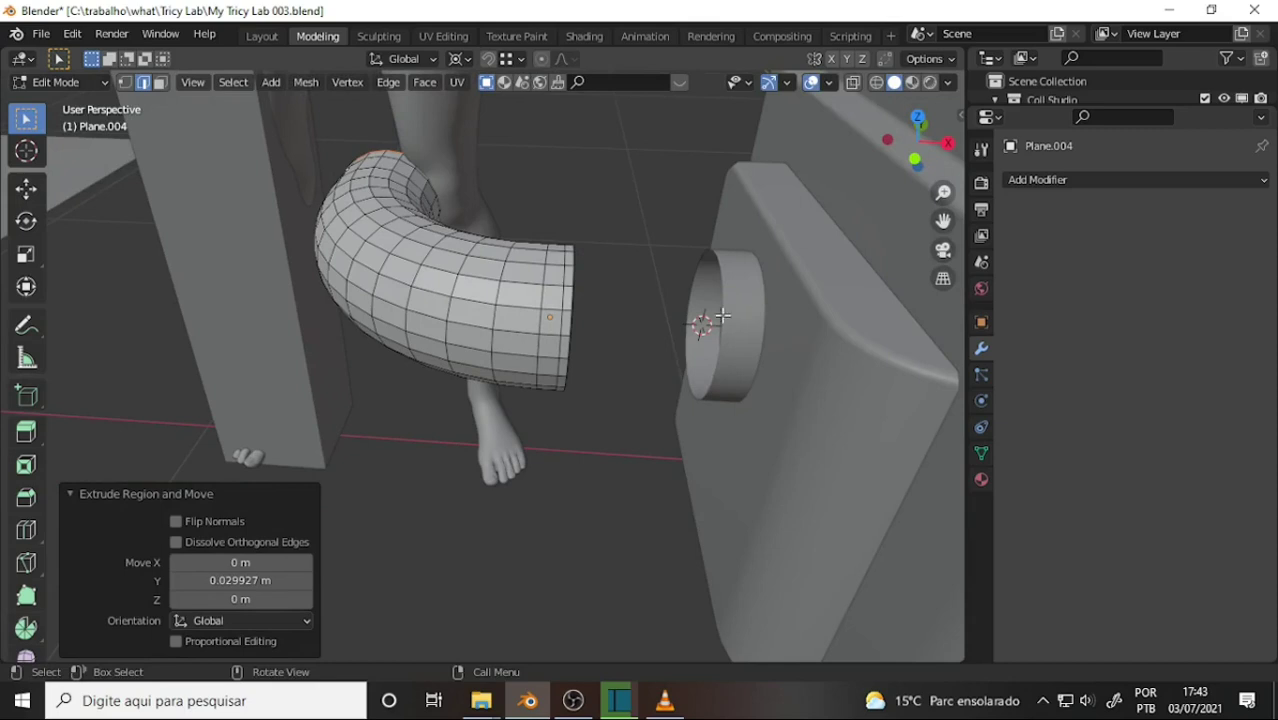
{"action": "scroll", "coordinate": [628, 294], "scroll_direction": "up", "scroll_amount": 2}
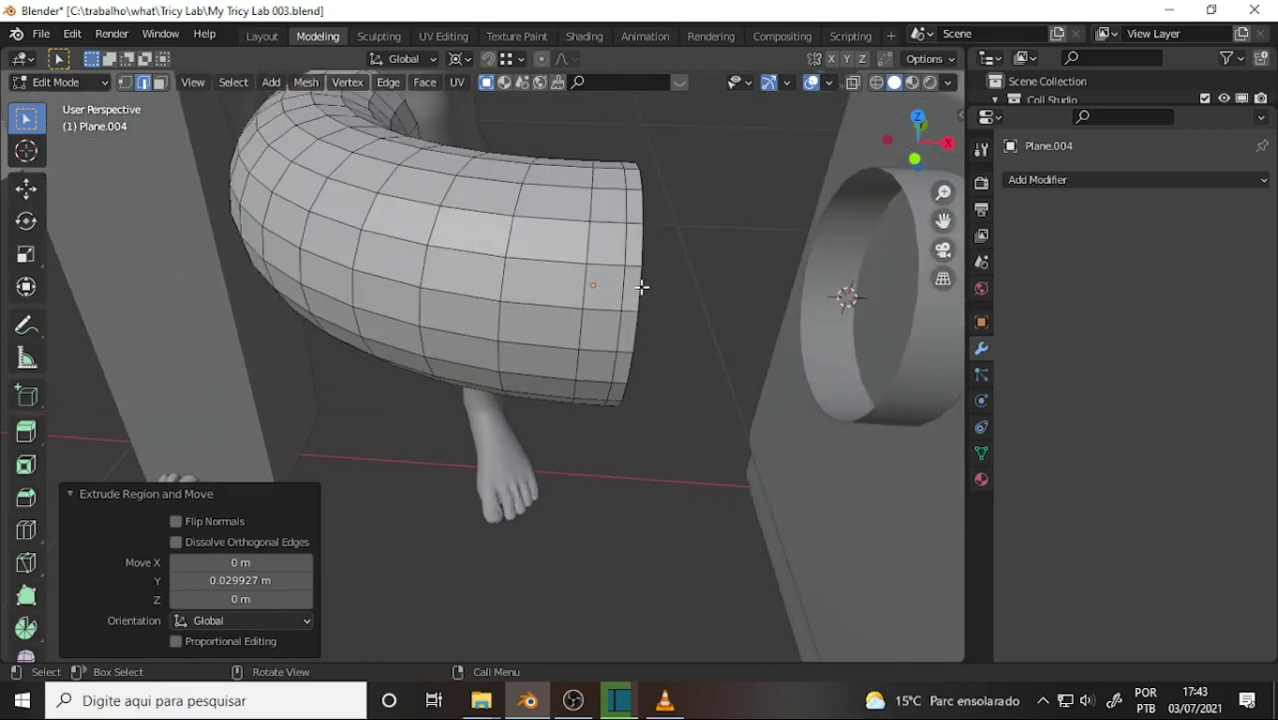
- Extend the pipe's right end loop 0.042959 m along X toward the cylinder
{"action": "left_click", "coordinate": [641, 290], "text": "alt"}
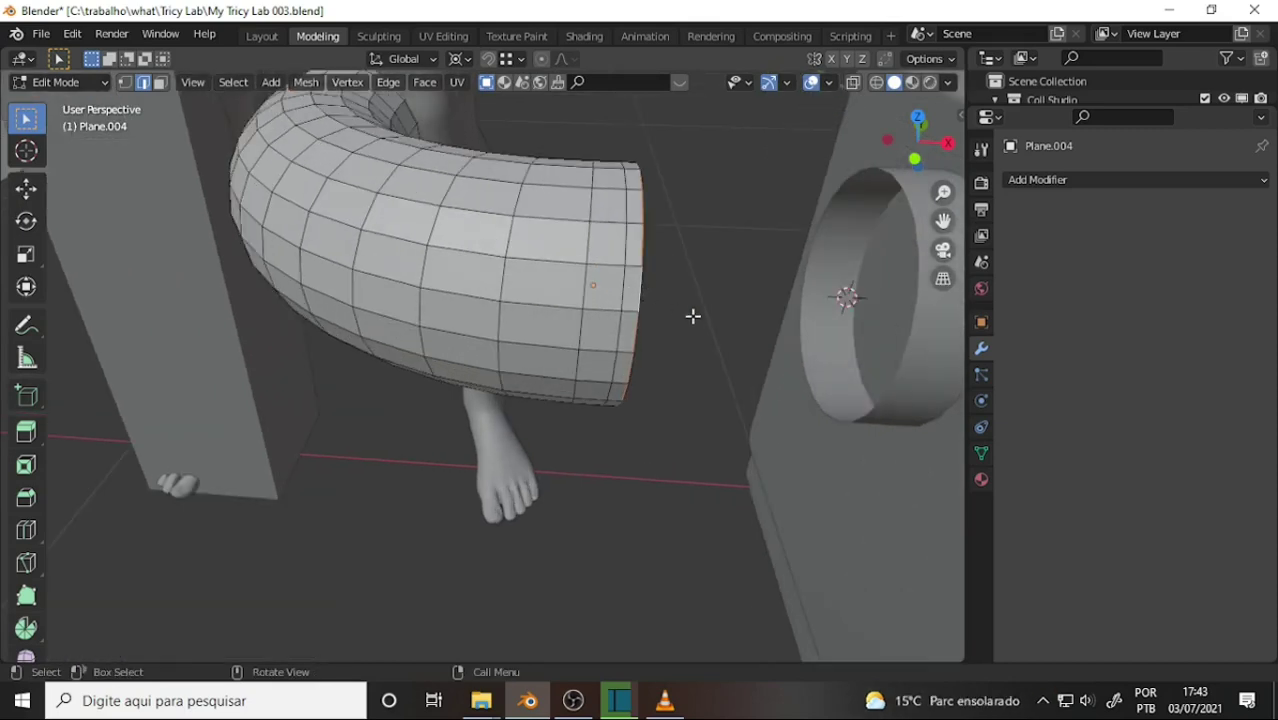
{"action": "key", "text": "e"}
{"action": "key", "text": "x"}
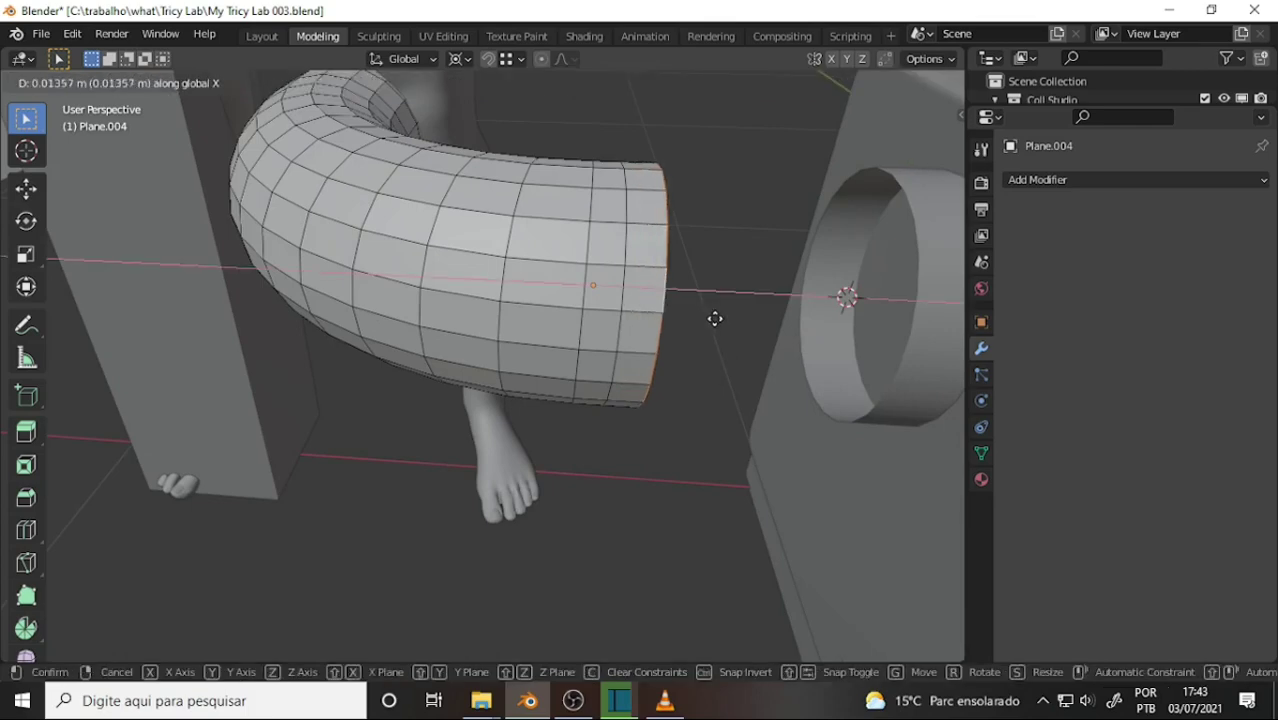
{"action": "left_click", "coordinate": [756, 320]}
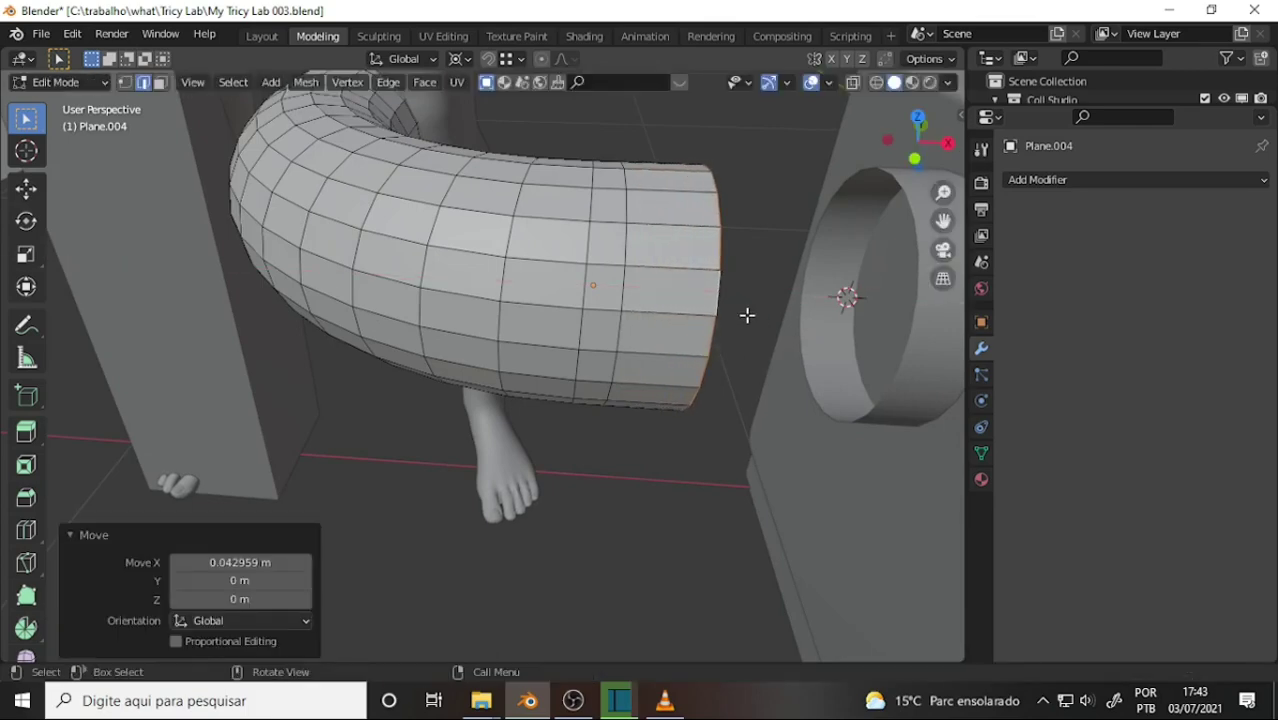
{"action": "mouse_move", "coordinate": [745, 310]}
{"action": "middle_mouse_down"}
{"action": "mouse_move", "coordinate": [653, 311]}
{"action": "mouse_move", "coordinate": [705, 308]}
{"action": "middle_mouse_up"}
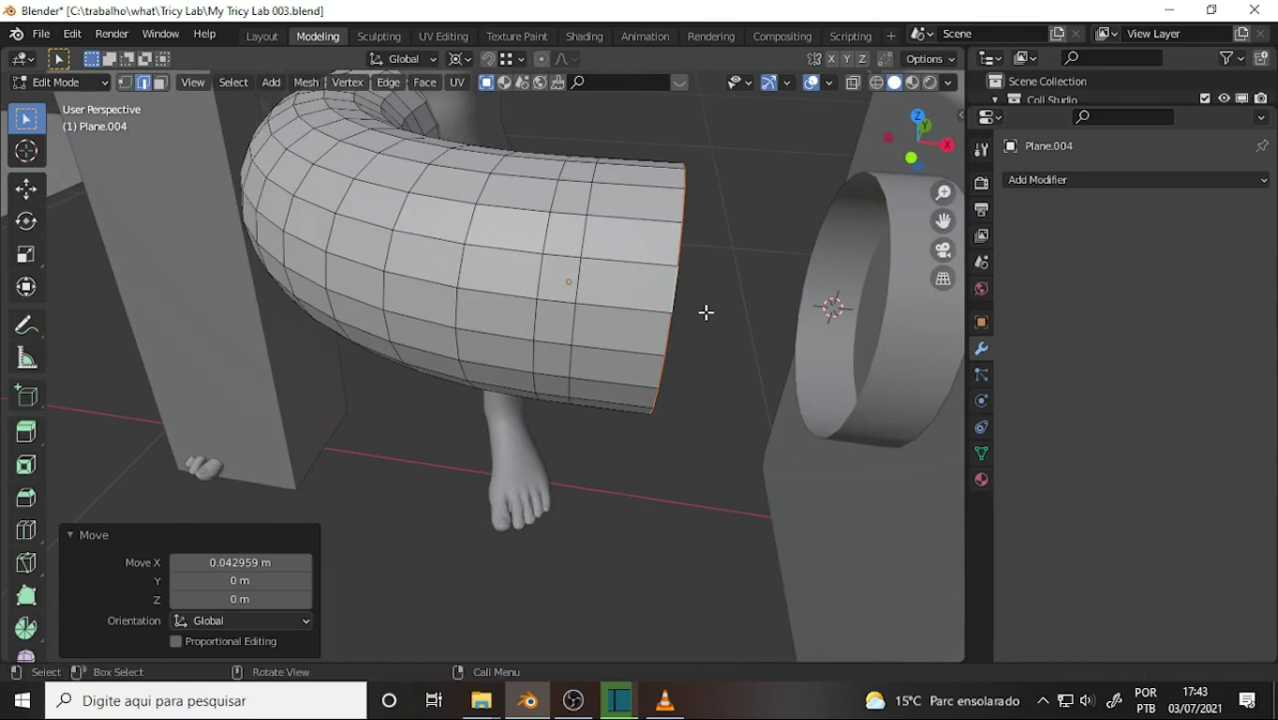
{"action": "middle_click_drag", "start_coordinate": [805, 311], "coordinate": [797, 307]}
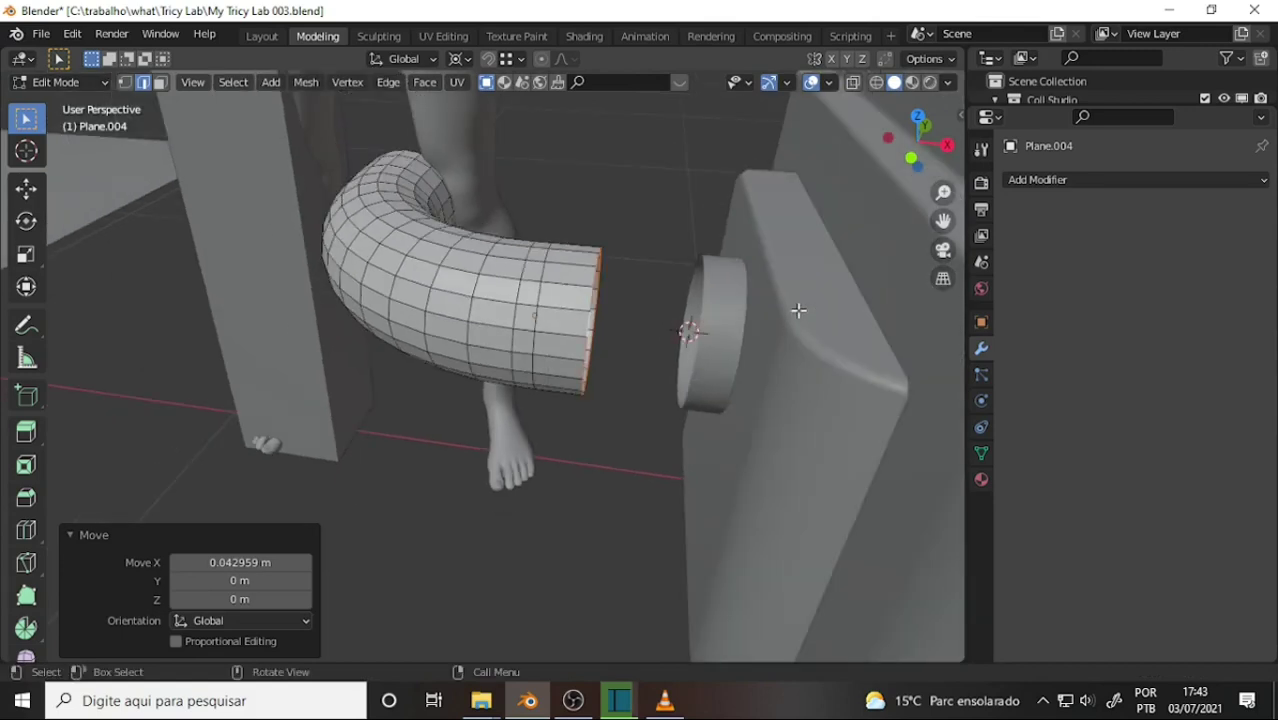
{"action": "middle_click_drag", "start_coordinate": [672, 288], "coordinate": [700, 316], "text": "alt"}
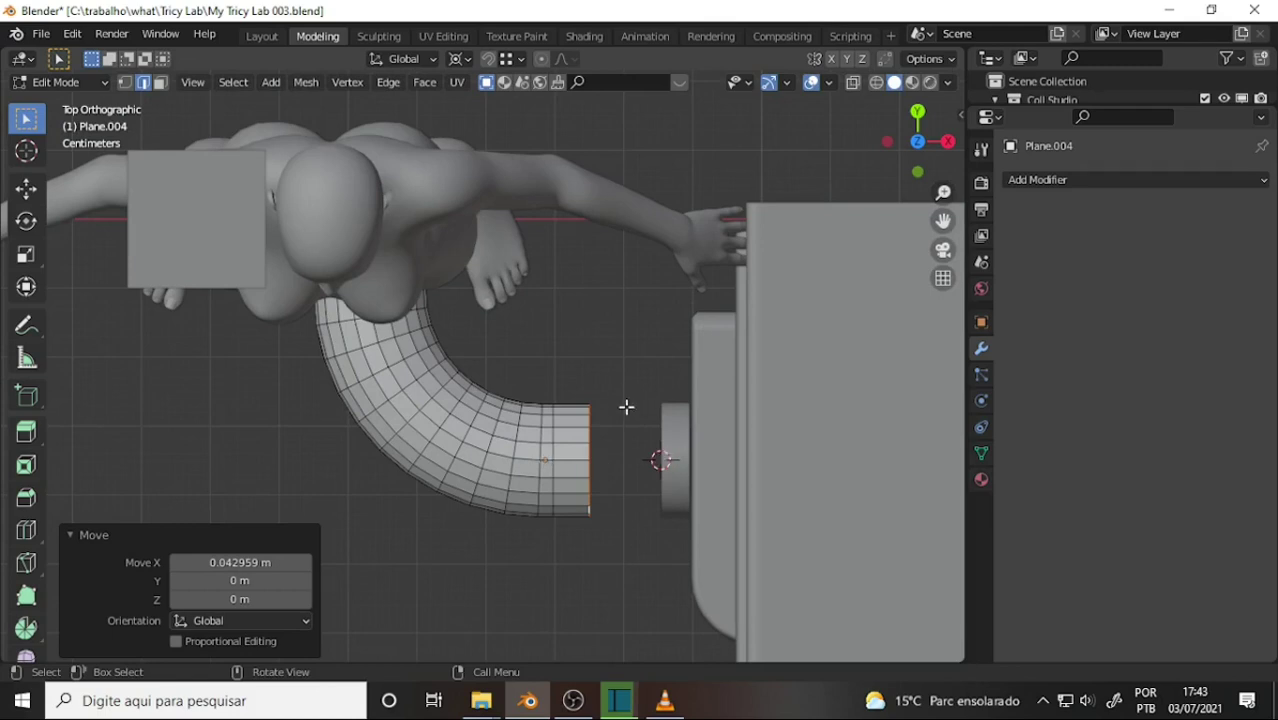
- Move the whole pipe mesh -0.0638 m along X, then return to Object Mode
{"action": "key", "text": "a"}
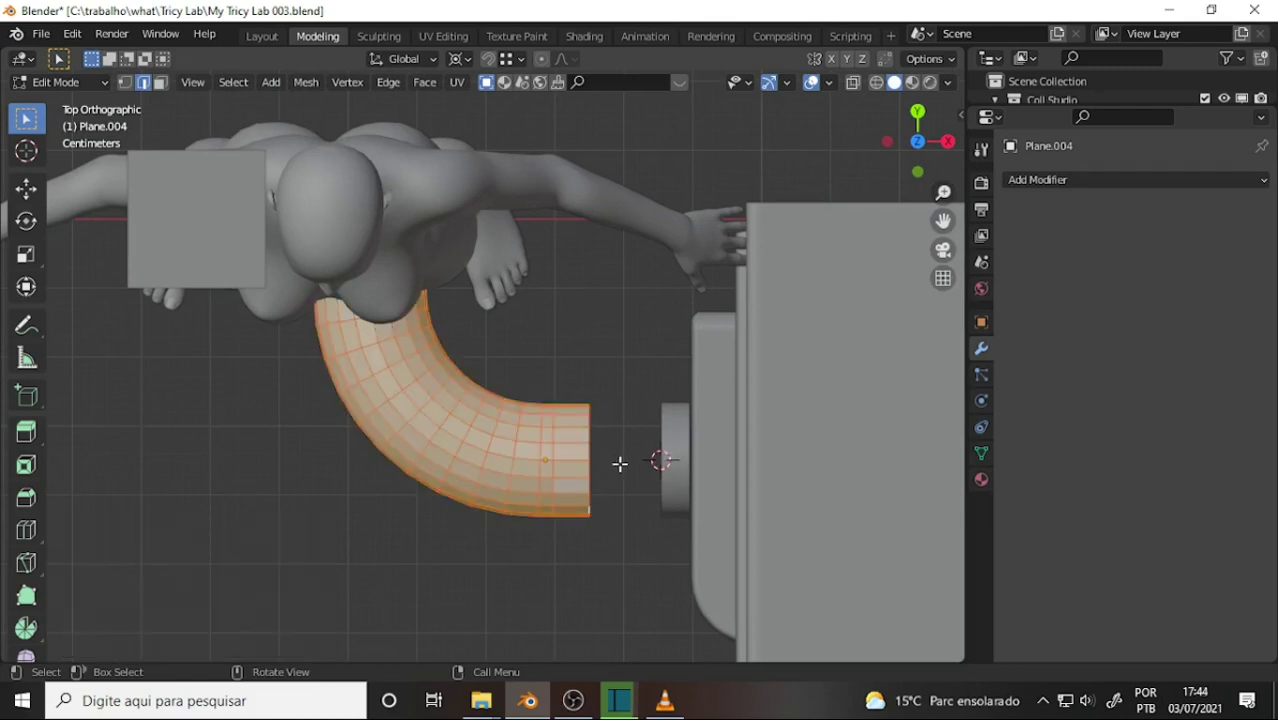
{"action": "key", "text": "g"}
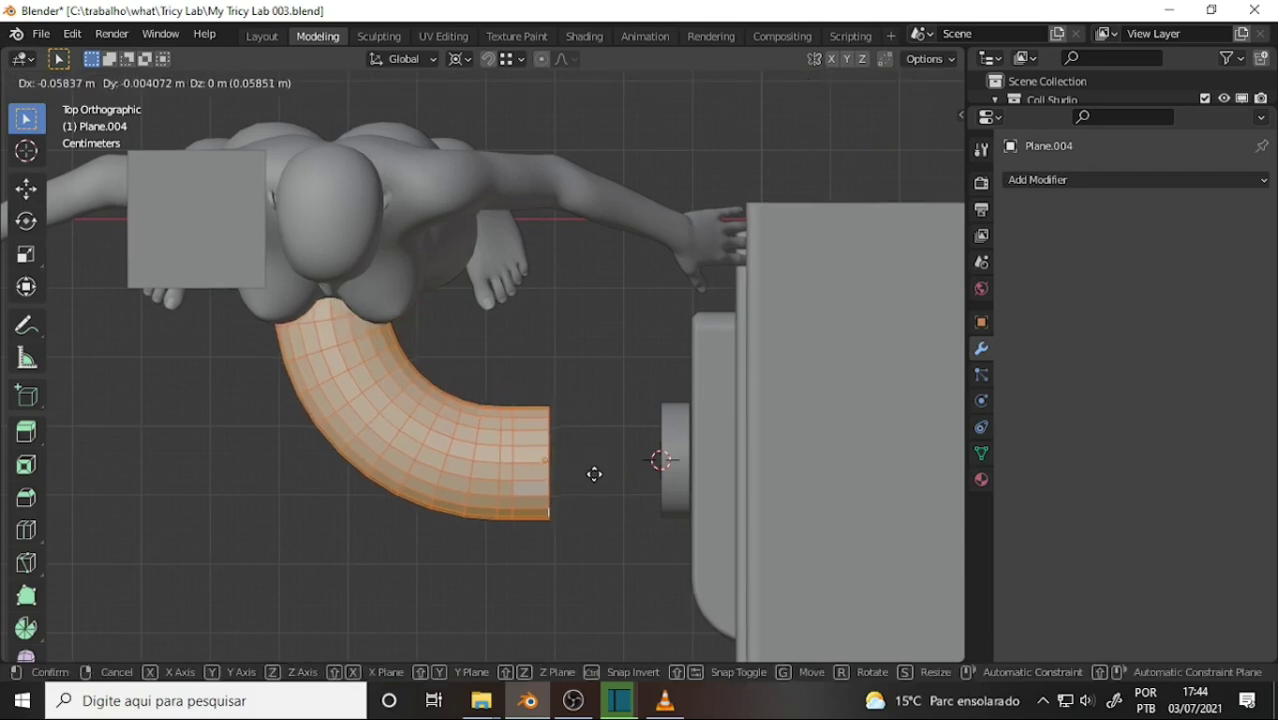
{"action": "key", "text": "x"}
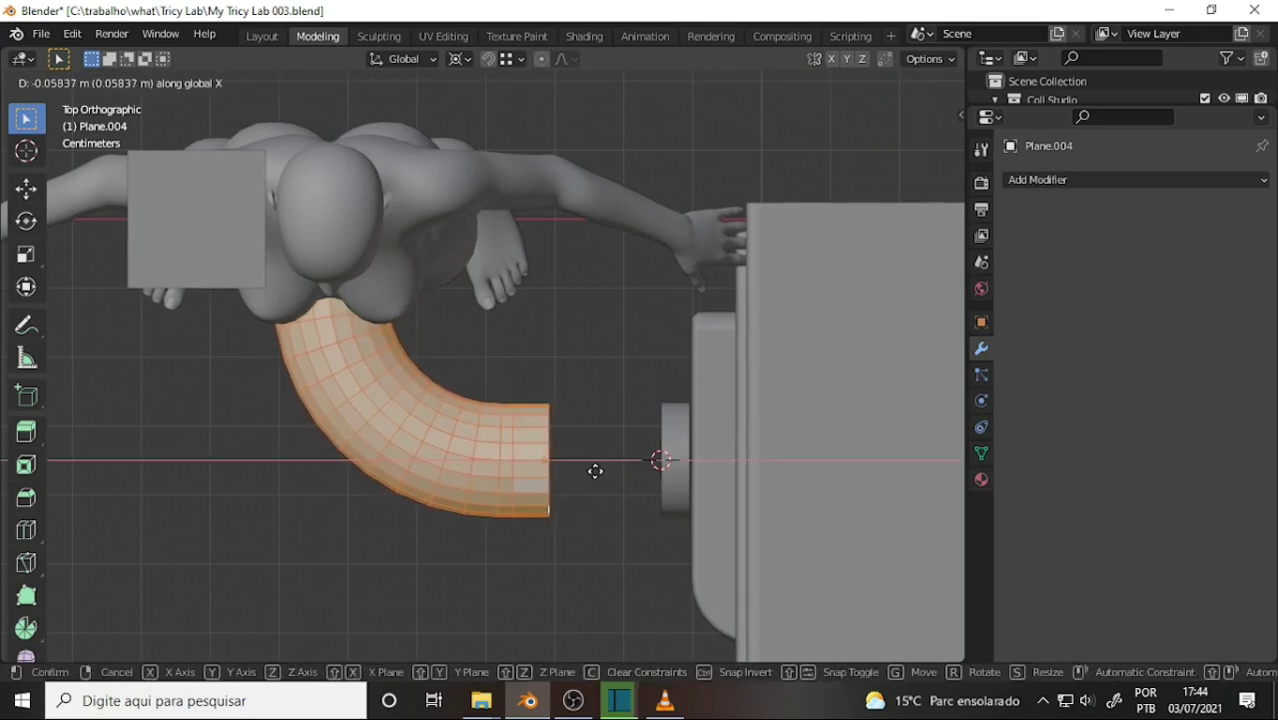
{"action": "left_click", "coordinate": [592, 472]}
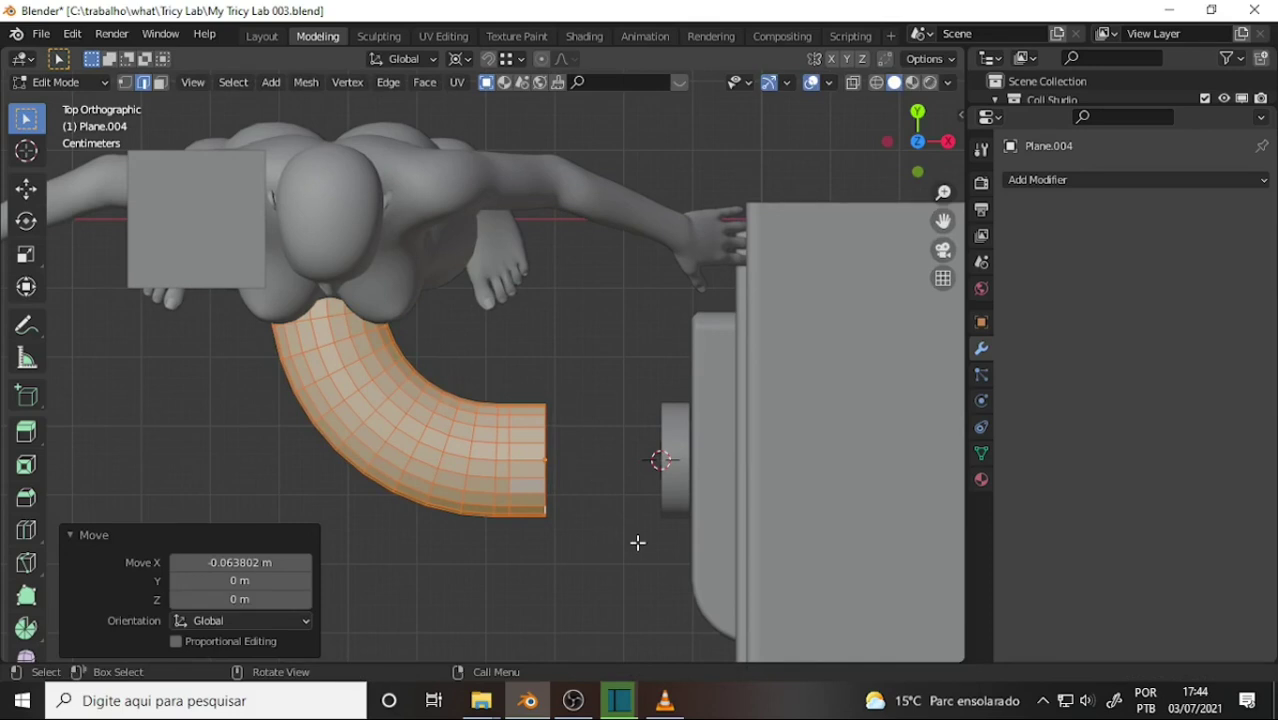
{"action": "mouse_move", "coordinate": [638, 542]}
{"action": "middle_mouse_down"}
{"action": "mouse_move", "coordinate": [616, 422]}
{"action": "mouse_move", "coordinate": [600, 405]}
{"action": "middle_mouse_up"}
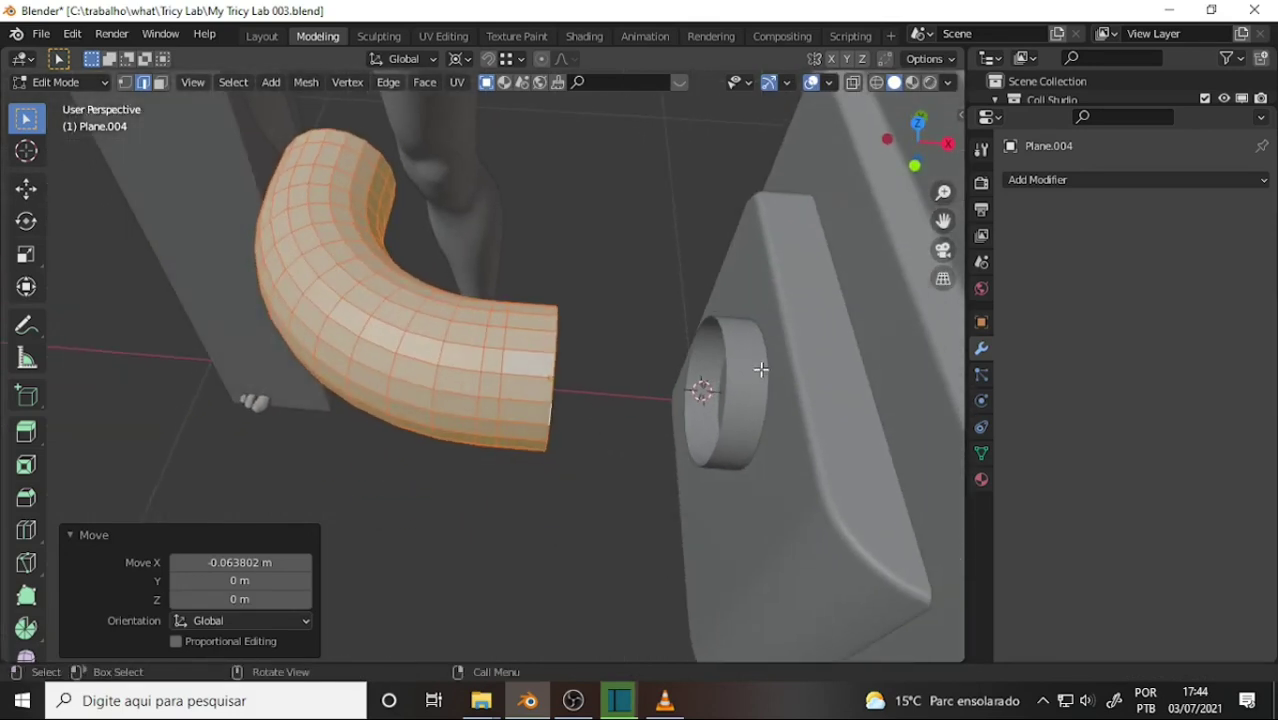
{"action": "left_click", "coordinate": [60, 82]}
{"action": "left_click", "coordinate": [50, 102]}
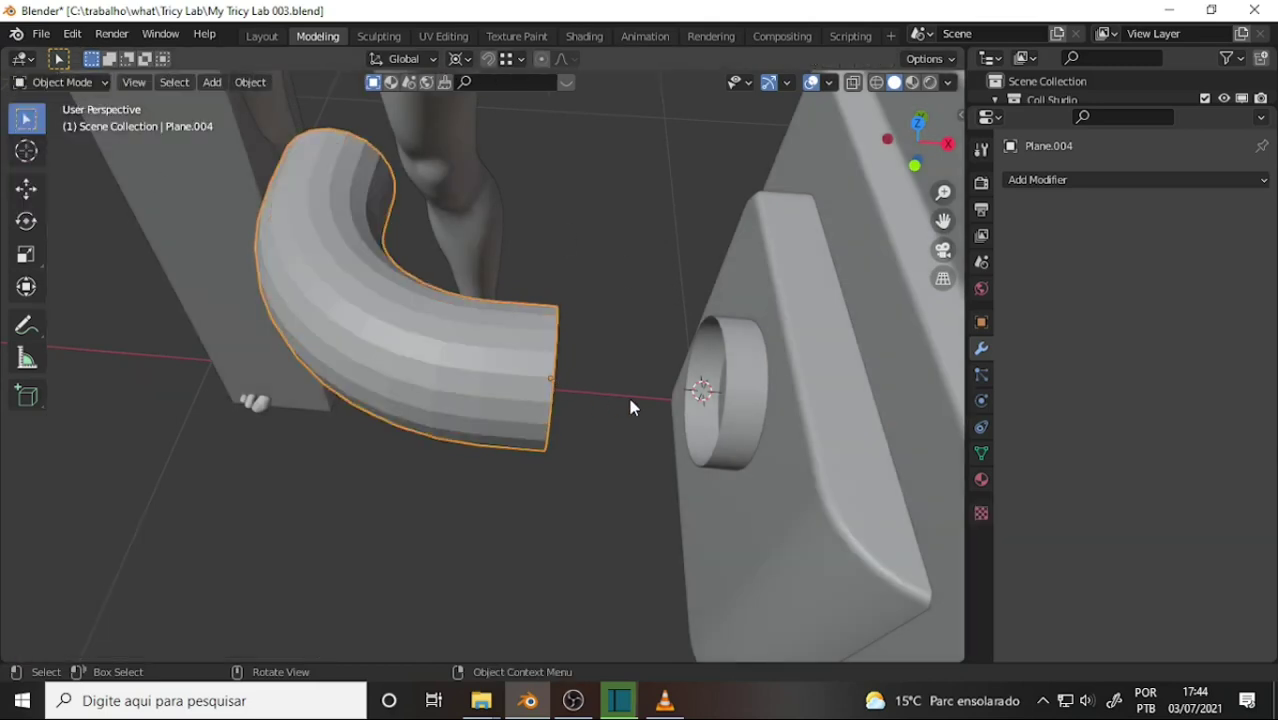
- Move the tube 0.207 m along X up to the machine panel
{"action": "key", "text": "g"}
{"action": "key", "text": "x"}
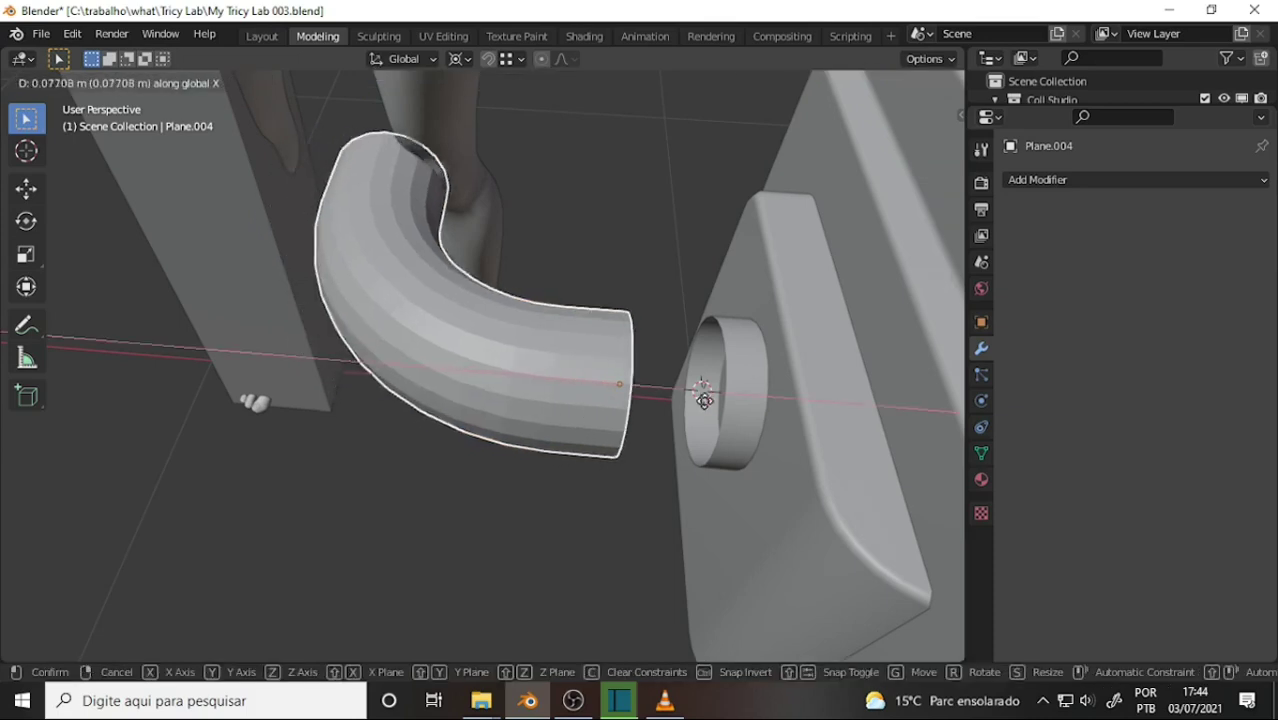
{"action": "left_click", "coordinate": [823, 413]}
{"action": "mouse_move", "coordinate": [680, 297]}
{"action": "middle_mouse_down"}
{"action": "mouse_move", "coordinate": [723, 240]}
{"action": "mouse_move", "coordinate": [765, 220]}
{"action": "middle_mouse_up"}
- Delete the round Cylinder.001 cap on the panel
{"action": "left_click", "coordinate": [688, 285]}
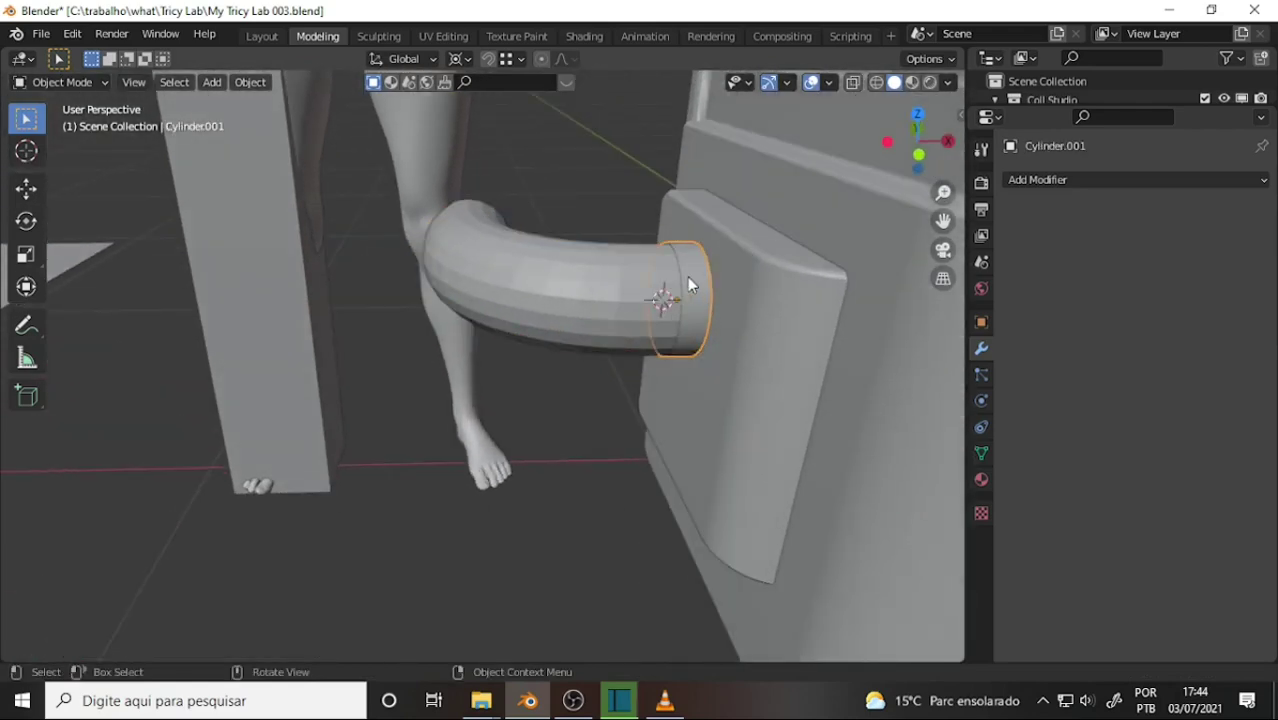
{"action": "key", "text": "Delete"}
{"action": "mouse_move", "coordinate": [577, 329]}
{"action": "middle_mouse_down"}
{"action": "mouse_move", "coordinate": [823, 350]}
{"action": "mouse_move", "coordinate": [624, 343]}
{"action": "mouse_move", "coordinate": [637, 425]}
{"action": "mouse_move", "coordinate": [886, 372]}
{"action": "mouse_move", "coordinate": [43, 355]}
{"action": "mouse_move", "coordinate": [841, 369]}
{"action": "mouse_move", "coordinate": [705, 362]}
{"action": "middle_mouse_up"}
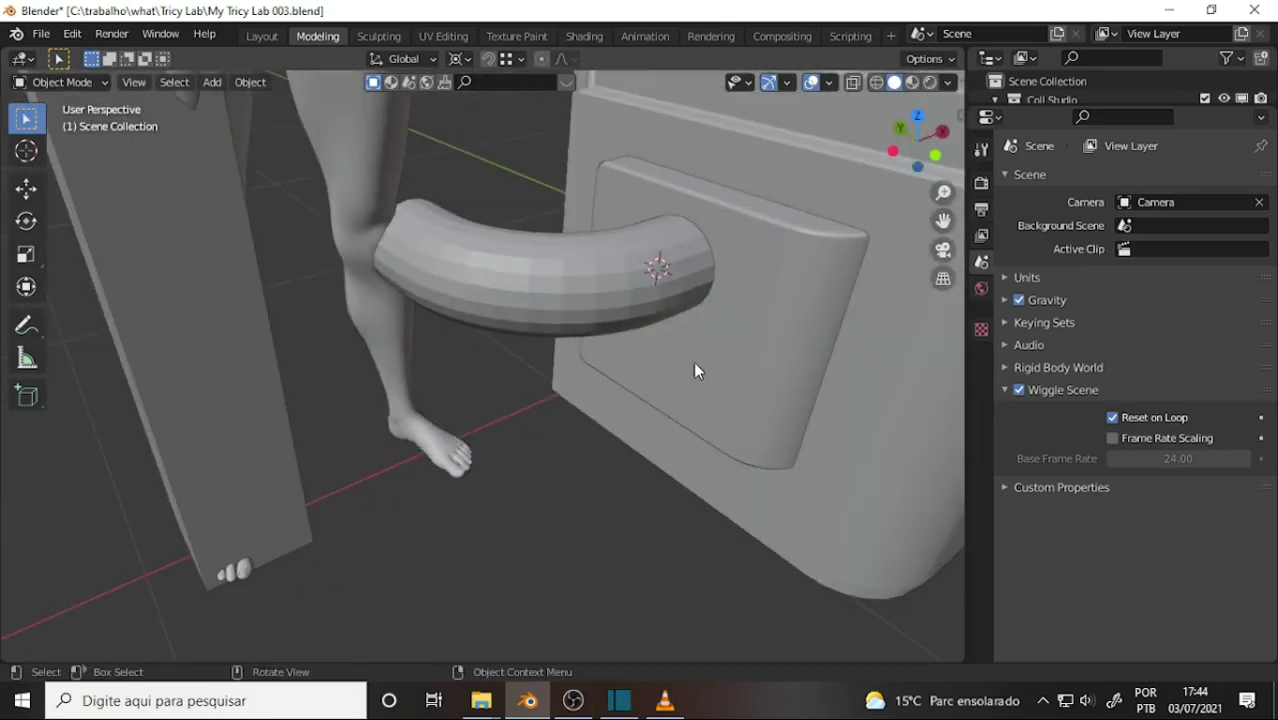
- Shade the tube smooth with Auto Smooth enabled at 30°
{"action": "left_click", "coordinate": [433, 253]}
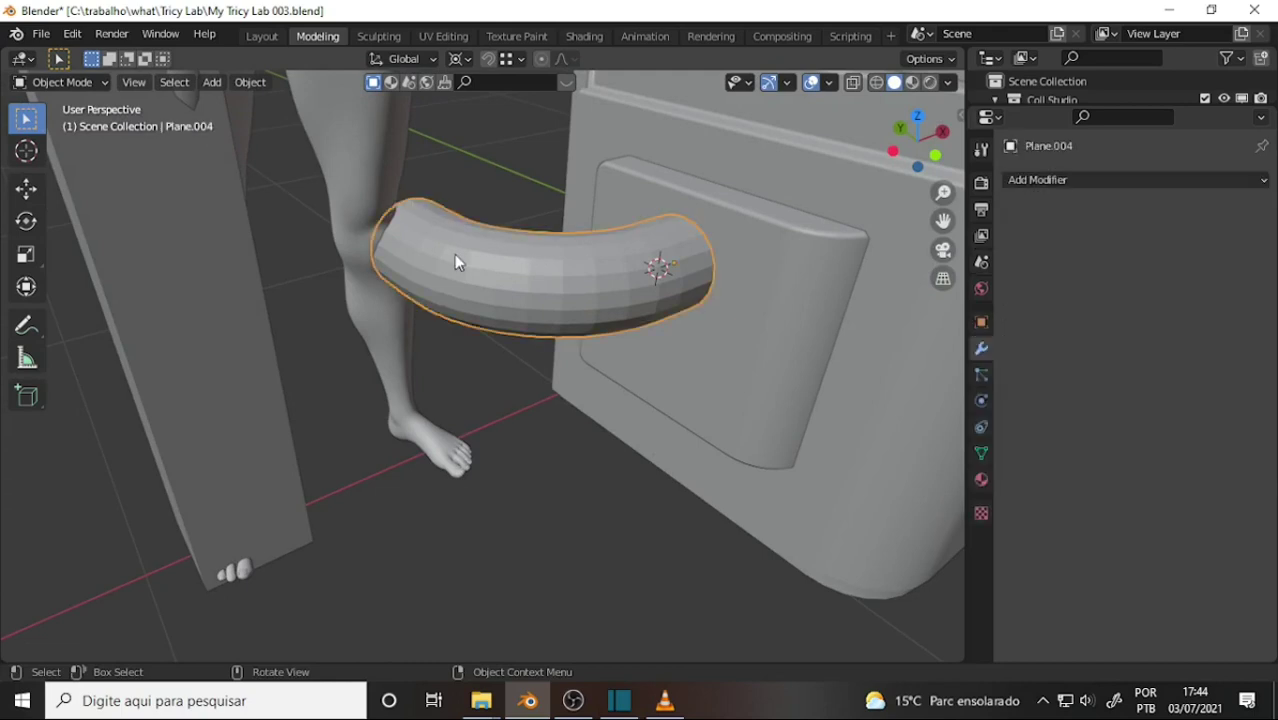
{"action": "left_click", "coordinate": [250, 82]}
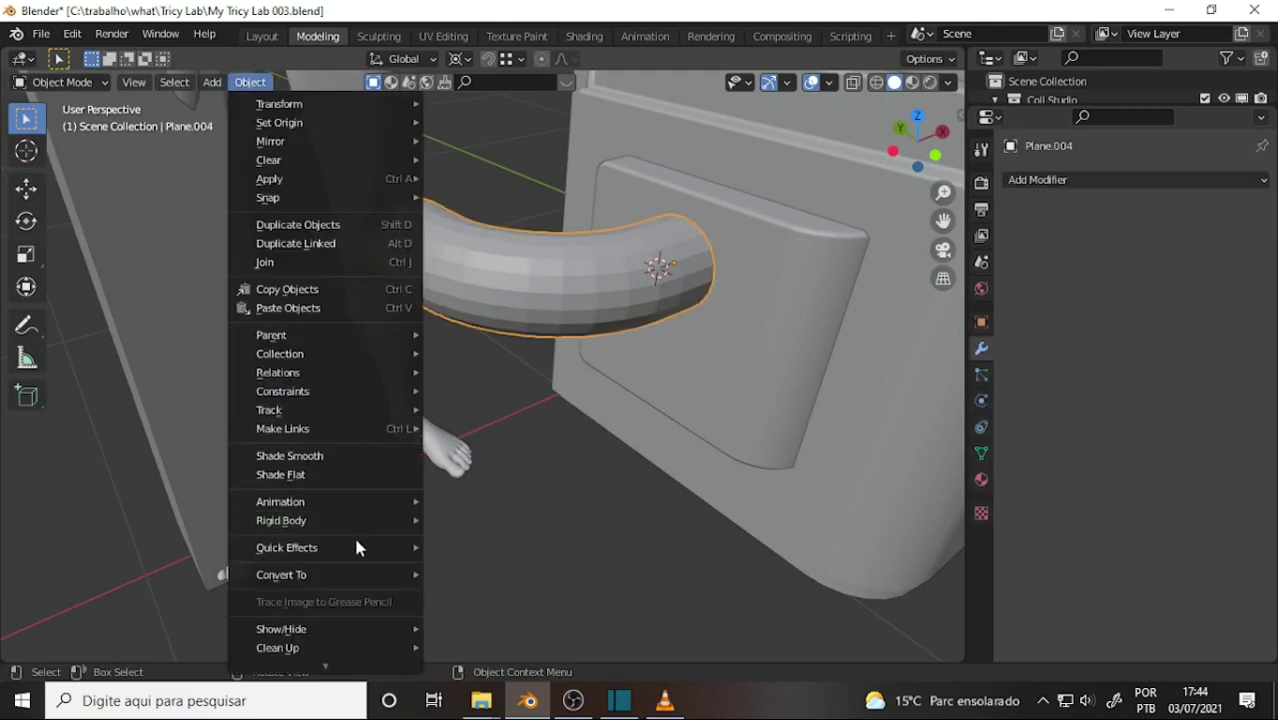
{"action": "mouse_move", "coordinate": [281, 575]}
{"action": "left_click", "coordinate": [332, 457]}
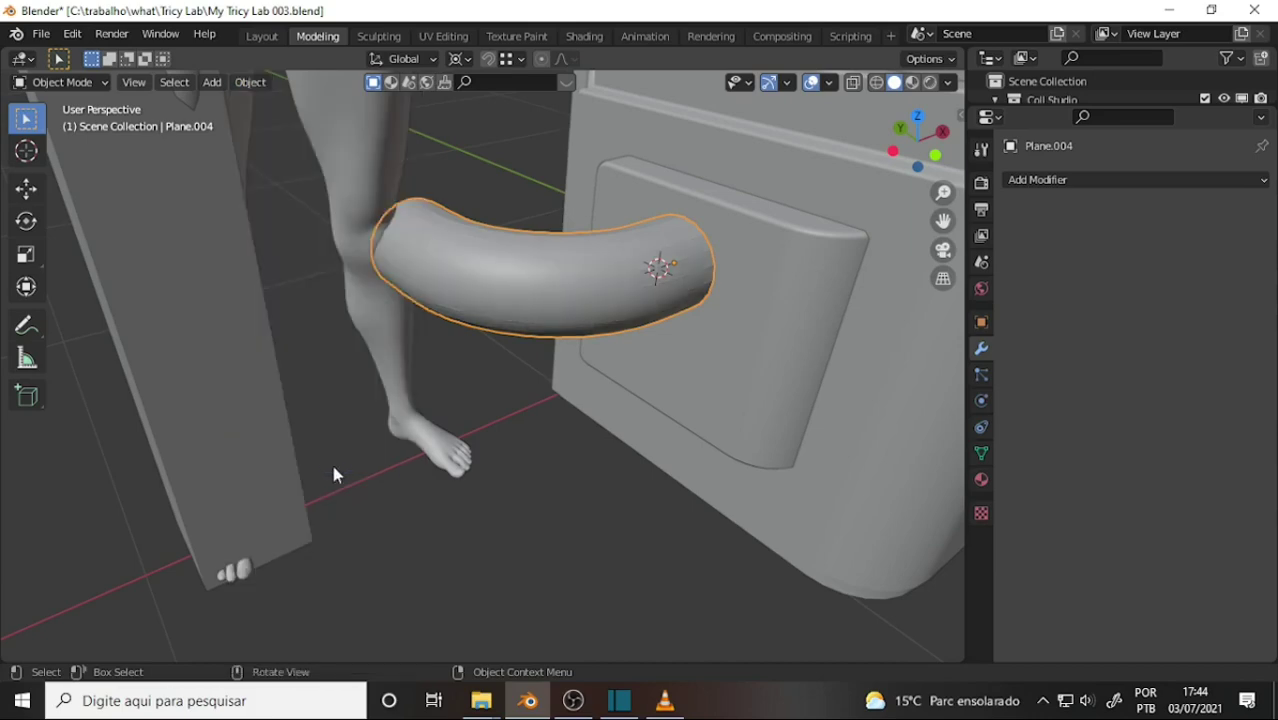
{"action": "mouse_move", "coordinate": [557, 458]}
{"action": "middle_mouse_down"}
{"action": "mouse_move", "coordinate": [726, 491]}
{"action": "mouse_move", "coordinate": [930, 448]}
{"action": "mouse_move", "coordinate": [619, 462]}
{"action": "middle_mouse_up"}
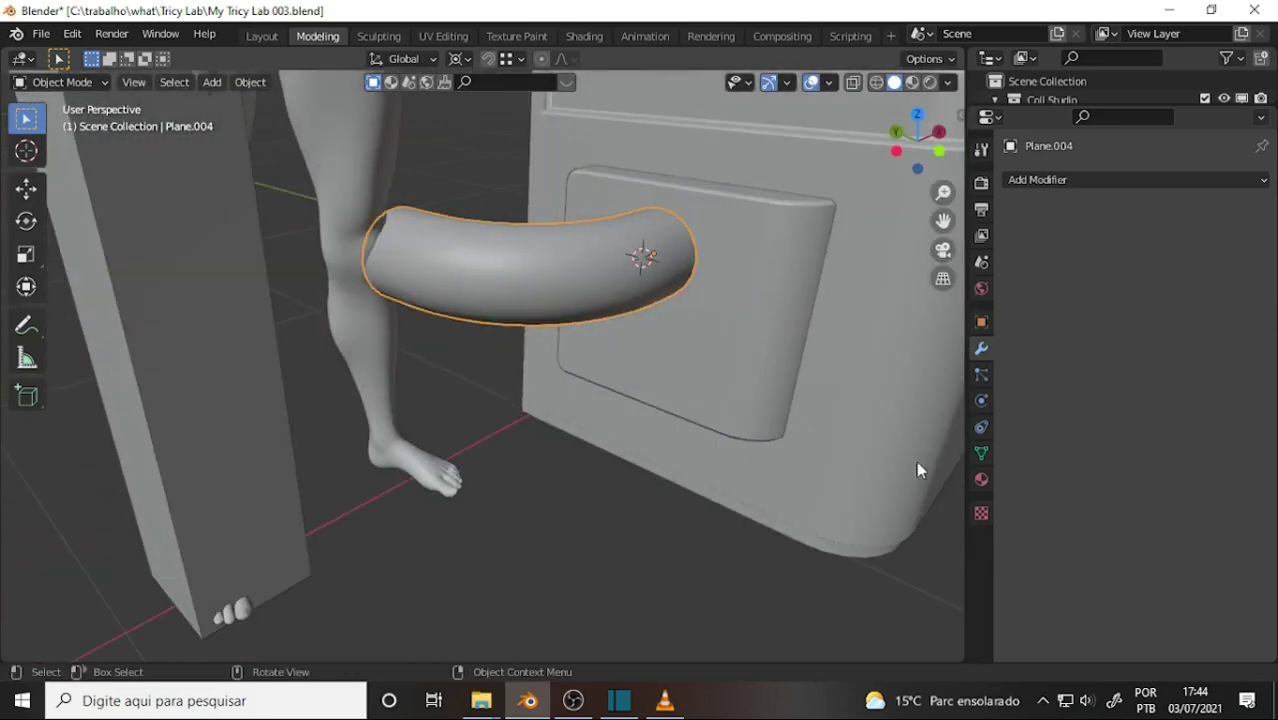
{"action": "left_click", "coordinate": [981, 455]}
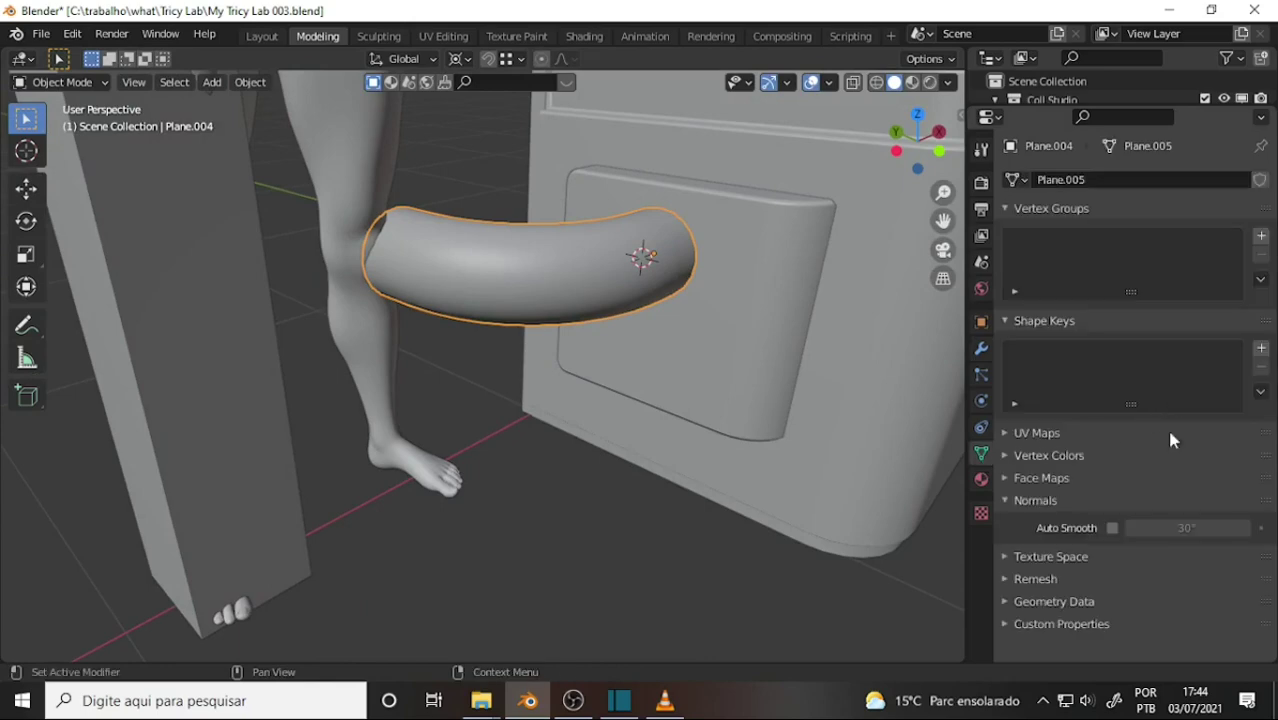
{"action": "left_click", "coordinate": [1112, 528]}
{"action": "middle_click_drag", "start_coordinate": [880, 440], "coordinate": [750, 402]}
{"action": "mouse_move", "coordinate": [642, 331]}
{"action": "middle_mouse_down"}
{"action": "mouse_move", "coordinate": [571, 360]}
{"action": "mouse_move", "coordinate": [520, 357]}
{"action": "mouse_move", "coordinate": [836, 348]}
{"action": "mouse_move", "coordinate": [810, 348]}
{"action": "mouse_move", "coordinate": [883, 363]}
{"action": "mouse_move", "coordinate": [853, 357]}
{"action": "middle_mouse_up"}
{"action": "scroll", "coordinate": [850, 354], "scroll_direction": "down", "scroll_amount": 5}
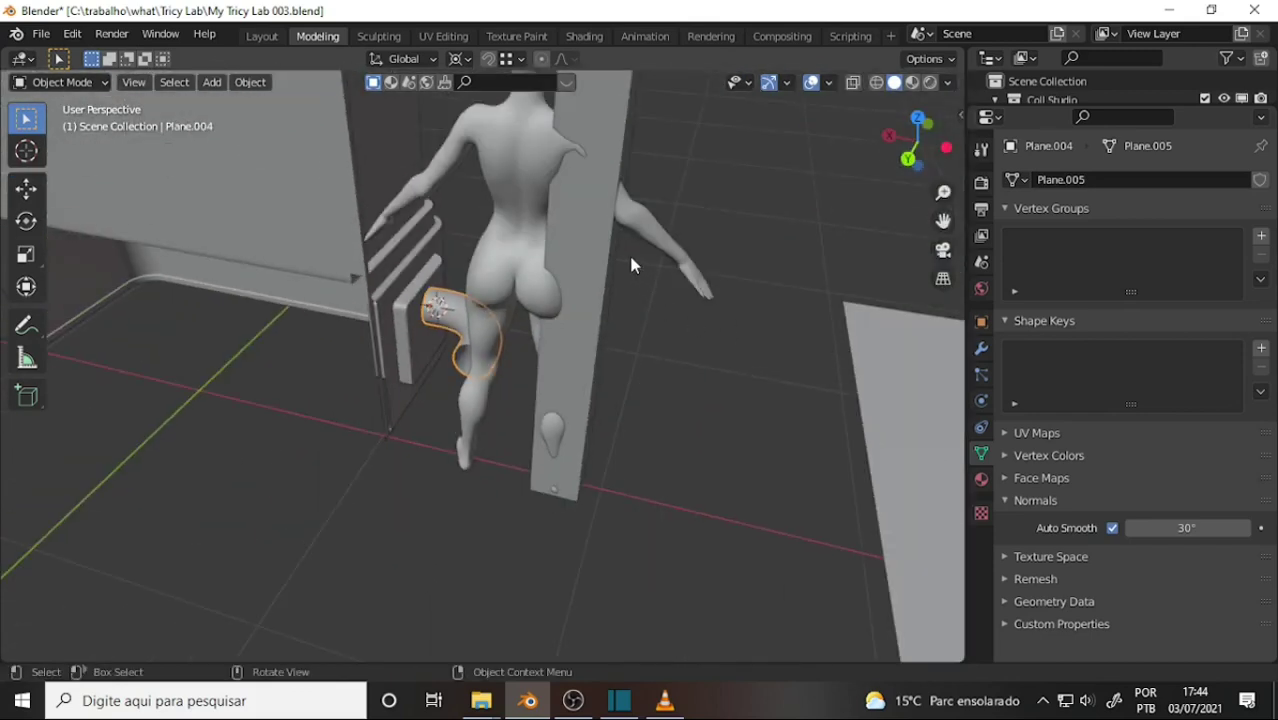
- Move the figure and plank -1.08 m along X away from the pipe
{"action": "left_click", "coordinate": [567, 223]}
{"action": "left_click", "coordinate": [522, 227], "text": "shift"}
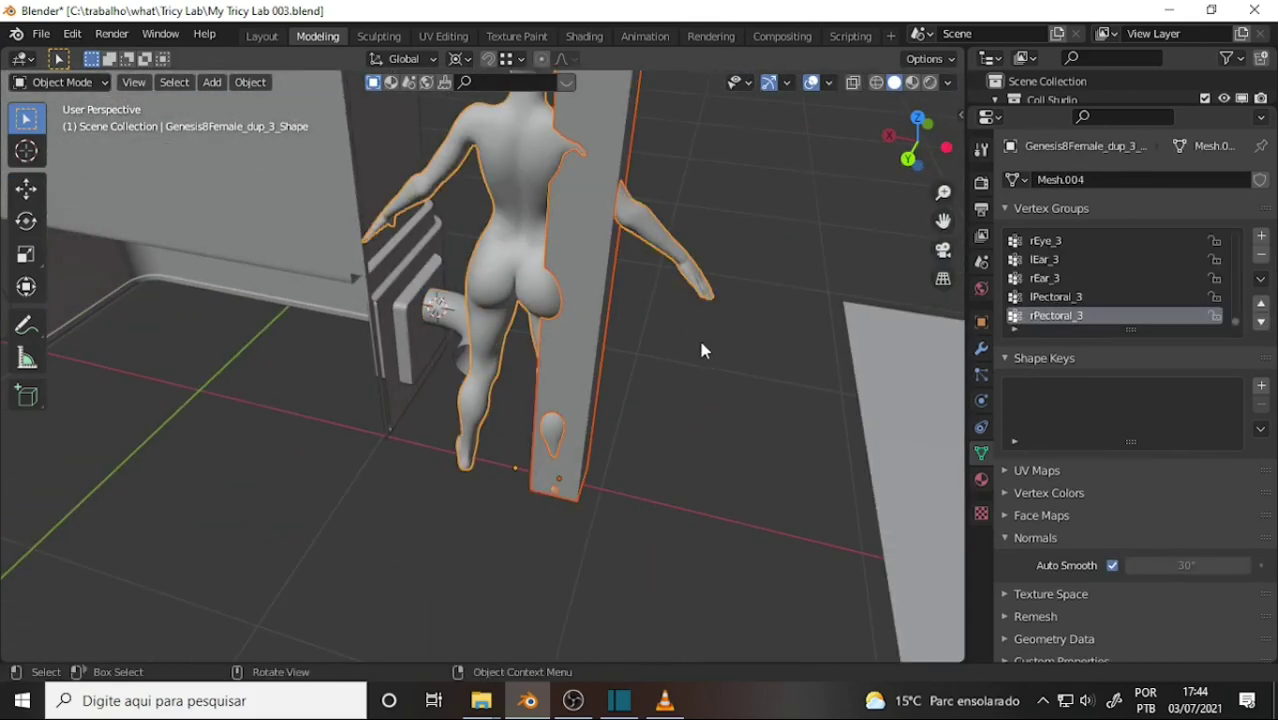
{"action": "key", "text": "g"}
{"action": "key", "text": "x"}
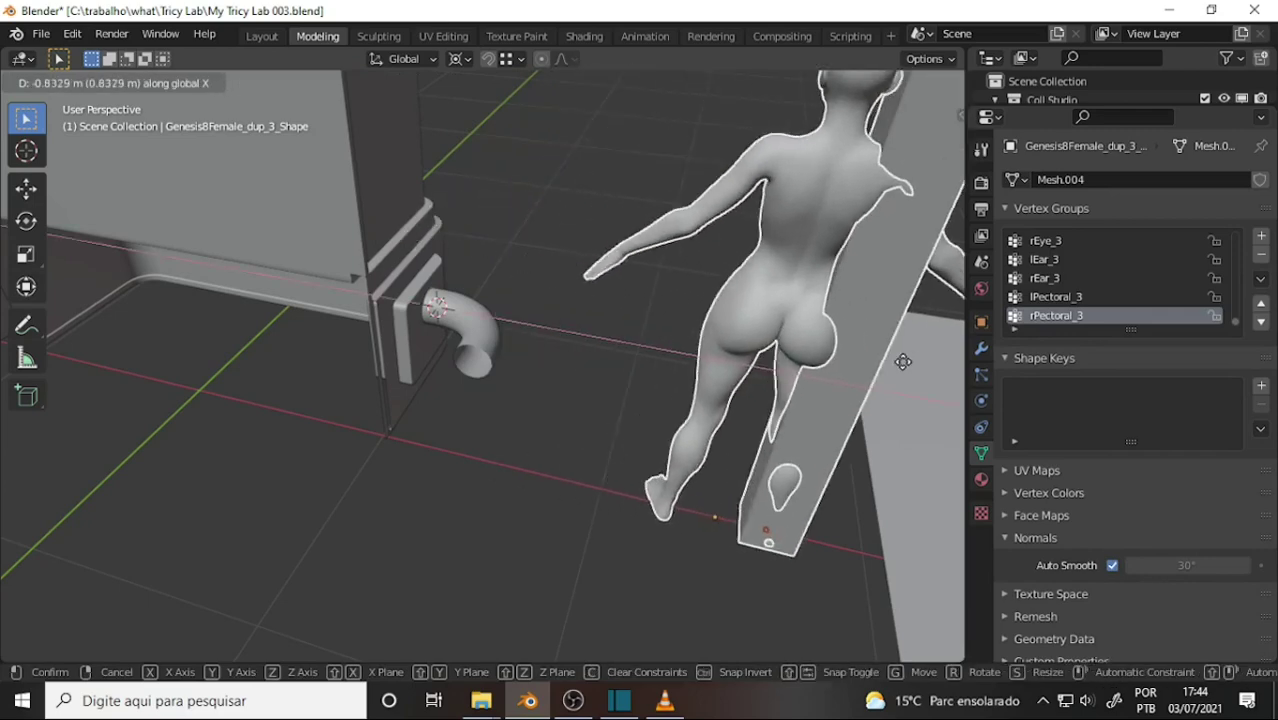
{"action": "left_click", "coordinate": [605, 272]}
{"action": "scroll", "coordinate": [605, 272], "scroll_direction": "up", "scroll_amount": 2}
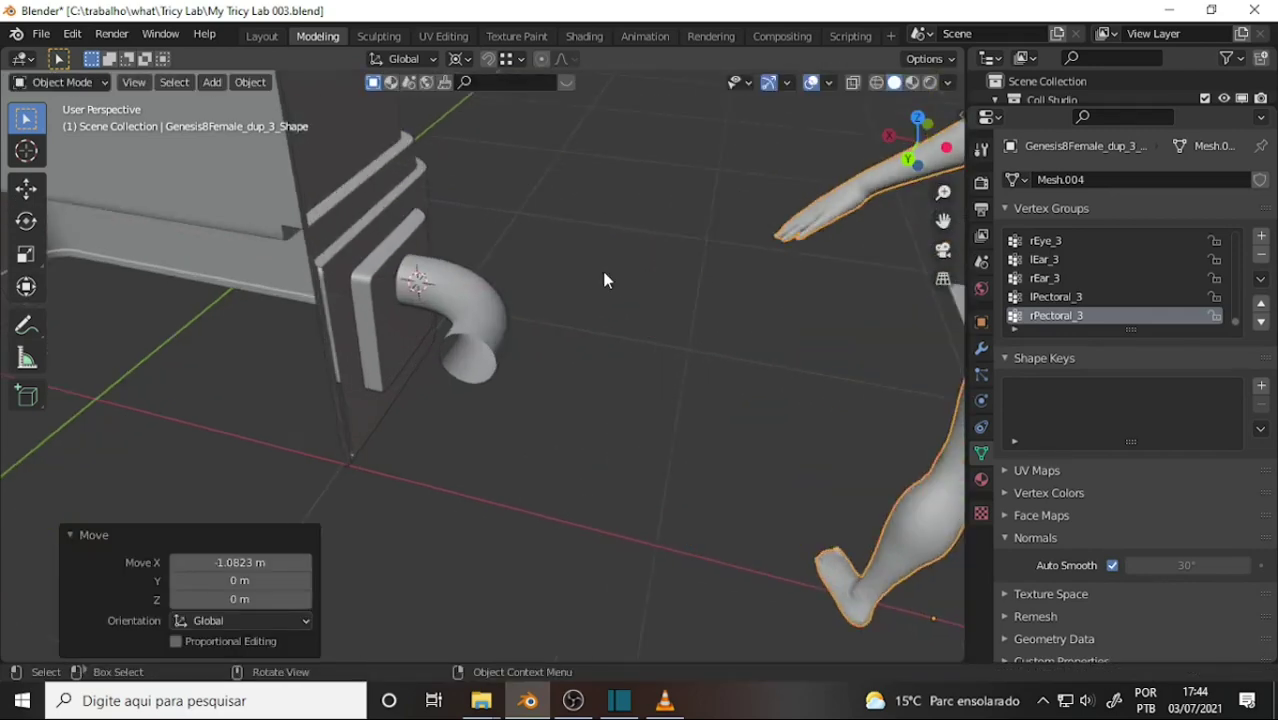
{"action": "scroll", "coordinate": [602, 271], "scroll_direction": "up", "scroll_amount": 2}
{"action": "mouse_move", "coordinate": [593, 236]}
{"action": "middle_mouse_down"}
{"action": "mouse_move", "coordinate": [347, 238]}
{"action": "mouse_move", "coordinate": [231, 189]}
{"action": "mouse_move", "coordinate": [716, 211]}
{"action": "mouse_move", "coordinate": [578, 220]}
{"action": "mouse_move", "coordinate": [685, 188]}
{"action": "mouse_move", "coordinate": [653, 183]}
{"action": "middle_mouse_up"}
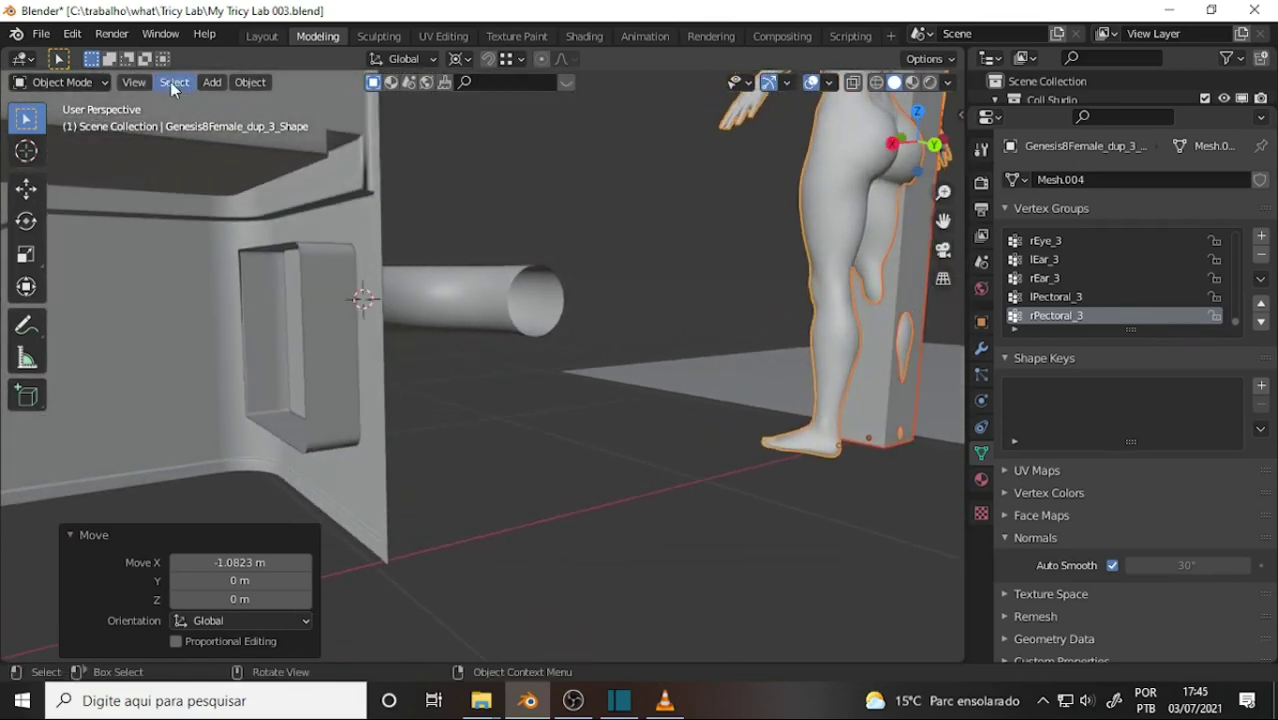
{"action": "left_click", "coordinate": [375, 247]}
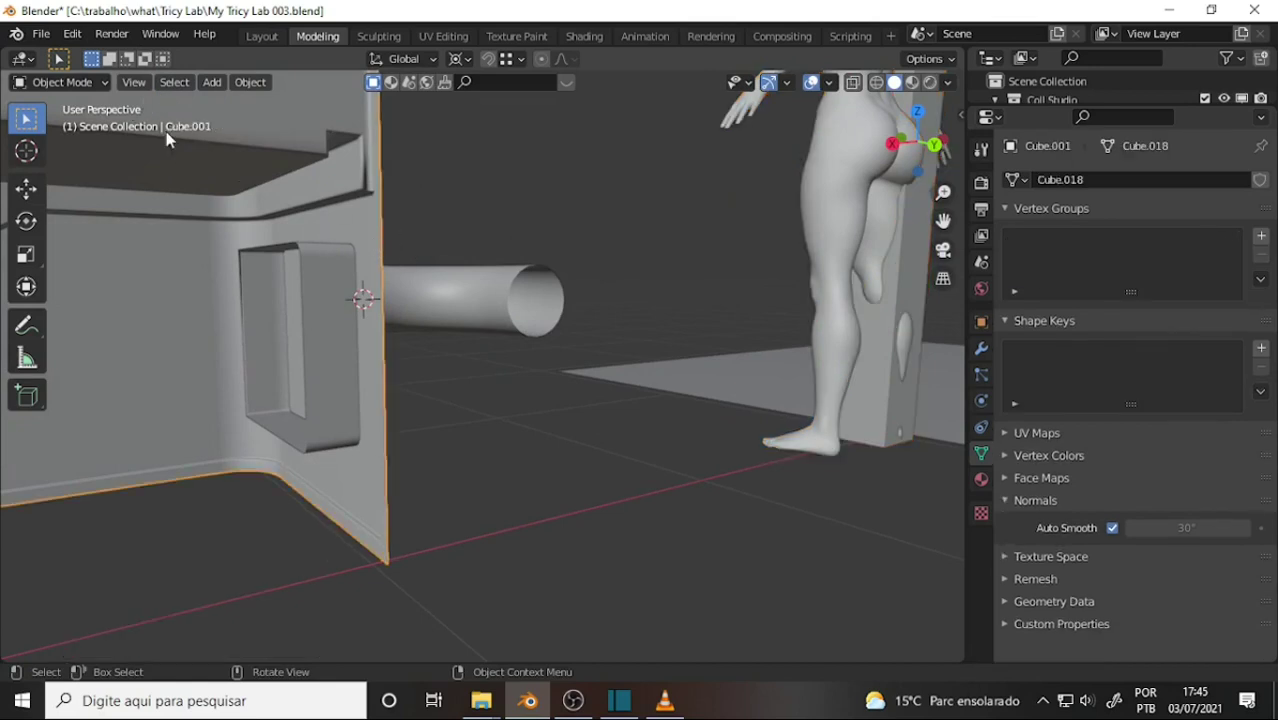
- Extrude Cube.001's vertical outer edge -0.934 m along X into a plate behind the pipe
{"action": "left_click", "coordinate": [64, 82]}
{"action": "left_click", "coordinate": [75, 125]}
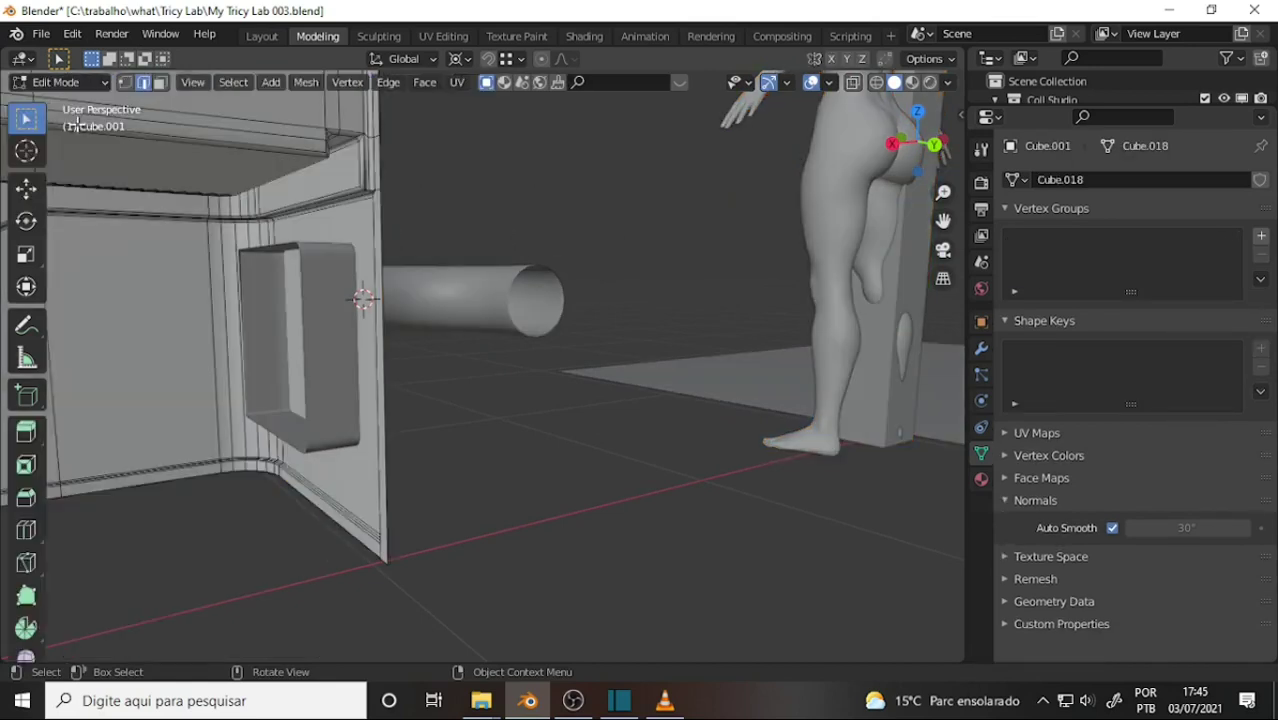
{"action": "left_click", "coordinate": [381, 290]}
{"action": "key", "text": "e"}
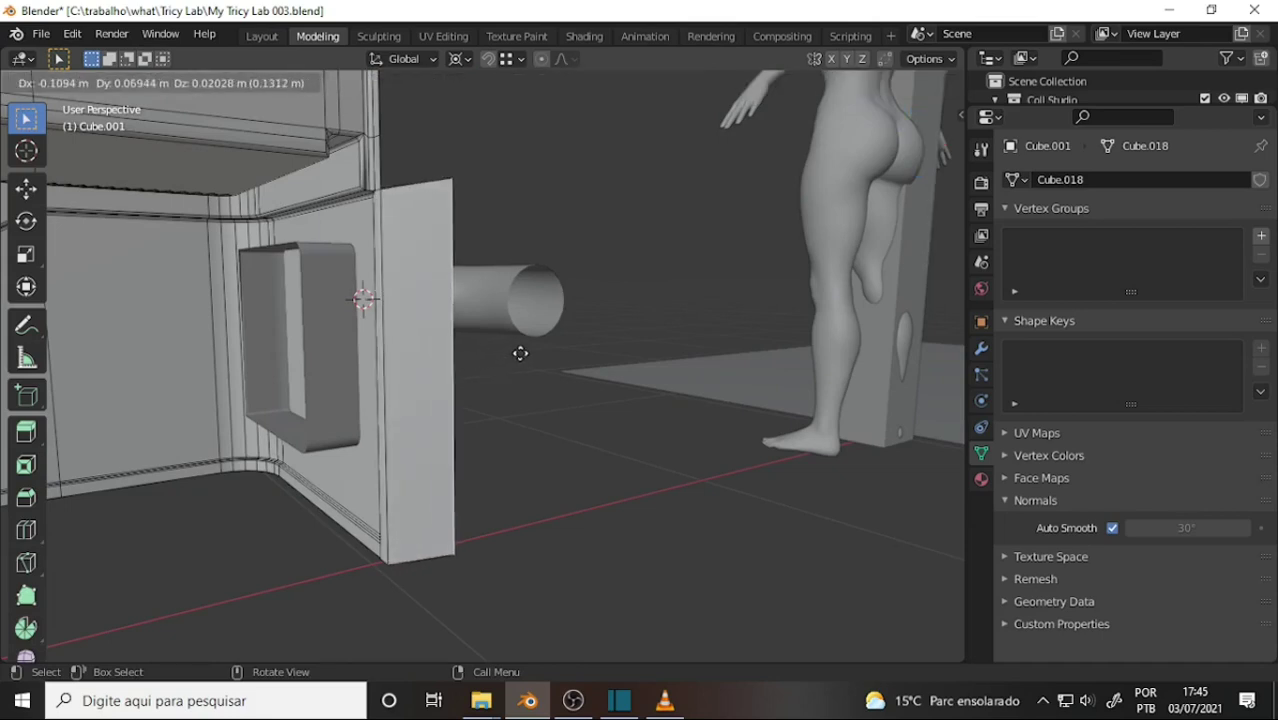
{"action": "key", "text": "x"}
{"action": "left_click", "coordinate": [739, 355]}
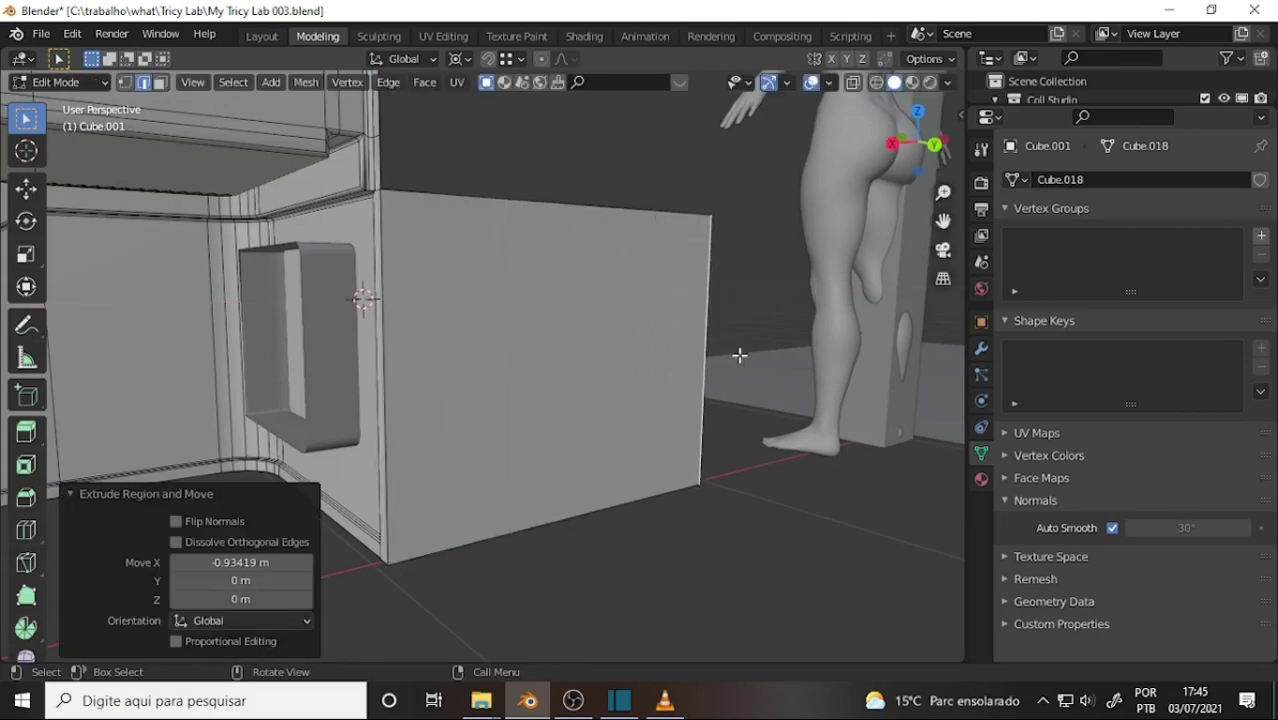
{"action": "mouse_move", "coordinate": [687, 160]}
{"action": "middle_mouse_down"}
{"action": "mouse_move", "coordinate": [208, 352]}
{"action": "mouse_move", "coordinate": [190, 333]}
{"action": "middle_mouse_up"}
{"action": "mouse_move", "coordinate": [180, 283]}
{"action": "middle_mouse_down"}
{"action": "mouse_move", "coordinate": [191, 348]}
{"action": "mouse_move", "coordinate": [235, 389]}
{"action": "middle_mouse_up"}
{"action": "mouse_move", "coordinate": [565, 286]}
{"action": "middle_mouse_down"}
{"action": "mouse_move", "coordinate": [605, 254]}
{"action": "mouse_move", "coordinate": [573, 217]}
{"action": "mouse_move", "coordinate": [614, 184]}
{"action": "mouse_move", "coordinate": [699, 157]}
{"action": "mouse_move", "coordinate": [494, 143]}
{"action": "mouse_move", "coordinate": [514, 126]}
{"action": "mouse_move", "coordinate": [668, 180]}
{"action": "middle_mouse_up"}
{"action": "scroll", "coordinate": [668, 180], "scroll_direction": "up", "scroll_amount": 2}
{"action": "scroll", "coordinate": [673, 174], "scroll_direction": "down", "scroll_amount": 1}
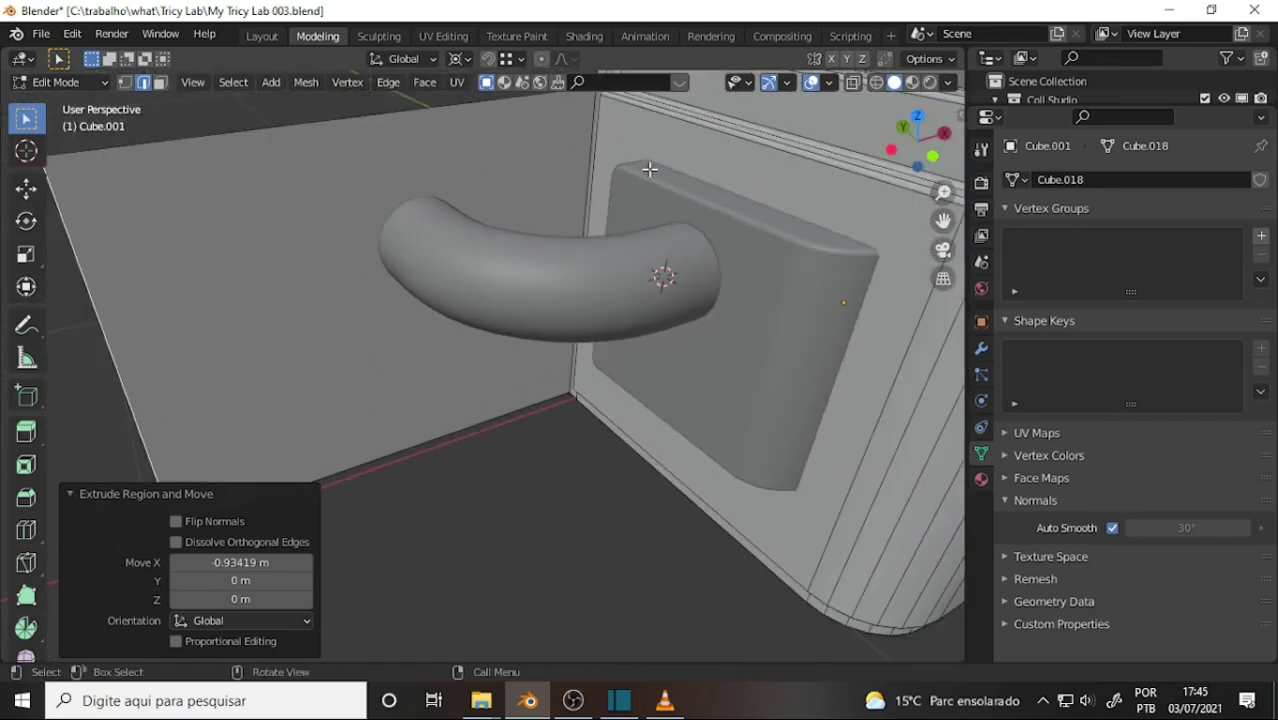
- Return the wall to Object Mode and select the curved pipe Plane.004
{"action": "left_click", "coordinate": [60, 82]}
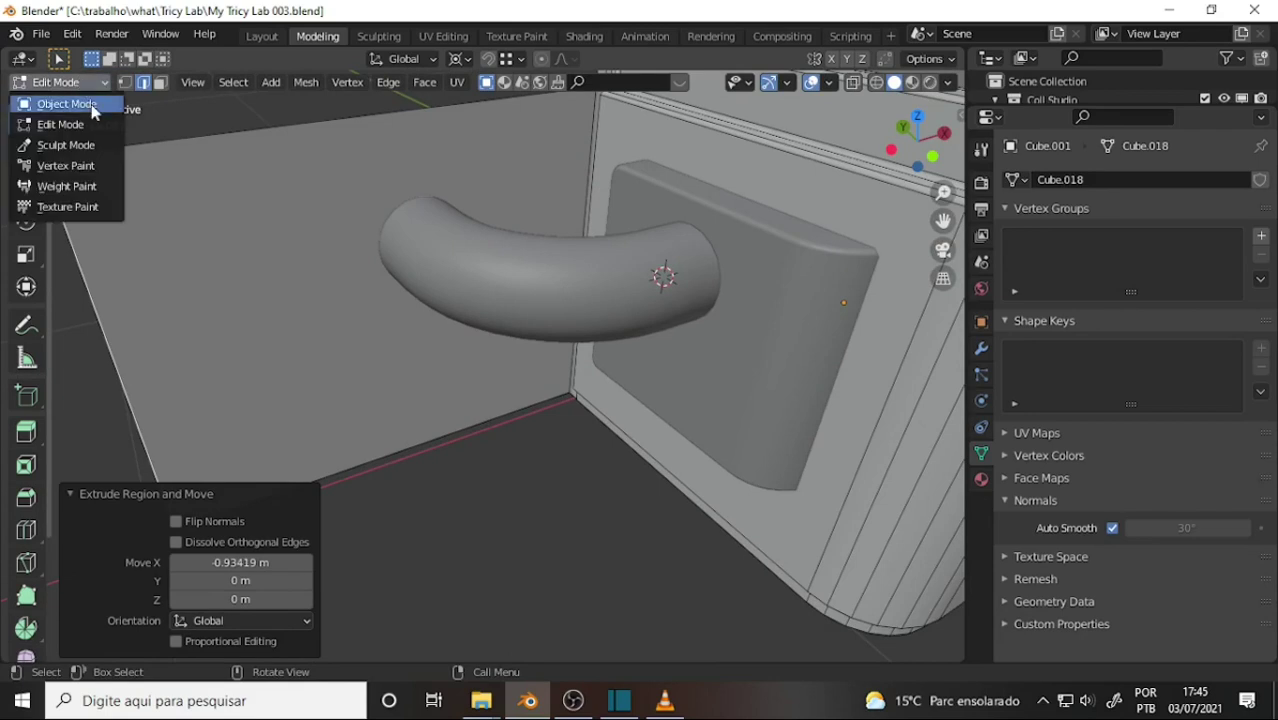
{"action": "left_click", "coordinate": [57, 108]}
{"action": "left_click", "coordinate": [516, 280]}
{"action": "scroll", "coordinate": [646, 272], "scroll_direction": "up", "scroll_amount": 2}
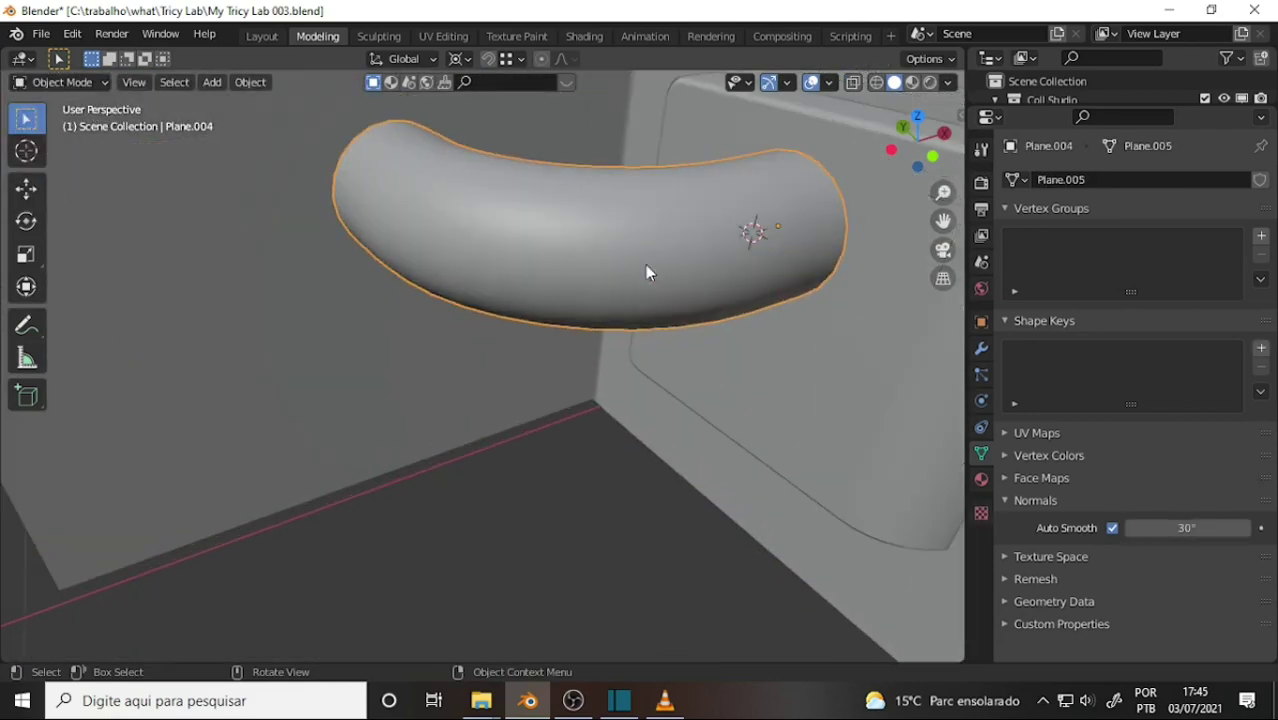
{"action": "left_click", "coordinate": [268, 321]}
{"action": "scroll", "coordinate": [462, 303], "scroll_direction": "down", "scroll_amount": 1}
{"action": "scroll", "coordinate": [608, 277], "scroll_direction": "down", "scroll_amount": 2}
{"action": "scroll", "coordinate": [608, 277], "scroll_direction": "down", "scroll_amount": 2}
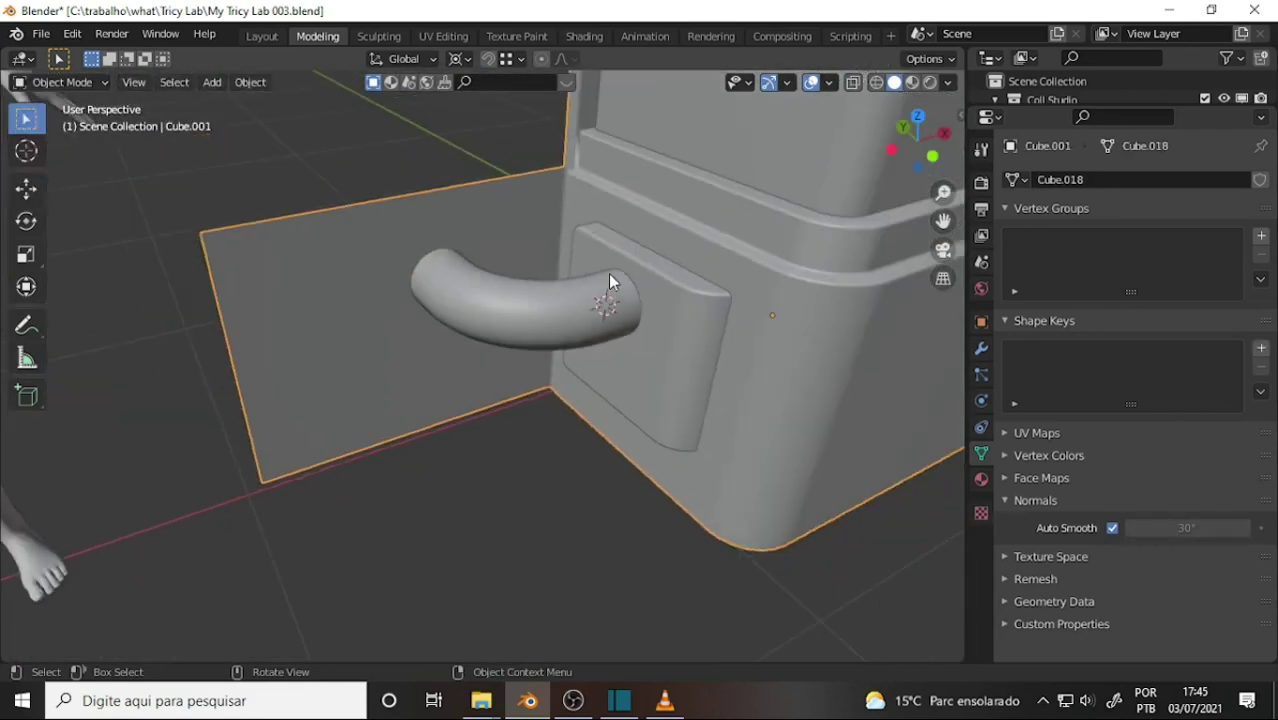
{"action": "scroll", "coordinate": [610, 274], "scroll_direction": "up", "scroll_amount": 3}
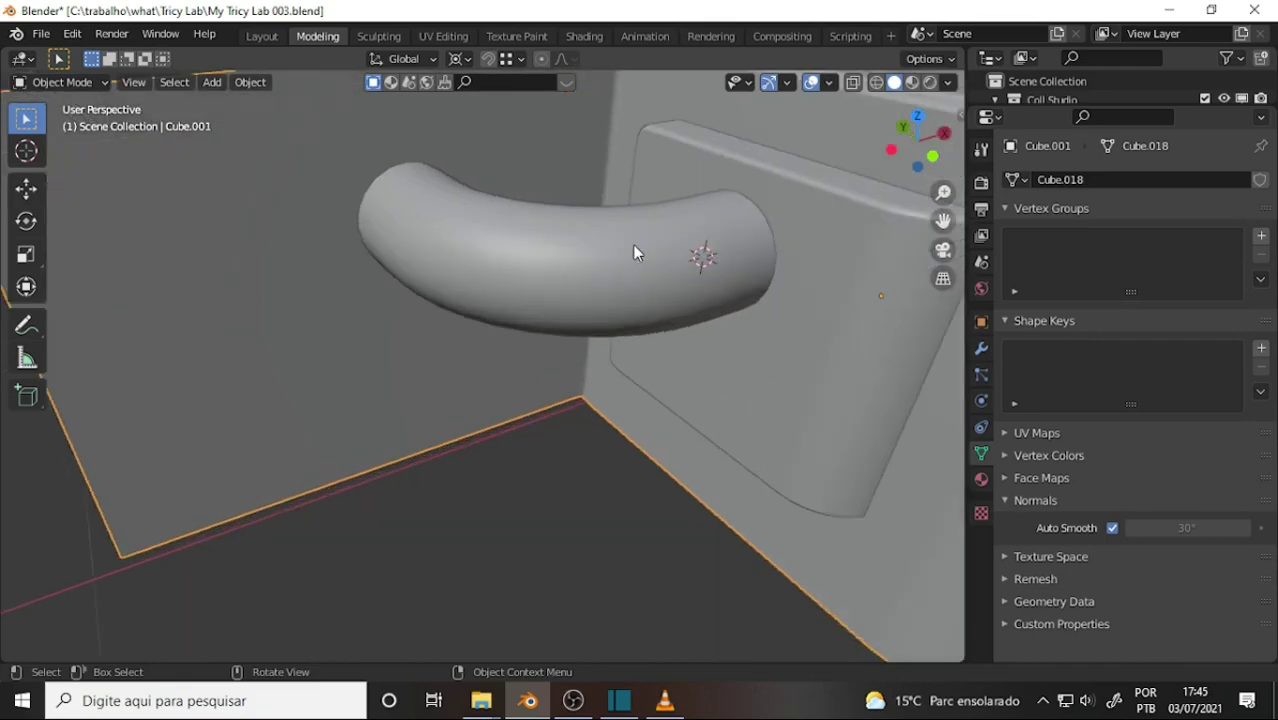
{"action": "left_click", "coordinate": [729, 250]}
{"action": "middle_click_drag", "start_coordinate": [827, 229], "coordinate": [727, 208]}
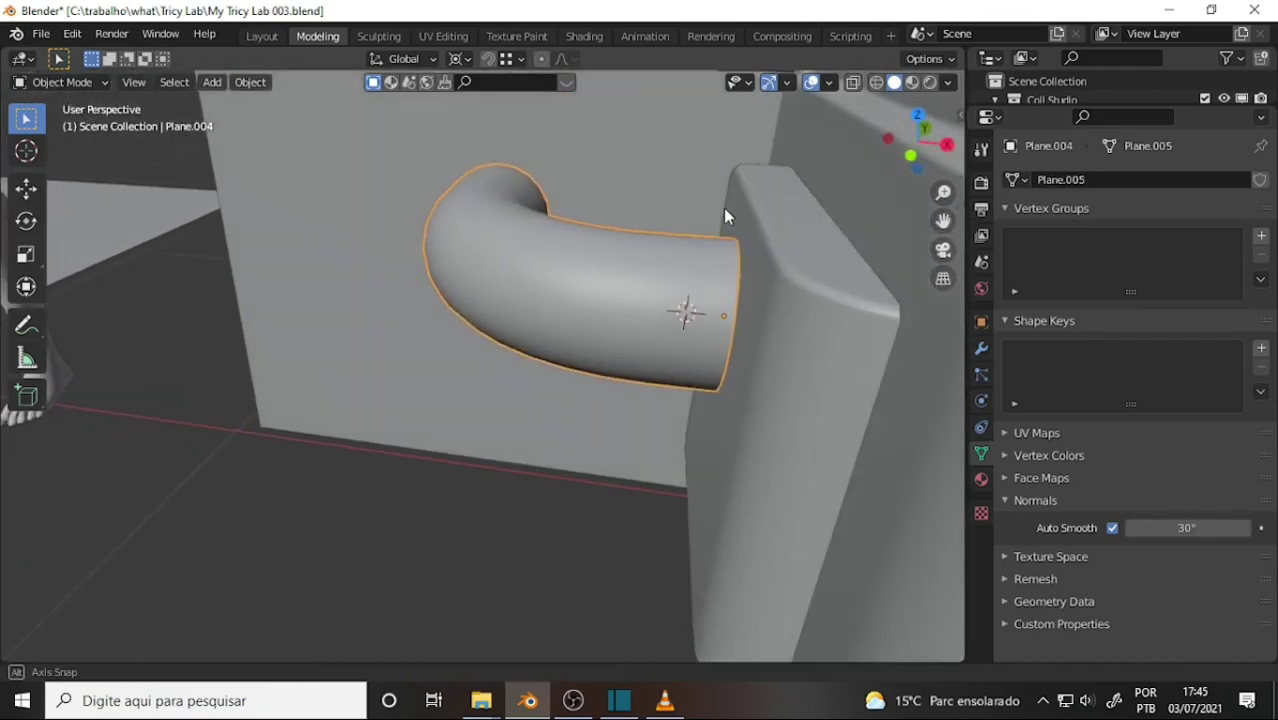
- Put Plane.004 into Edit Mode and orbit to its open end
{"action": "left_click", "coordinate": [60, 82]}
{"action": "left_click", "coordinate": [60, 123]}
{"action": "scroll", "coordinate": [676, 261], "scroll_direction": "up", "scroll_amount": 1}
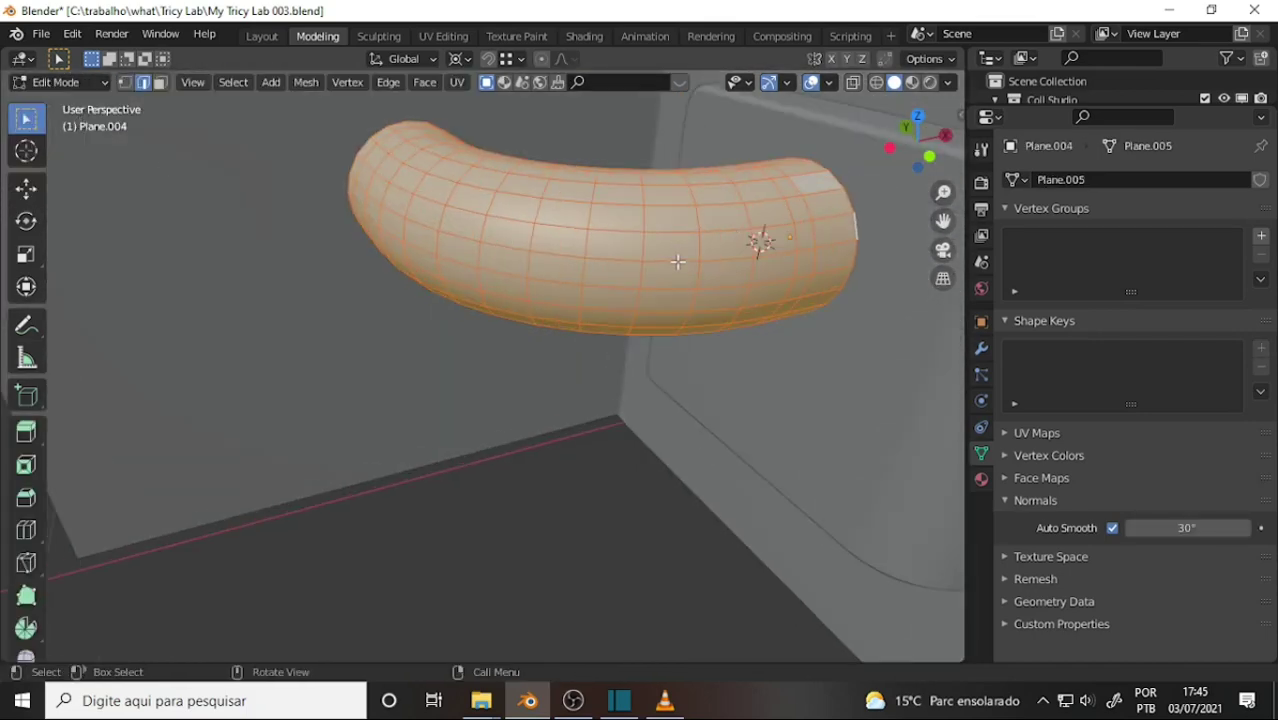
{"action": "mouse_move", "coordinate": [856, 195]}
{"action": "middle_mouse_down"}
{"action": "mouse_move", "coordinate": [756, 191]}
{"action": "mouse_move", "coordinate": [767, 193]}
{"action": "middle_mouse_up"}
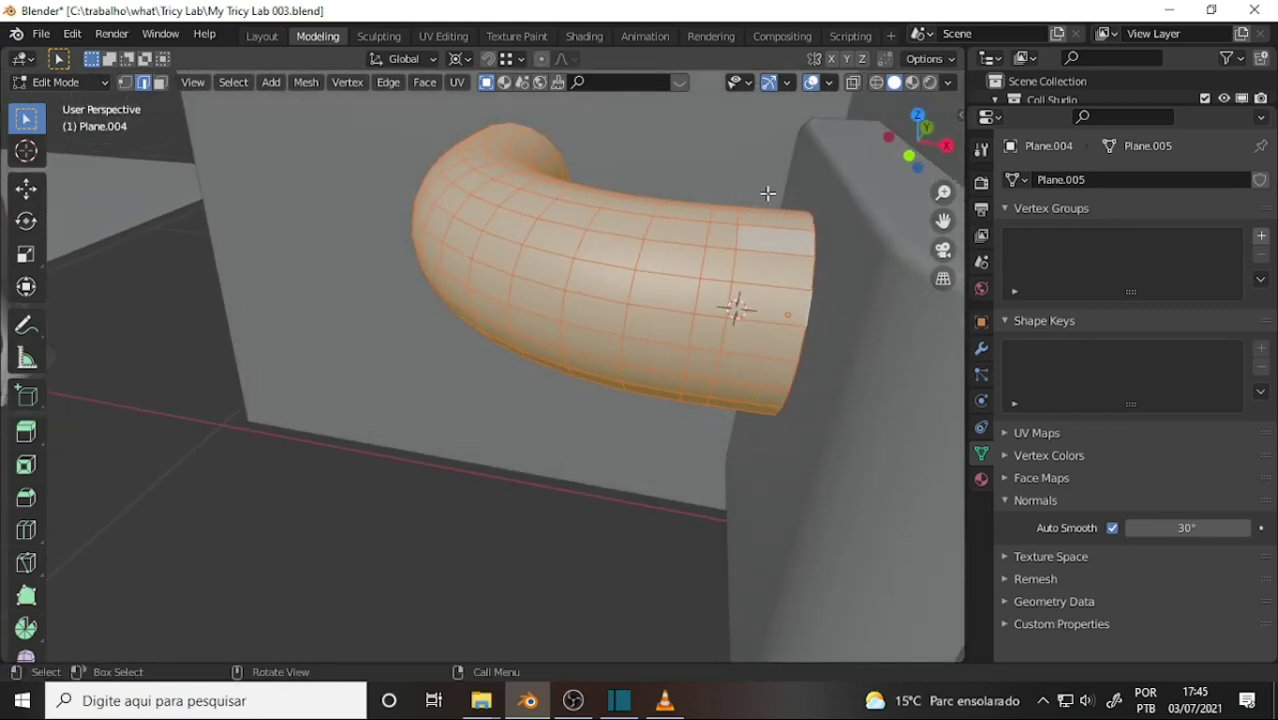
- Add a loop cut near the pipe's end, slid to factor -0.519
{"action": "left_click", "coordinate": [26, 530]}
{"action": "left_click", "coordinate": [793, 286]}
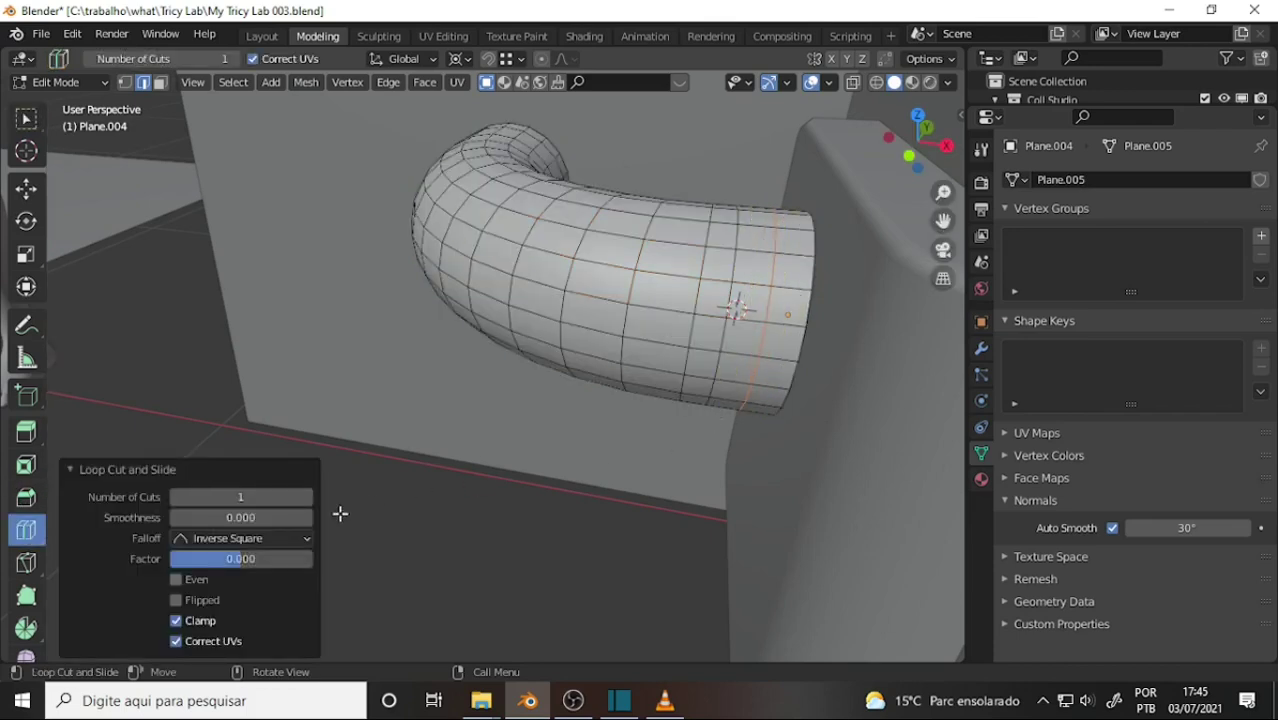
{"action": "left_click_drag", "start_coordinate": [230, 568], "coordinate": [201, 558]}
{"action": "middle_click_drag", "start_coordinate": [505, 502], "coordinate": [550, 521]}
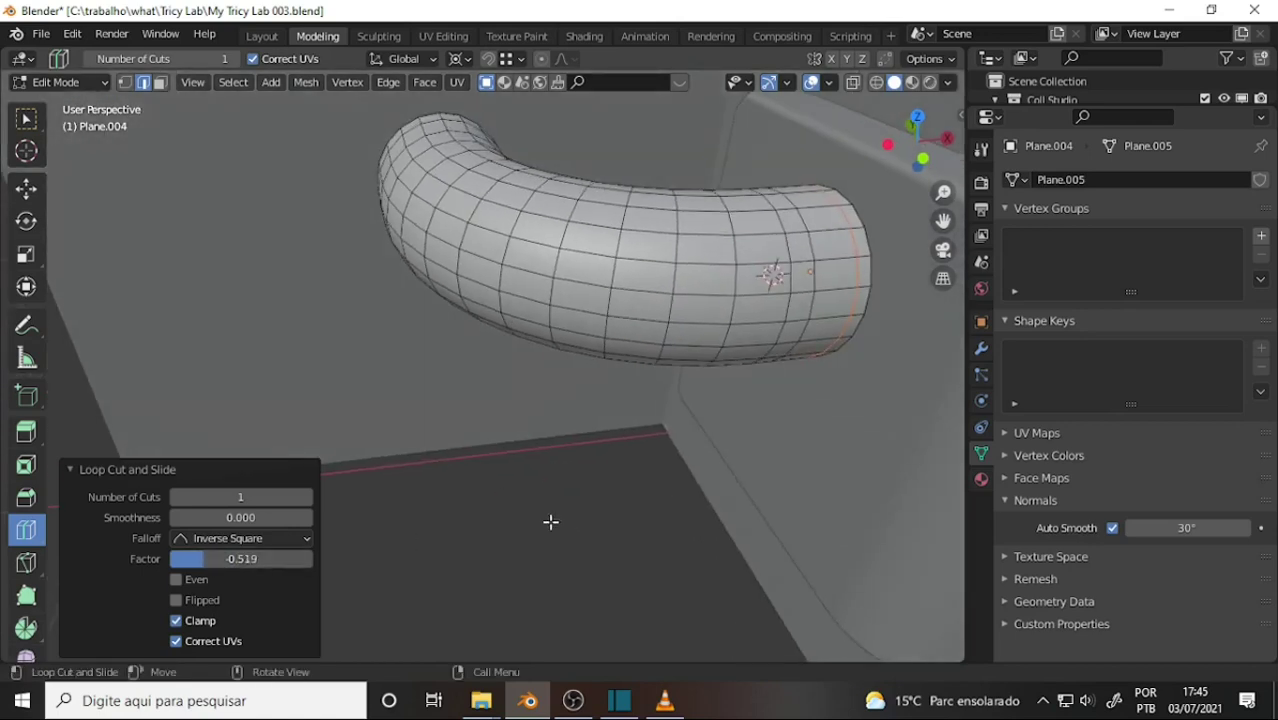
- In face select mode, select the ring of end faces next to the wall
{"action": "left_click", "coordinate": [160, 82]}
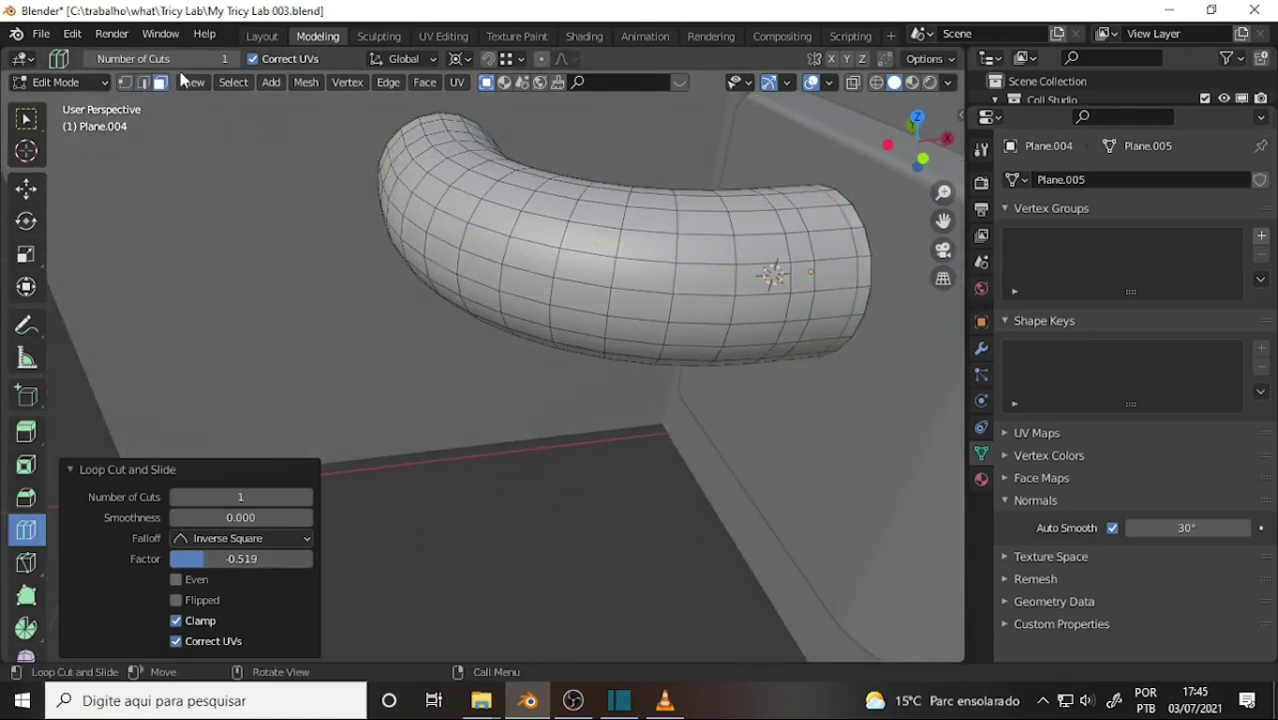
{"action": "left_click", "coordinate": [28, 119]}
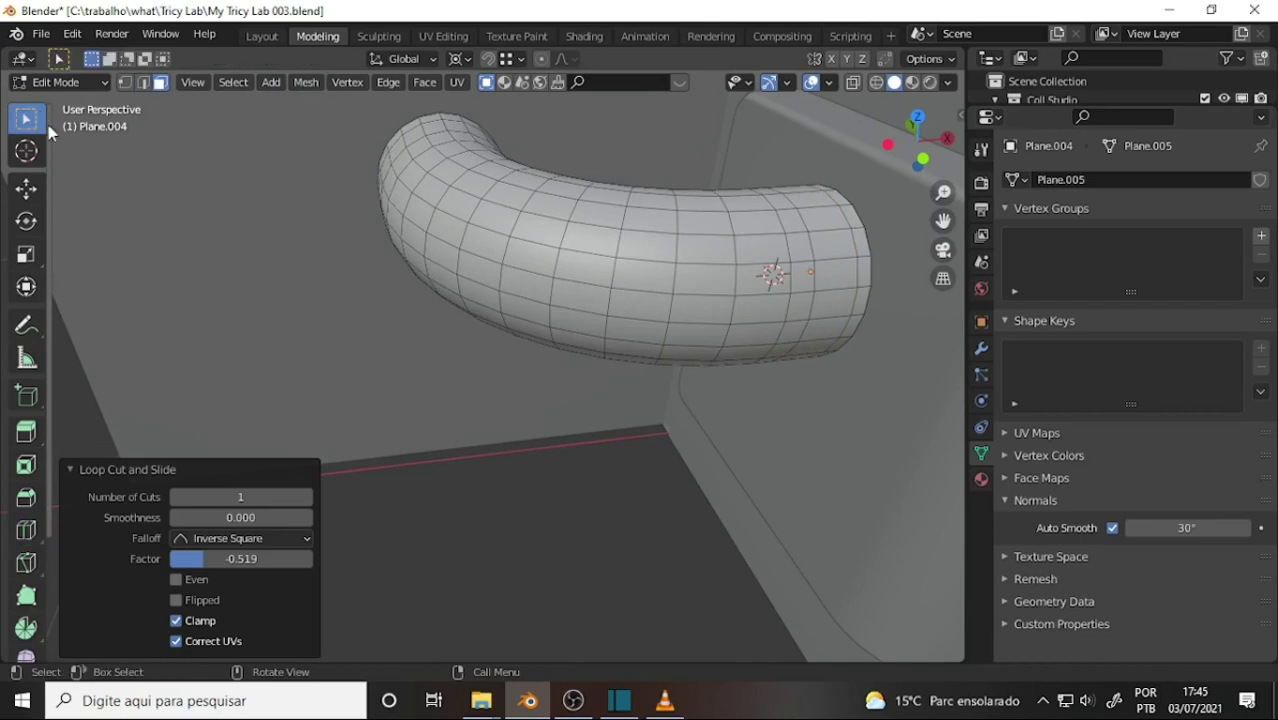
{"action": "left_click", "coordinate": [860, 229], "text": "alt"}
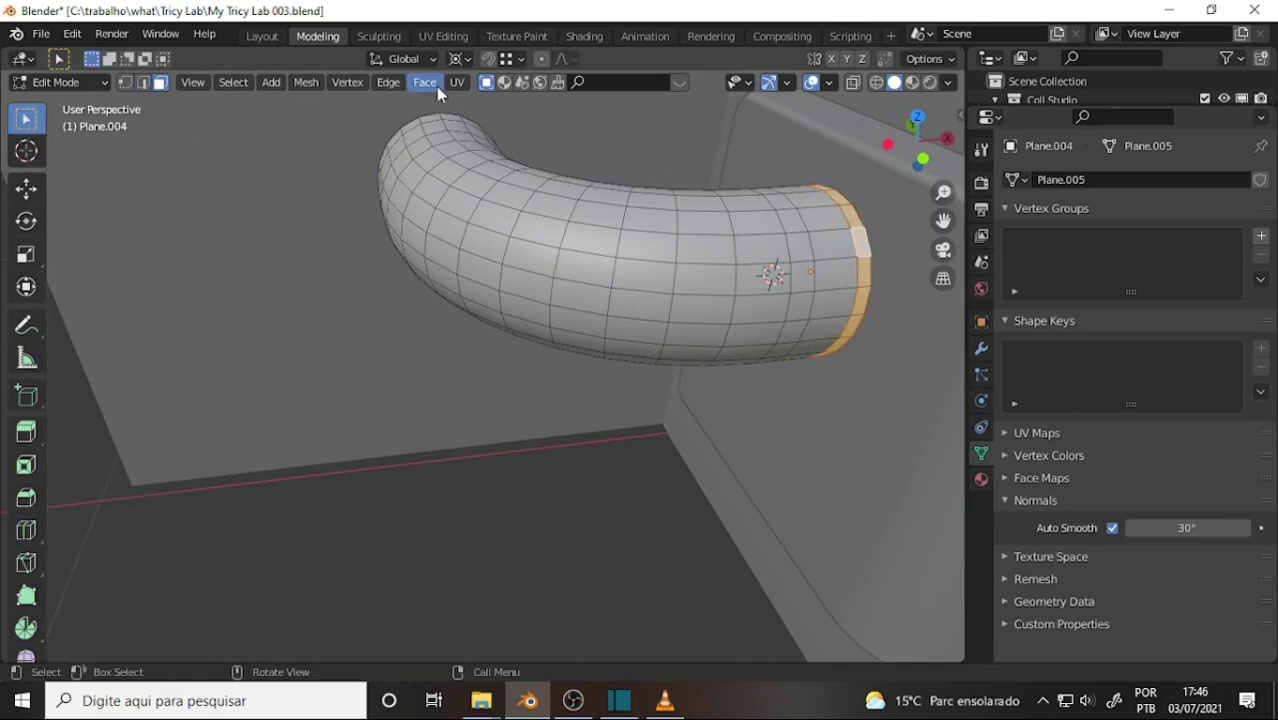
- Extrude the end face ring along normals by 0.0197 m into a collar
{"action": "left_click", "coordinate": [388, 82]}
{"action": "mouse_move", "coordinate": [424, 82]}
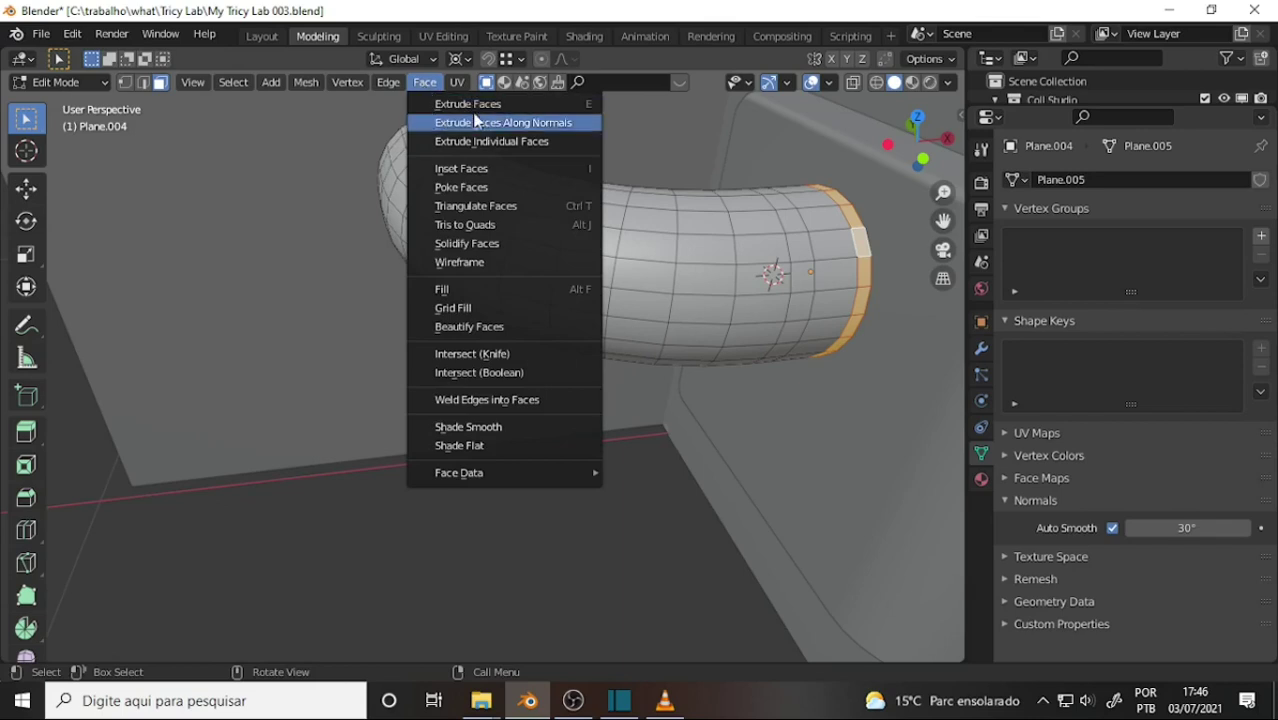
{"action": "left_click", "coordinate": [484, 123]}
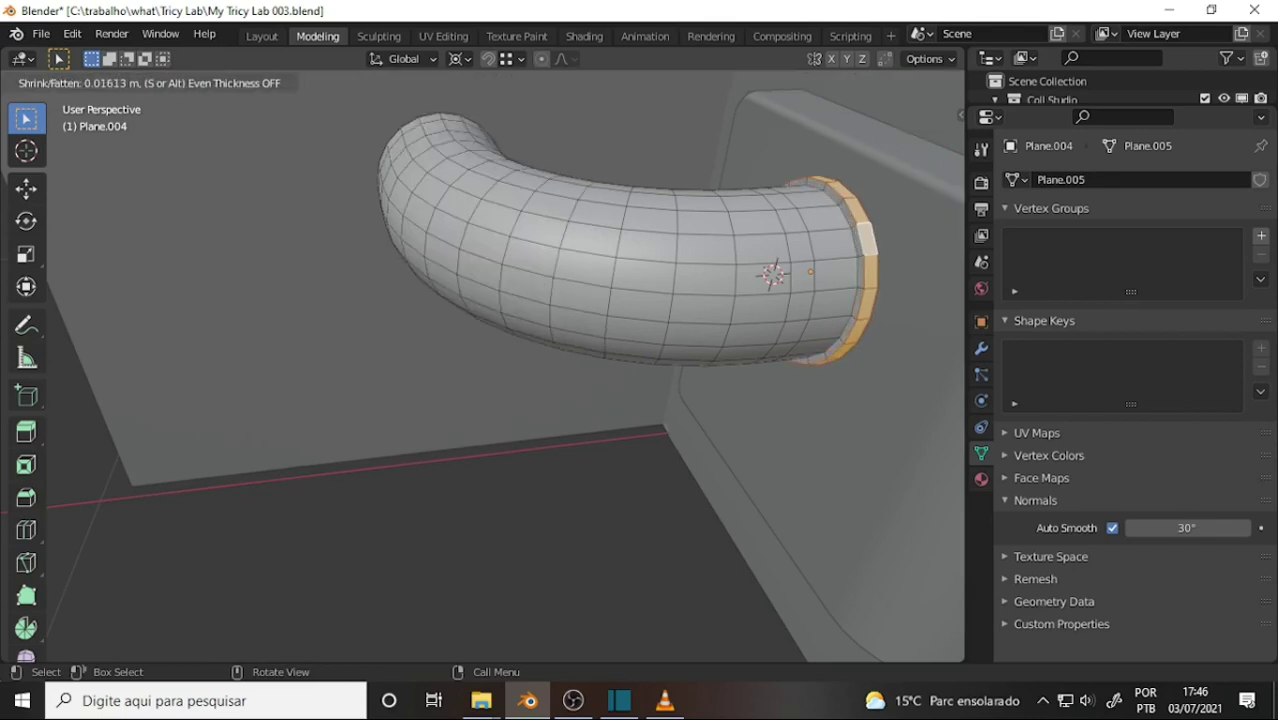
{"action": "left_click", "coordinate": [605, 125]}
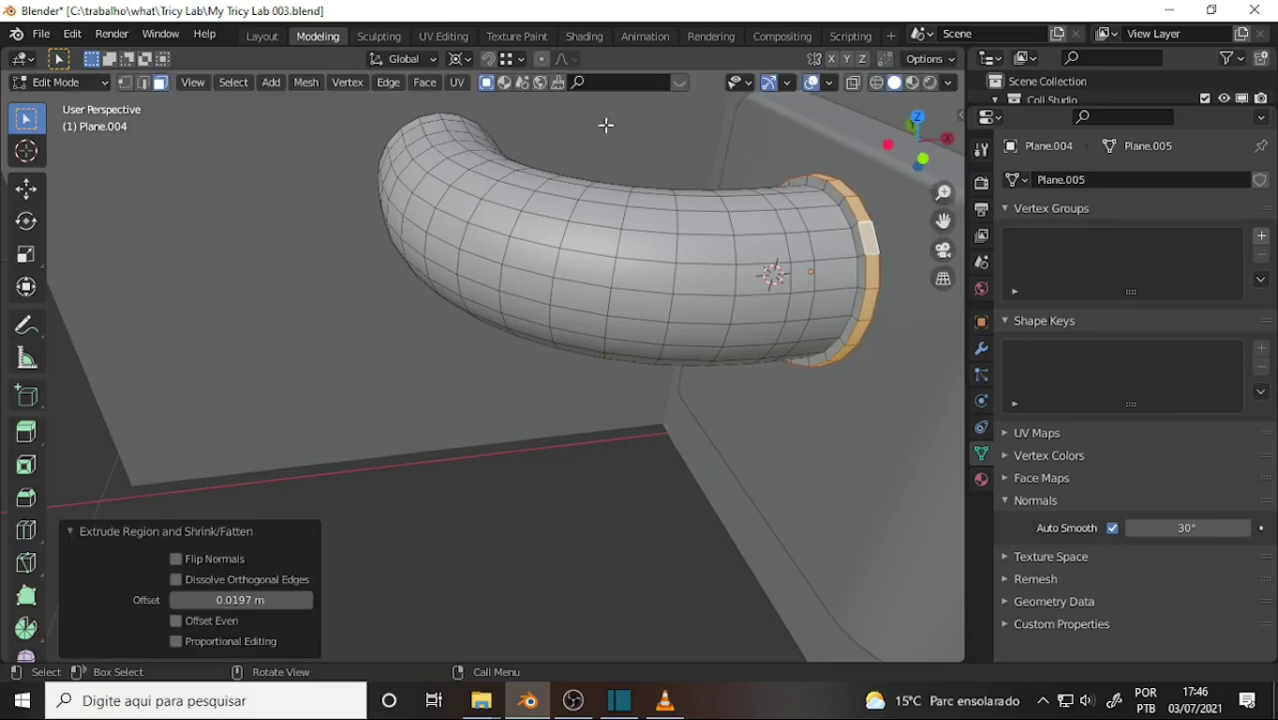
{"action": "mouse_move", "coordinate": [541, 170]}
{"action": "middle_mouse_down"}
{"action": "mouse_move", "coordinate": [408, 154]}
{"action": "mouse_move", "coordinate": [339, 128]}
{"action": "mouse_move", "coordinate": [442, 154]}
{"action": "mouse_move", "coordinate": [386, 153]}
{"action": "middle_mouse_up"}
- Delete the collar's rim face loop using X-ray so the pipe end stays open
{"action": "left_click", "coordinate": [853, 82]}
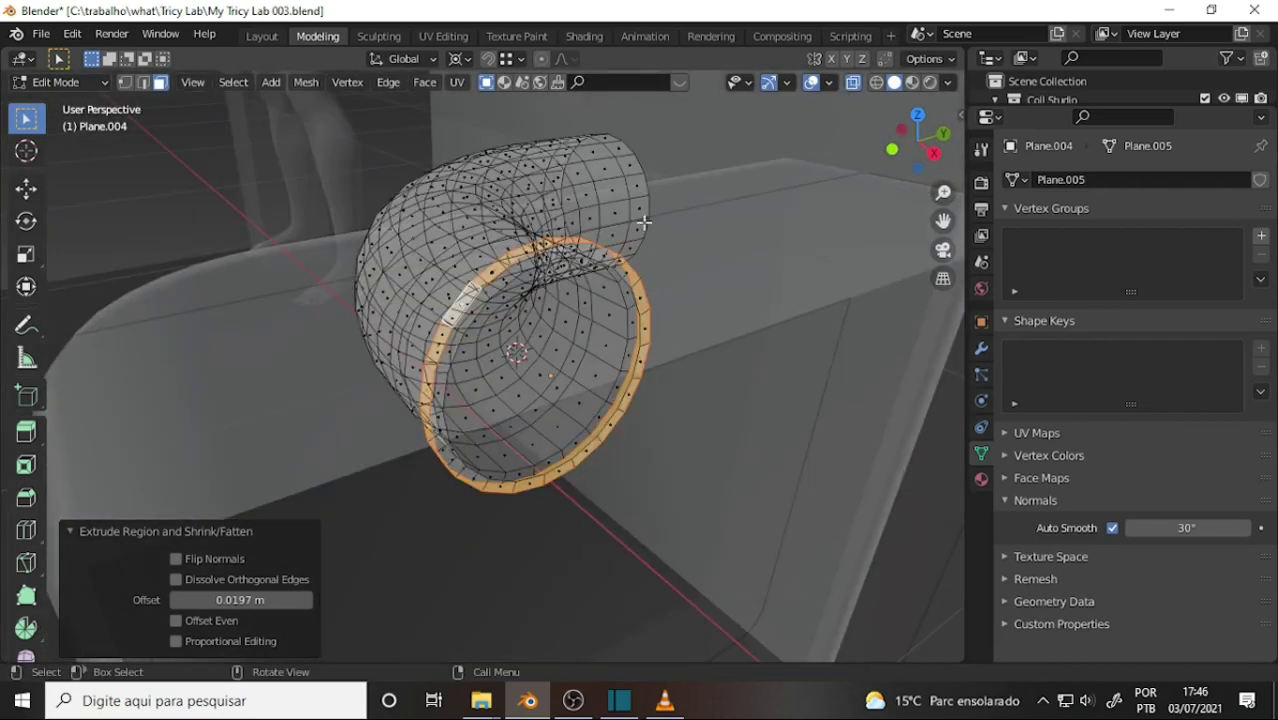
{"action": "scroll", "coordinate": [622, 241], "scroll_direction": "up", "scroll_amount": 4}
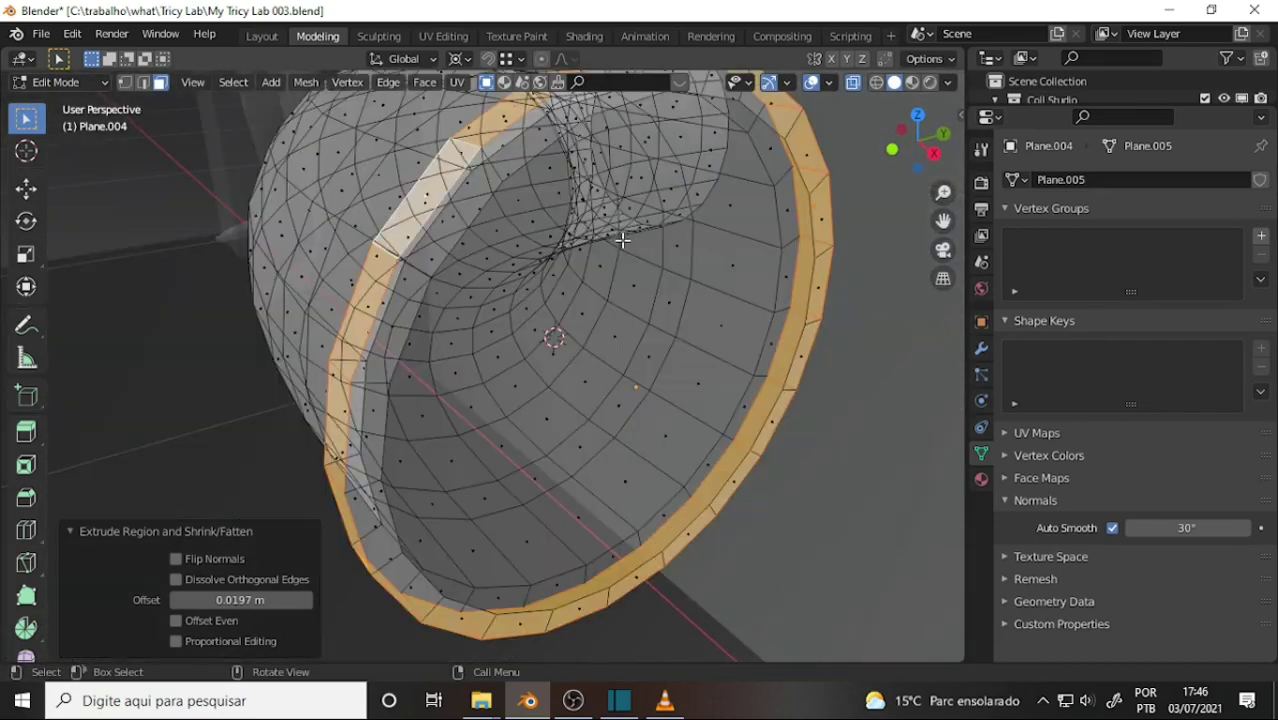
{"action": "left_click", "coordinate": [812, 318]}
{"action": "key", "text": "alt+a"}
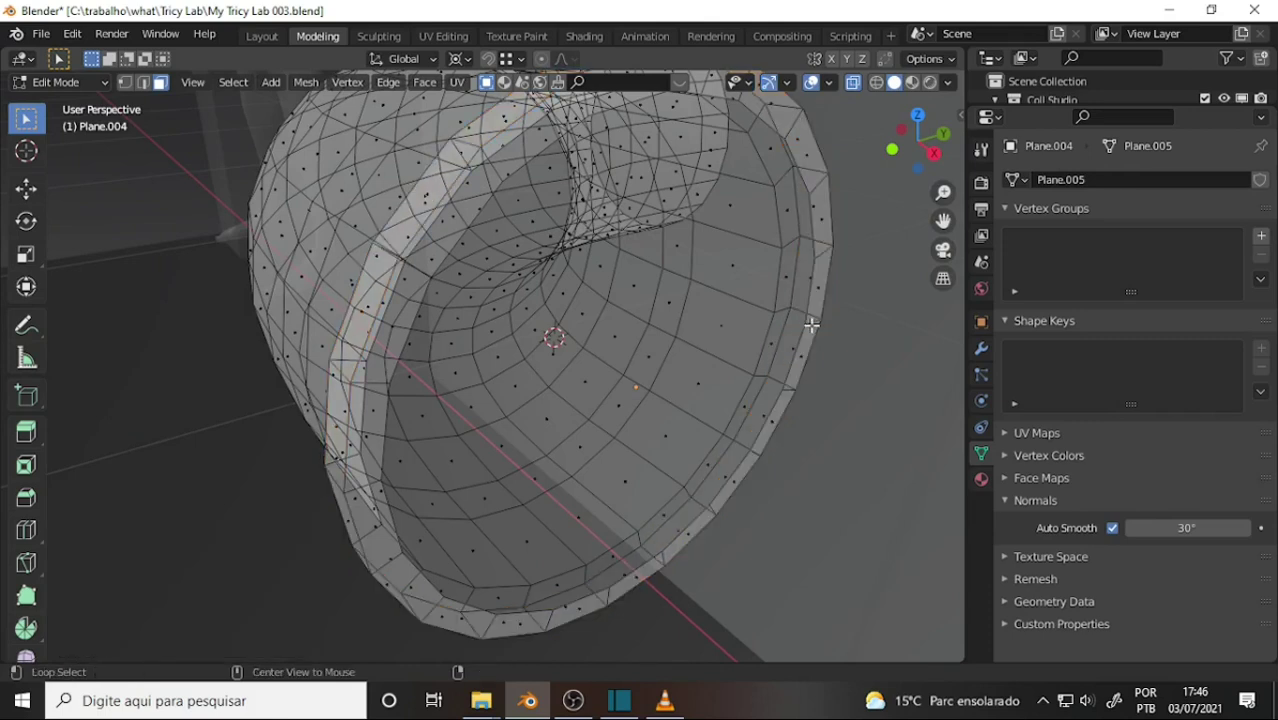
{"action": "left_click", "coordinate": [812, 321], "text": "alt"}
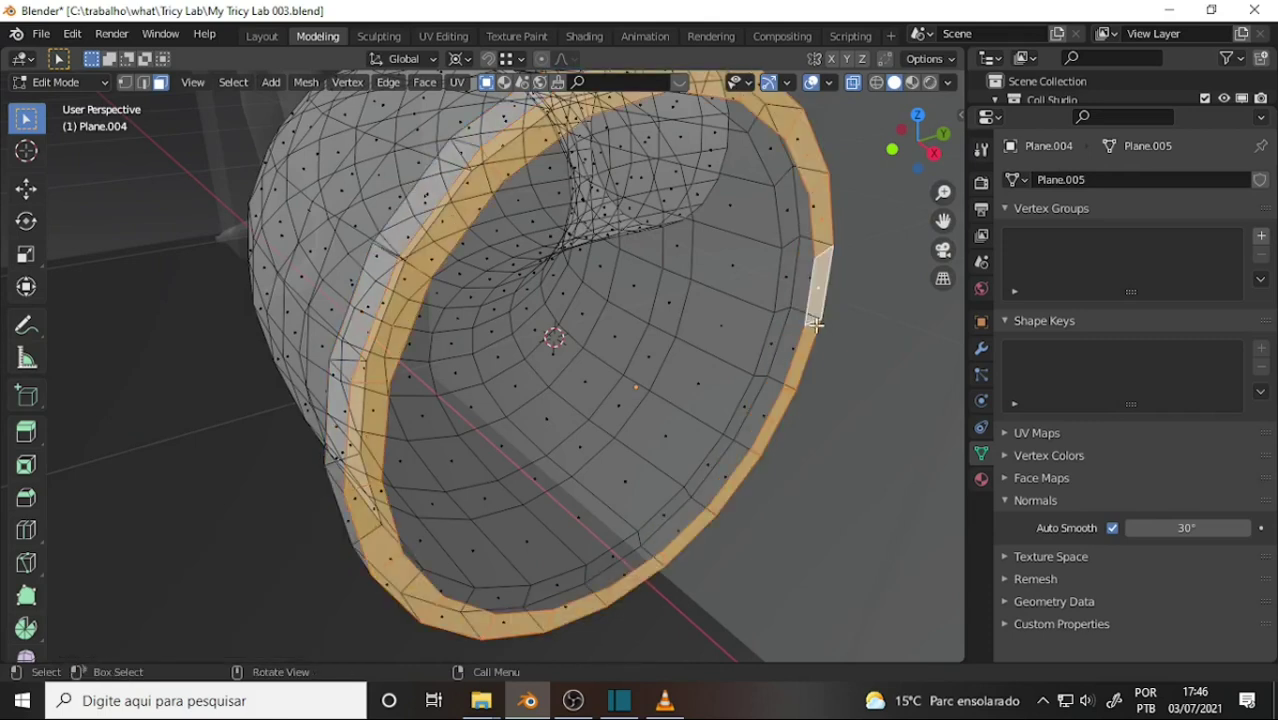
{"action": "key", "text": "x"}
{"action": "left_click", "coordinate": [808, 330]}
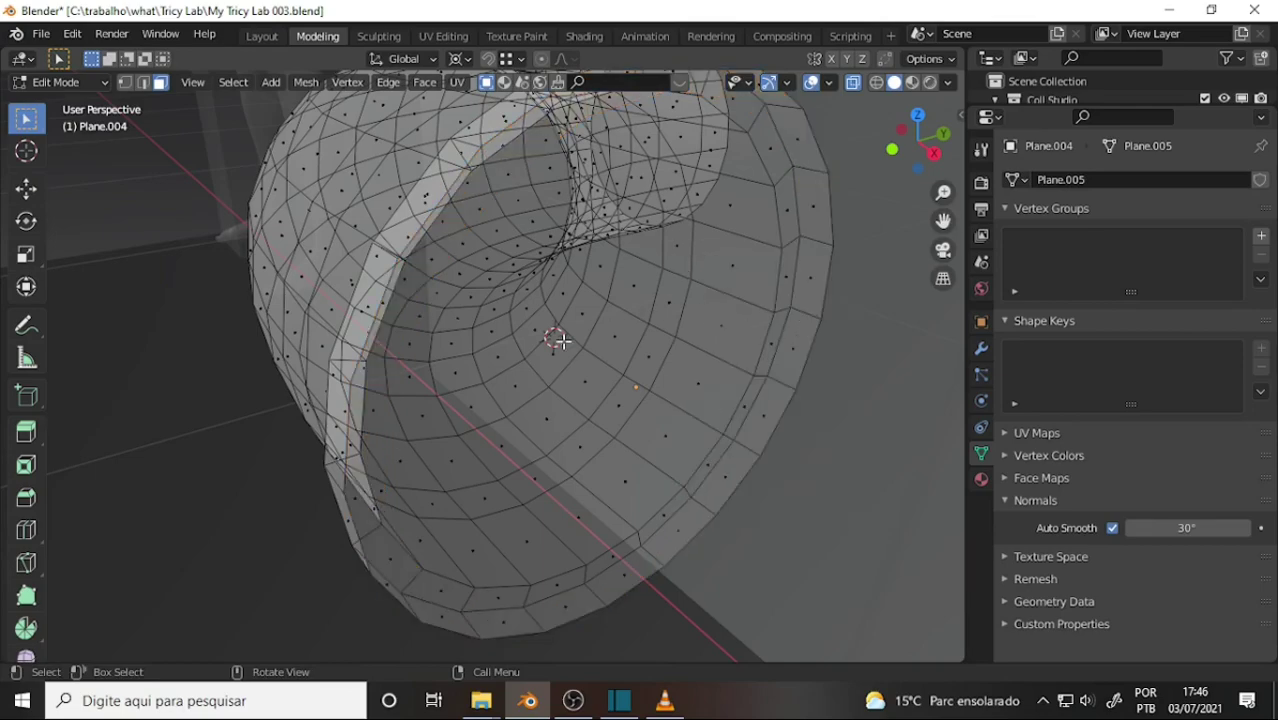
{"action": "mouse_move", "coordinate": [451, 318]}
{"action": "middle_mouse_down"}
{"action": "mouse_move", "coordinate": [685, 337]}
{"action": "mouse_move", "coordinate": [773, 274]}
{"action": "mouse_move", "coordinate": [710, 302]}
{"action": "mouse_move", "coordinate": [828, 174]}
{"action": "middle_mouse_up"}
{"action": "left_click", "coordinate": [853, 83]}
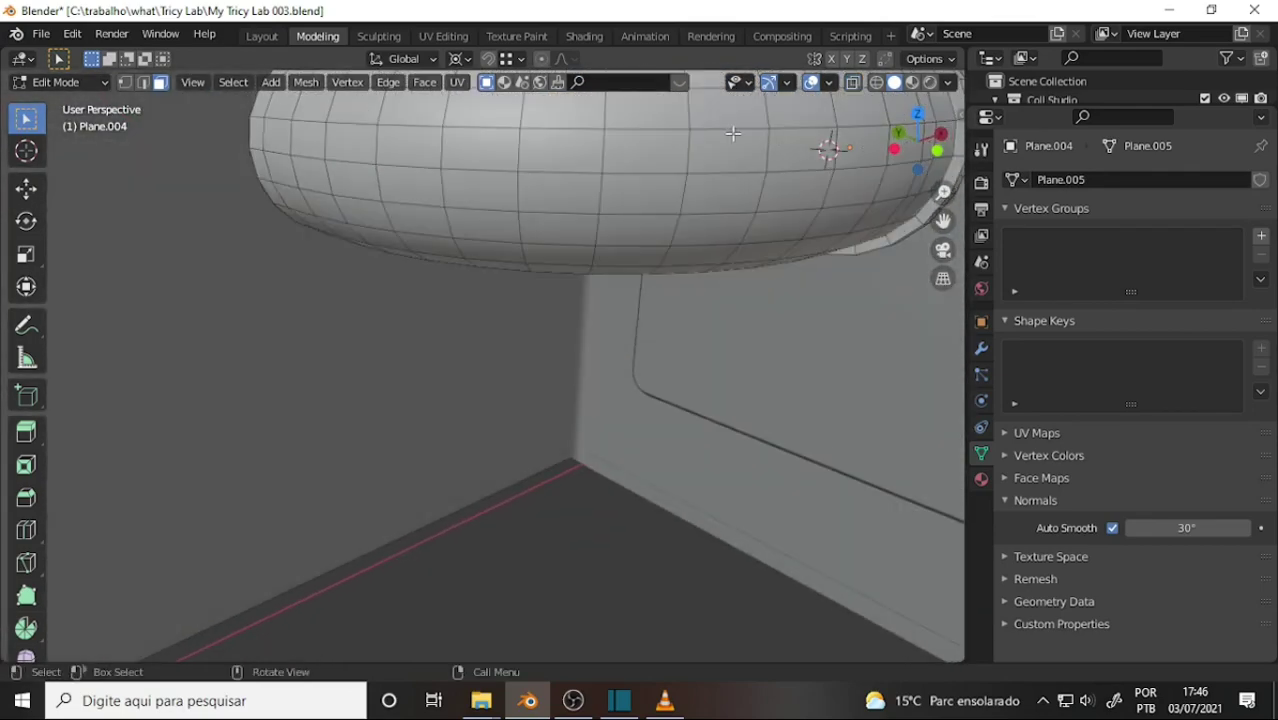
- Orbit, pan and zoom to see the whole curved tube against the wall plate
{"action": "middle_click_drag", "start_coordinate": [732, 133], "coordinate": [736, 228]}
{"action": "scroll", "coordinate": [750, 216], "scroll_direction": "down", "scroll_amount": 3}
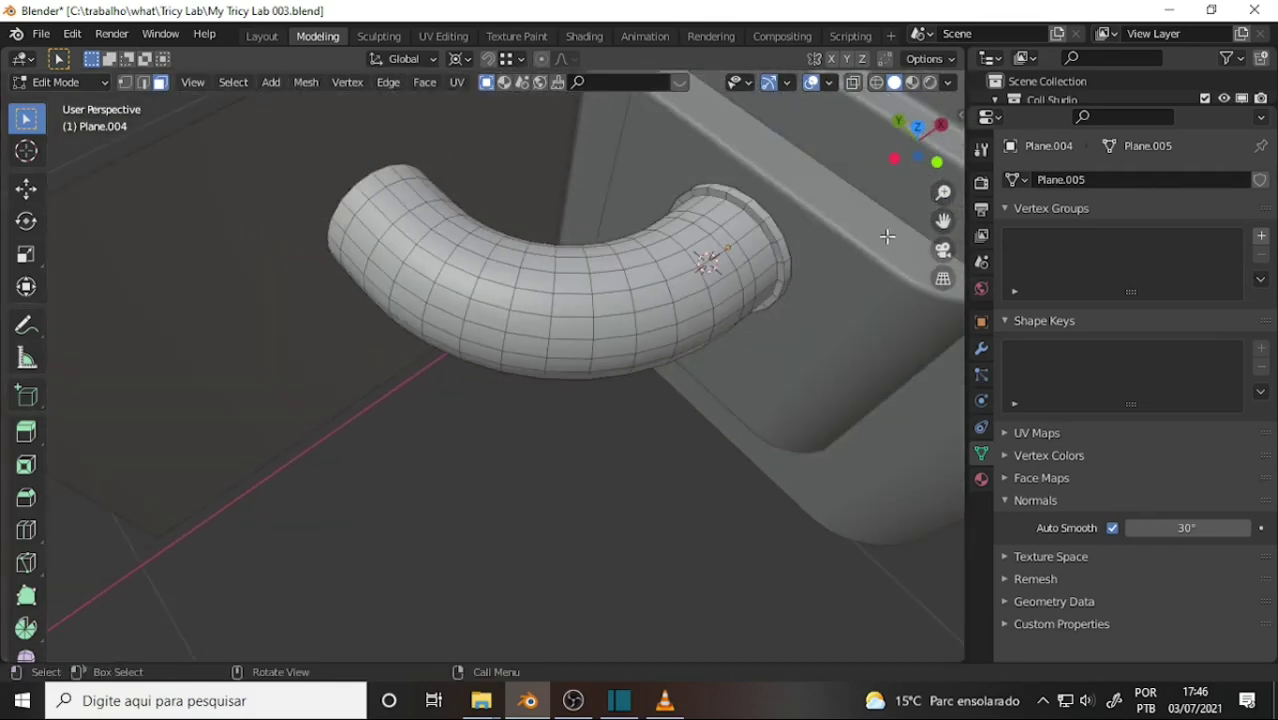
{"action": "left_click_drag", "start_coordinate": [943, 220], "coordinate": [838, 320]}
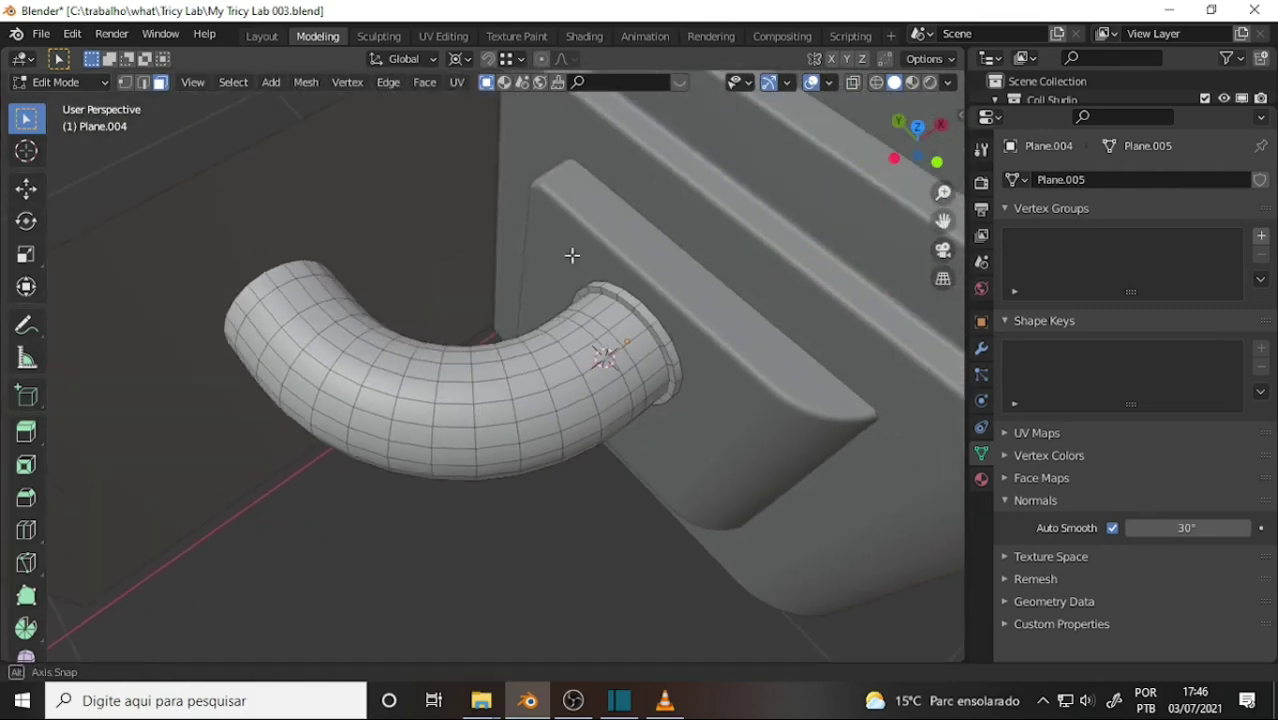
{"action": "mouse_move", "coordinate": [571, 256]}
{"action": "middle_mouse_down"}
{"action": "mouse_move", "coordinate": [813, 217]}
{"action": "mouse_move", "coordinate": [567, 232]}
{"action": "mouse_move", "coordinate": [577, 228]}
{"action": "middle_mouse_up"}
{"action": "scroll", "coordinate": [681, 229], "scroll_direction": "up", "scroll_amount": 4}
{"action": "scroll", "coordinate": [663, 230], "scroll_direction": "down", "scroll_amount": 3}
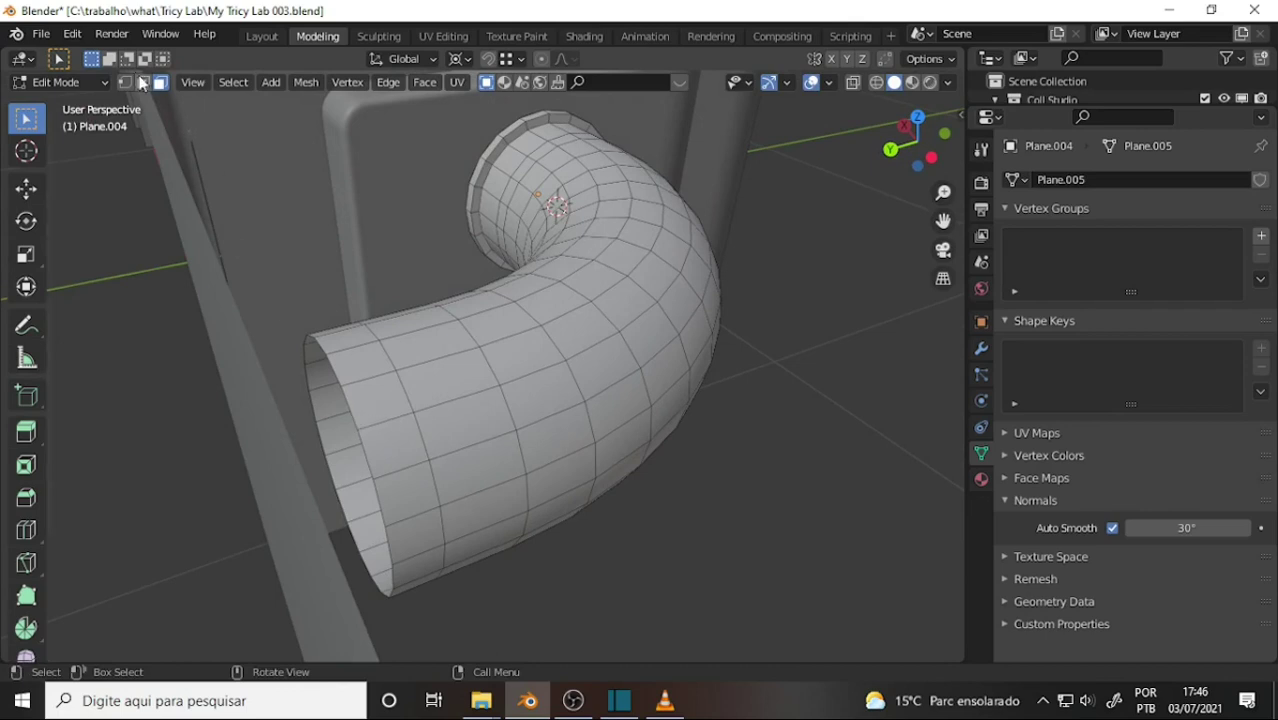
- Extrude the tube's open-end edge loop 0.048276 m along global Y
{"action": "left_click", "coordinate": [142, 83]}
{"action": "left_click", "coordinate": [365, 452], "text": "alt"}
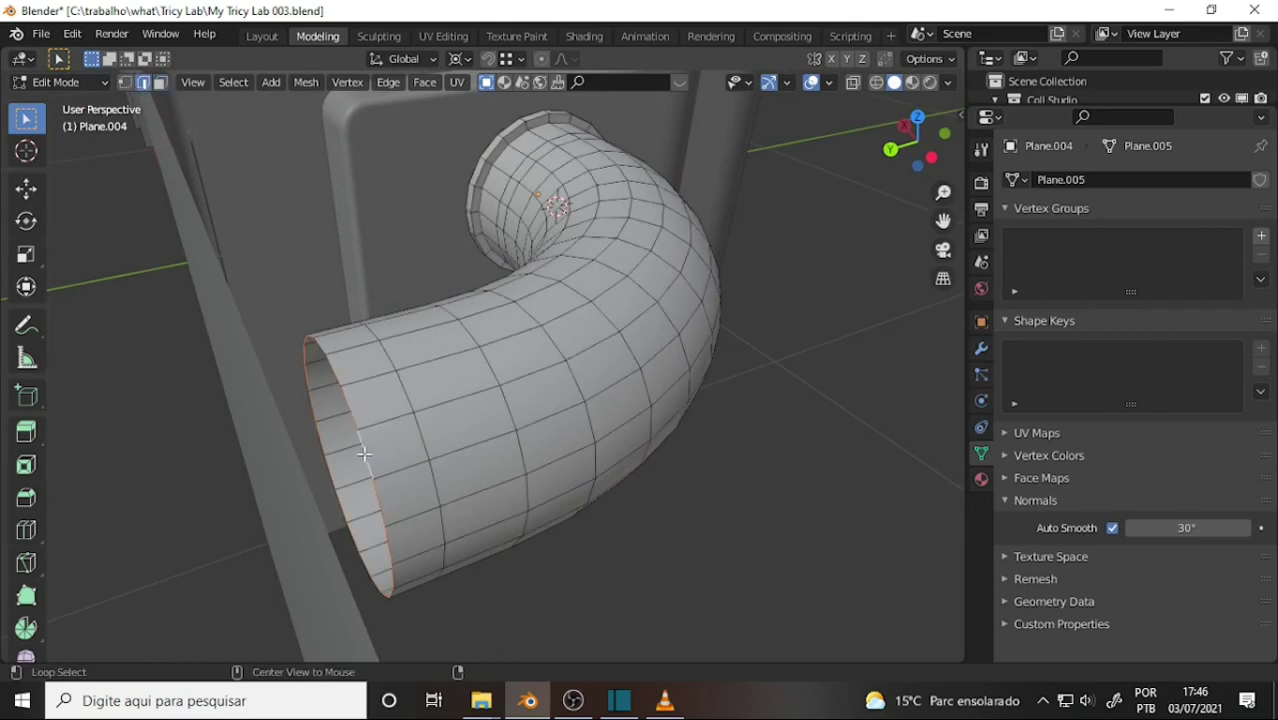
{"action": "key", "text": "g"}
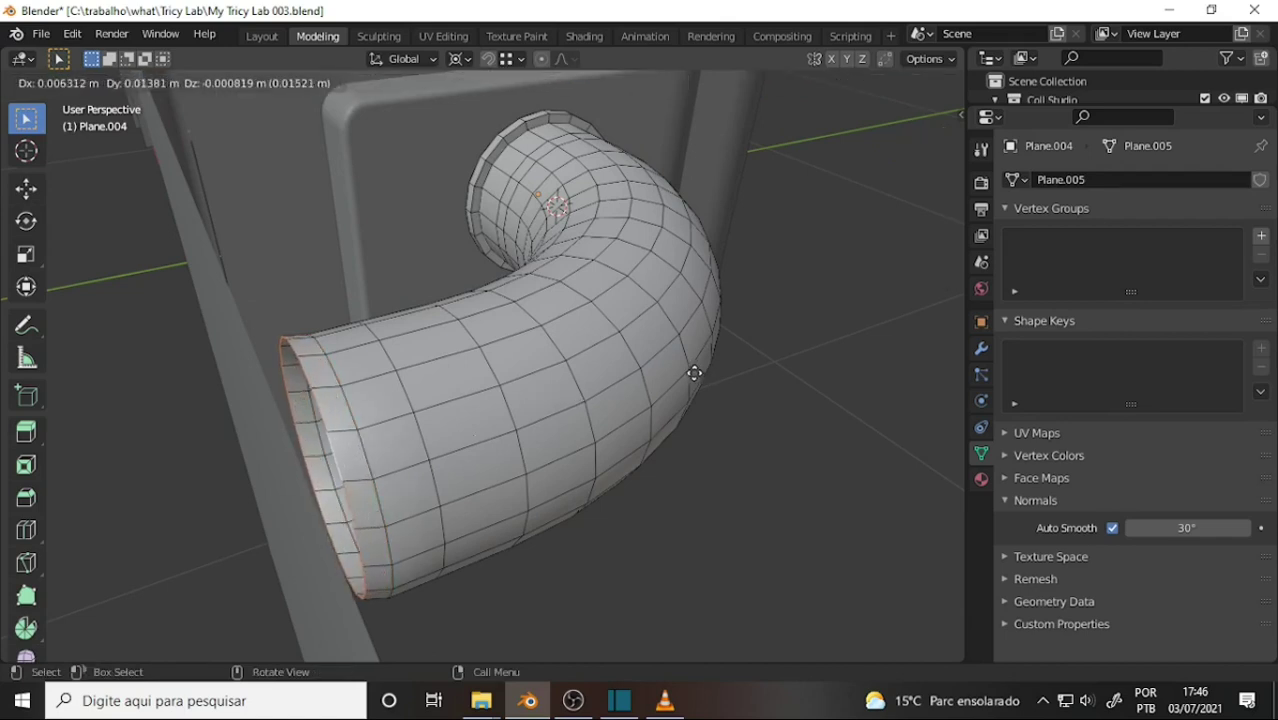
{"action": "key", "text": "x"}
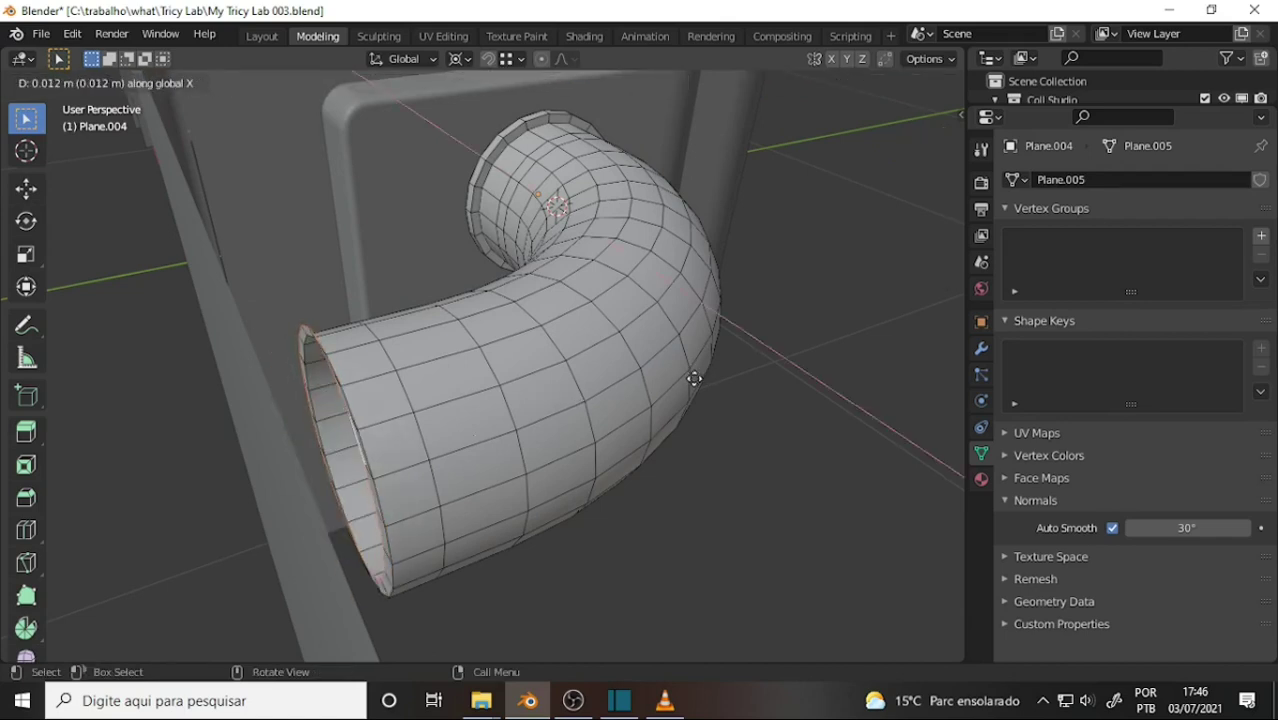
{"action": "key", "text": "y"}
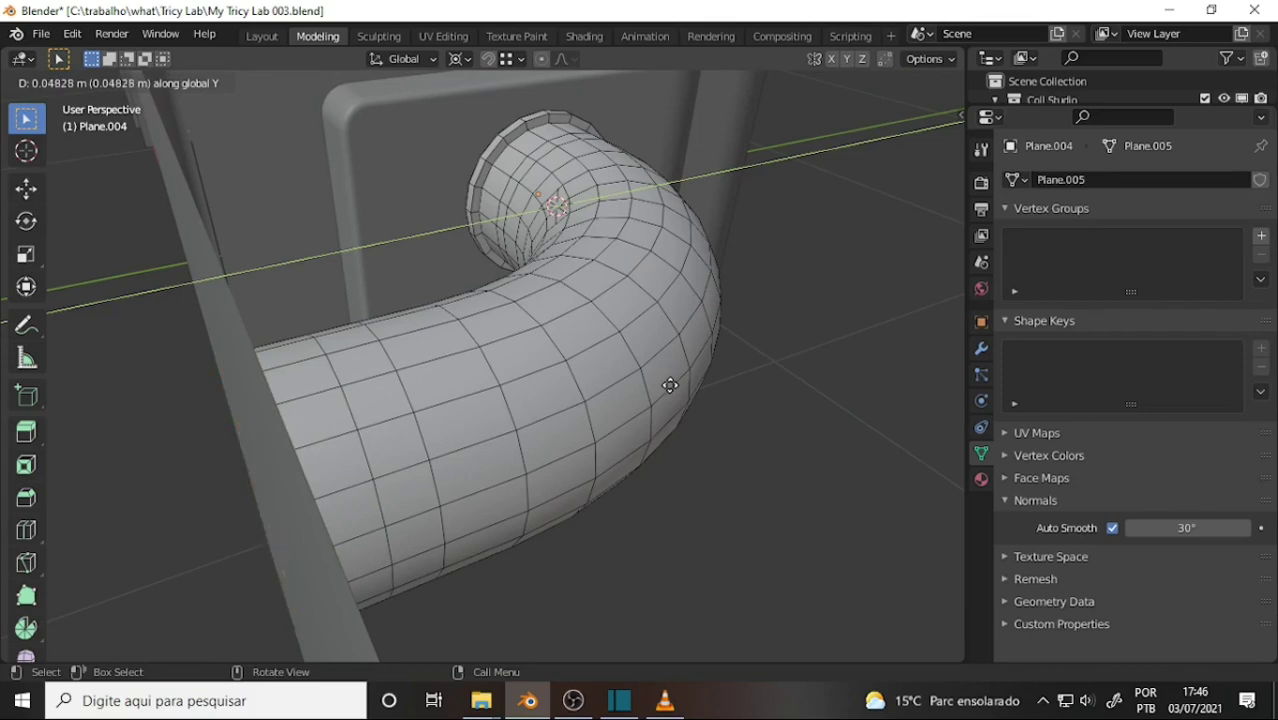
{"action": "left_click", "coordinate": [669, 385]}
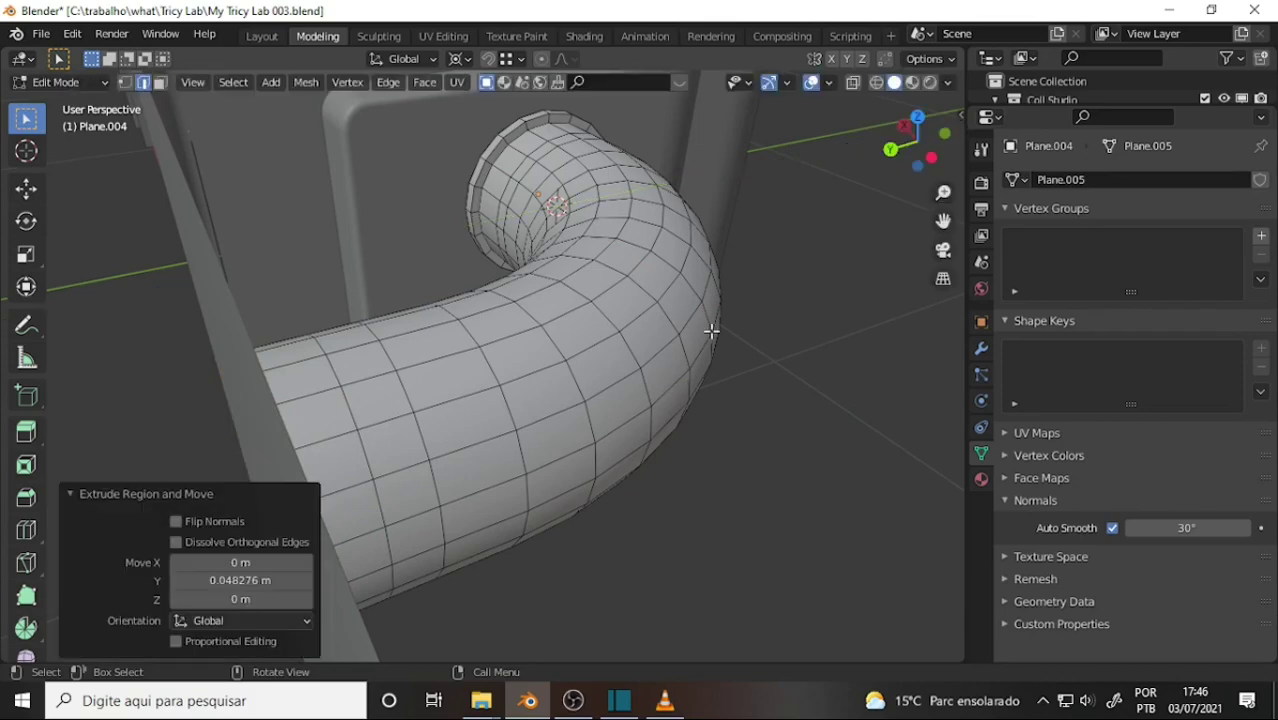
{"action": "middle_click_drag", "start_coordinate": [711, 331], "coordinate": [659, 314]}
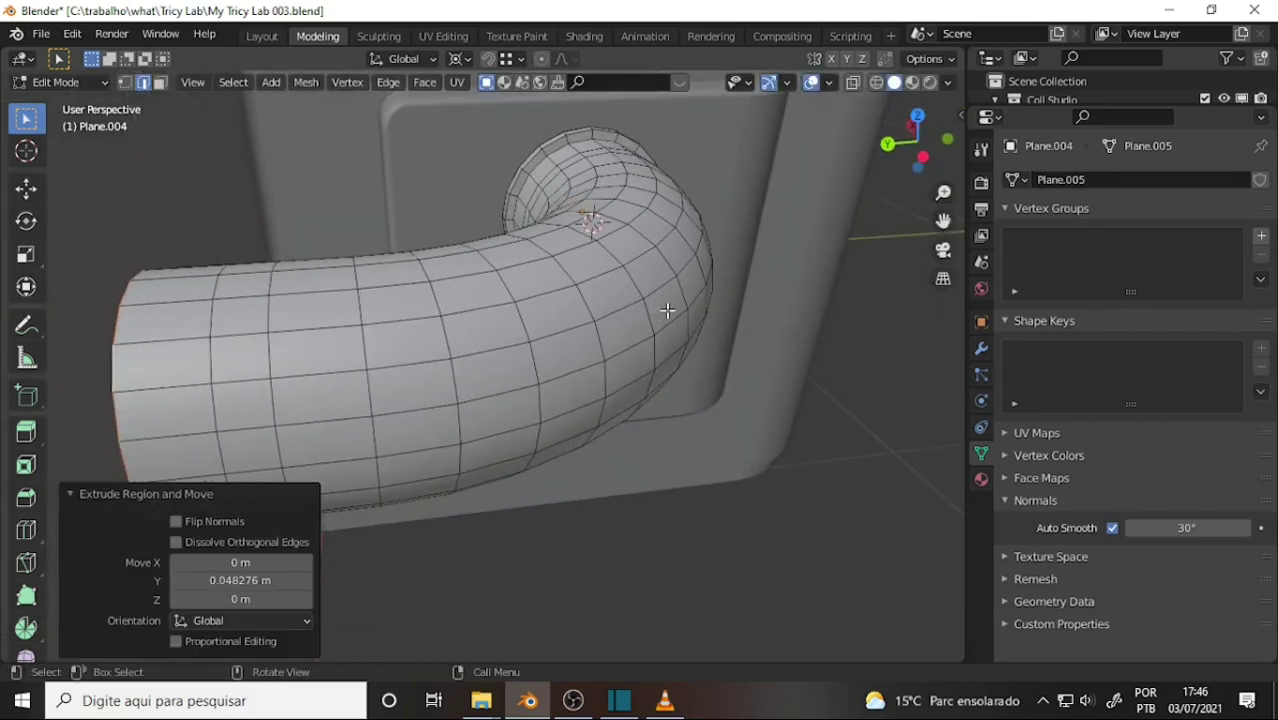
{"action": "left_click", "coordinate": [24, 535]}
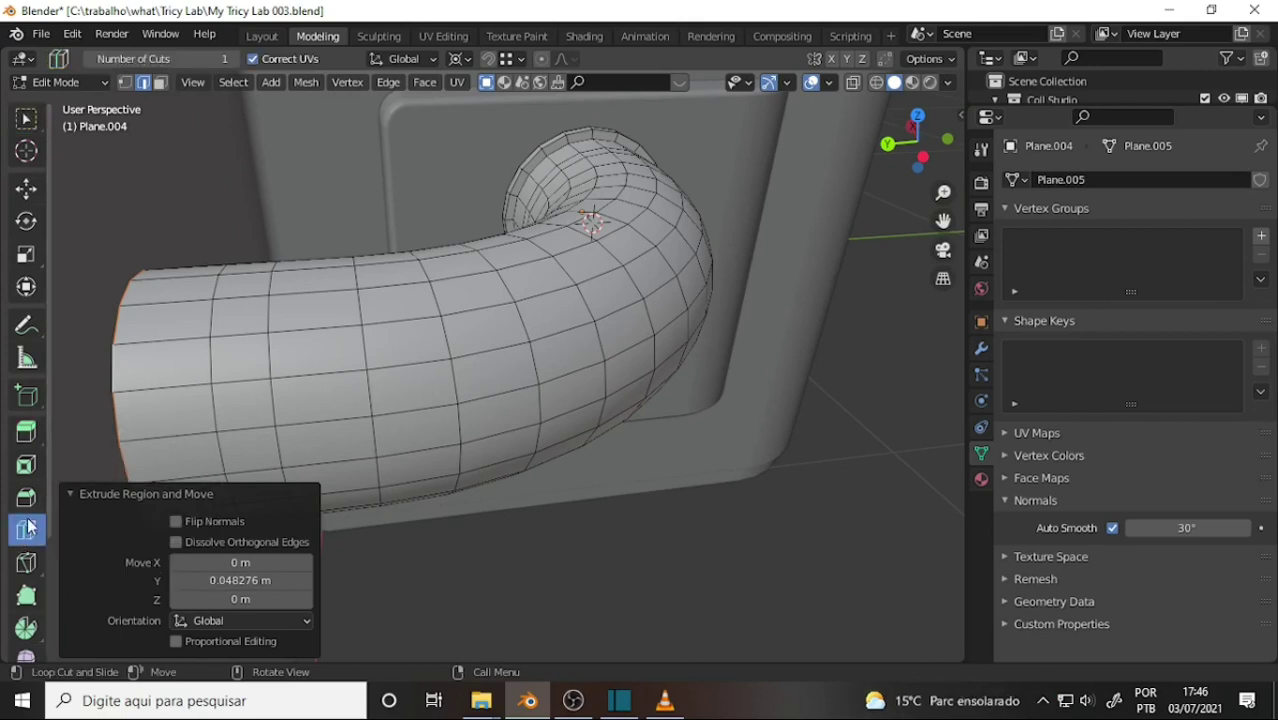
- Add a loop cut near the outer end and extrude that end's face ring along normals
{"action": "left_click", "coordinate": [190, 329]}
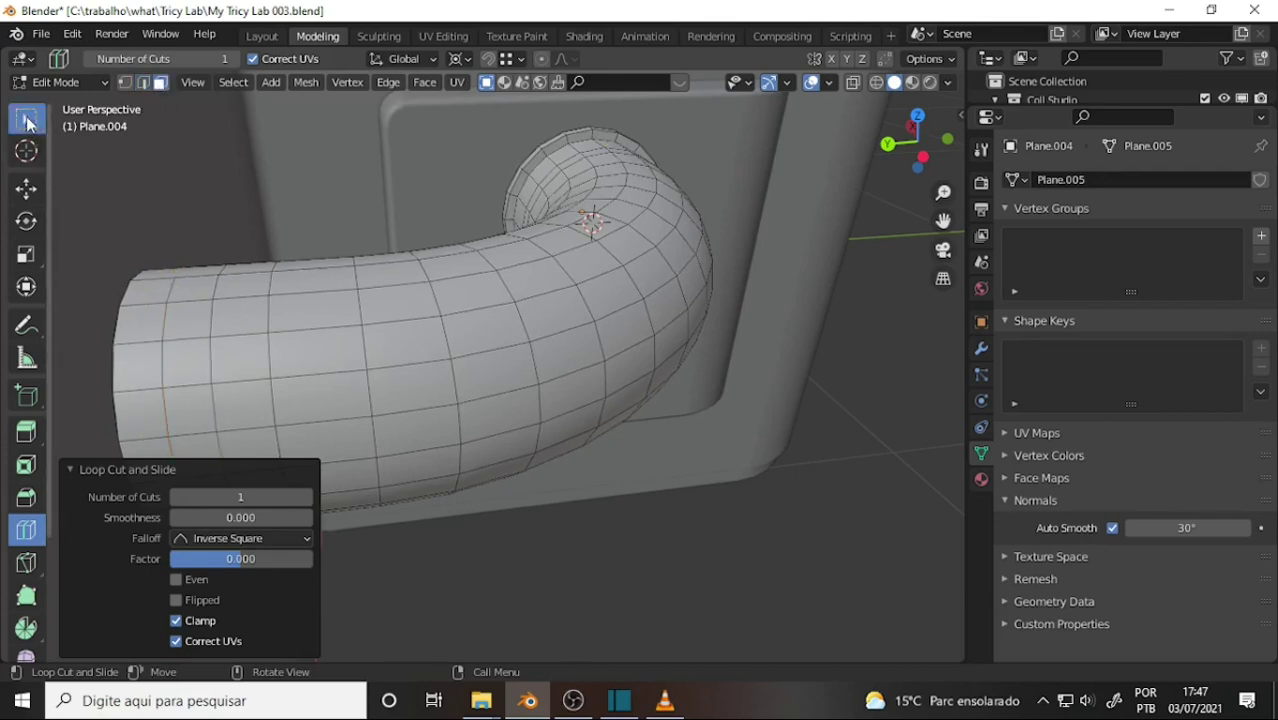
{"action": "left_click_drag", "start_coordinate": [27, 121], "coordinate": [28, 123]}
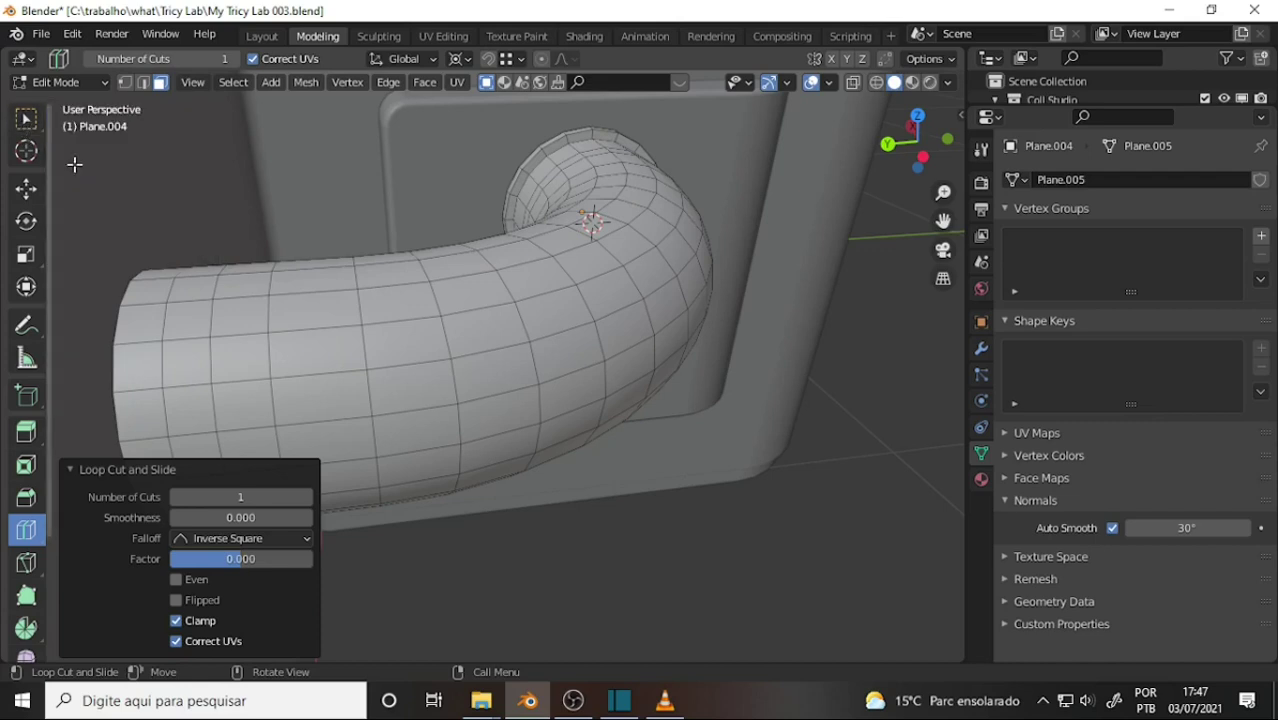
{"action": "left_click", "coordinate": [26, 119]}
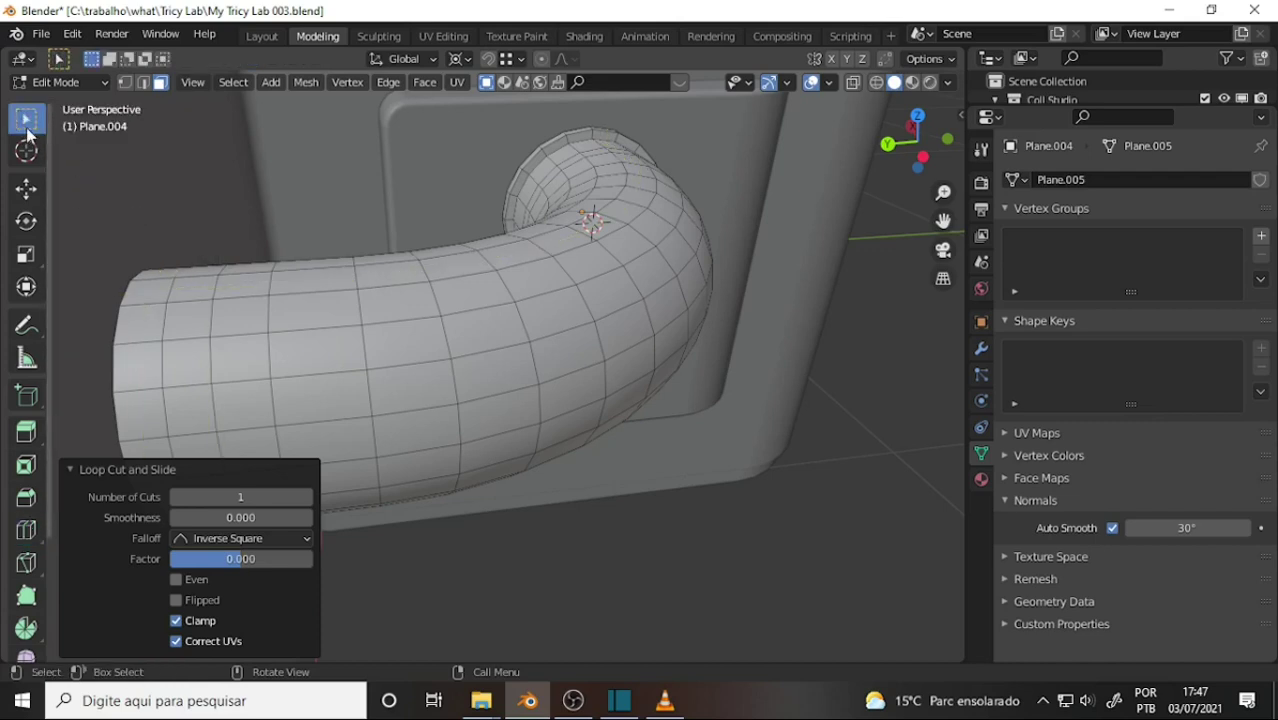
{"action": "left_click", "coordinate": [145, 307], "text": "alt"}
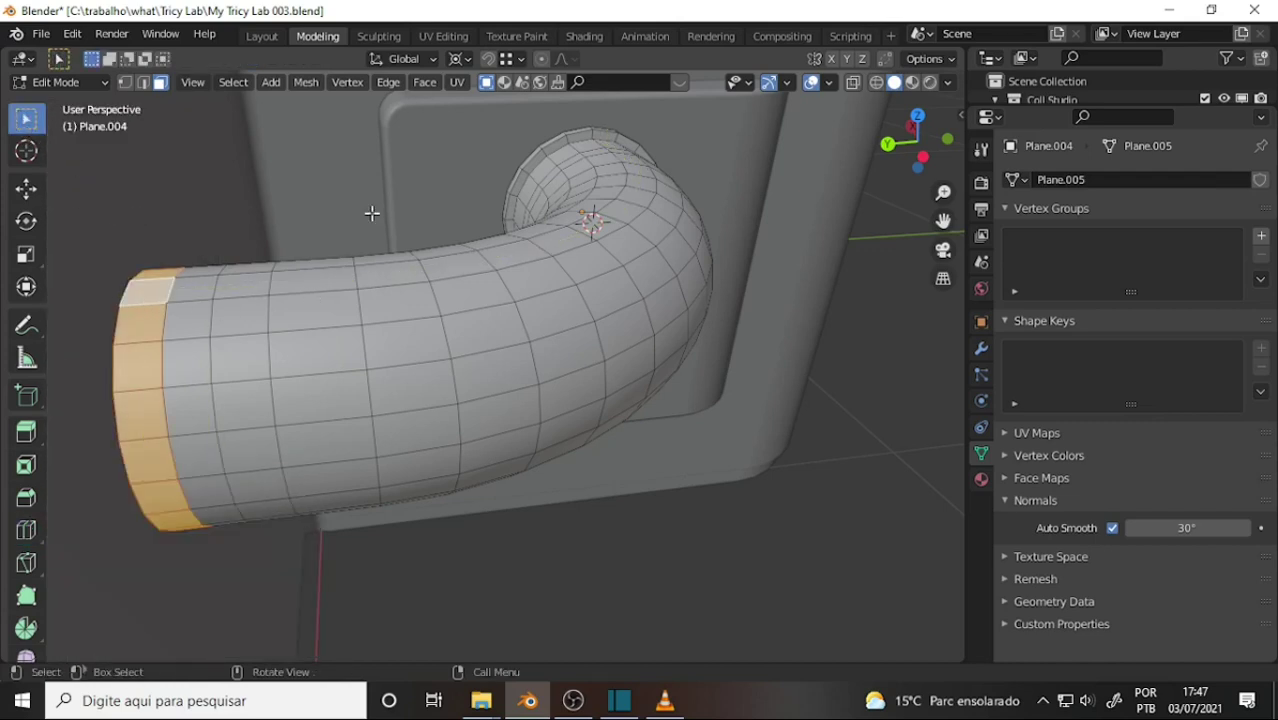
{"action": "left_click", "coordinate": [424, 82]}
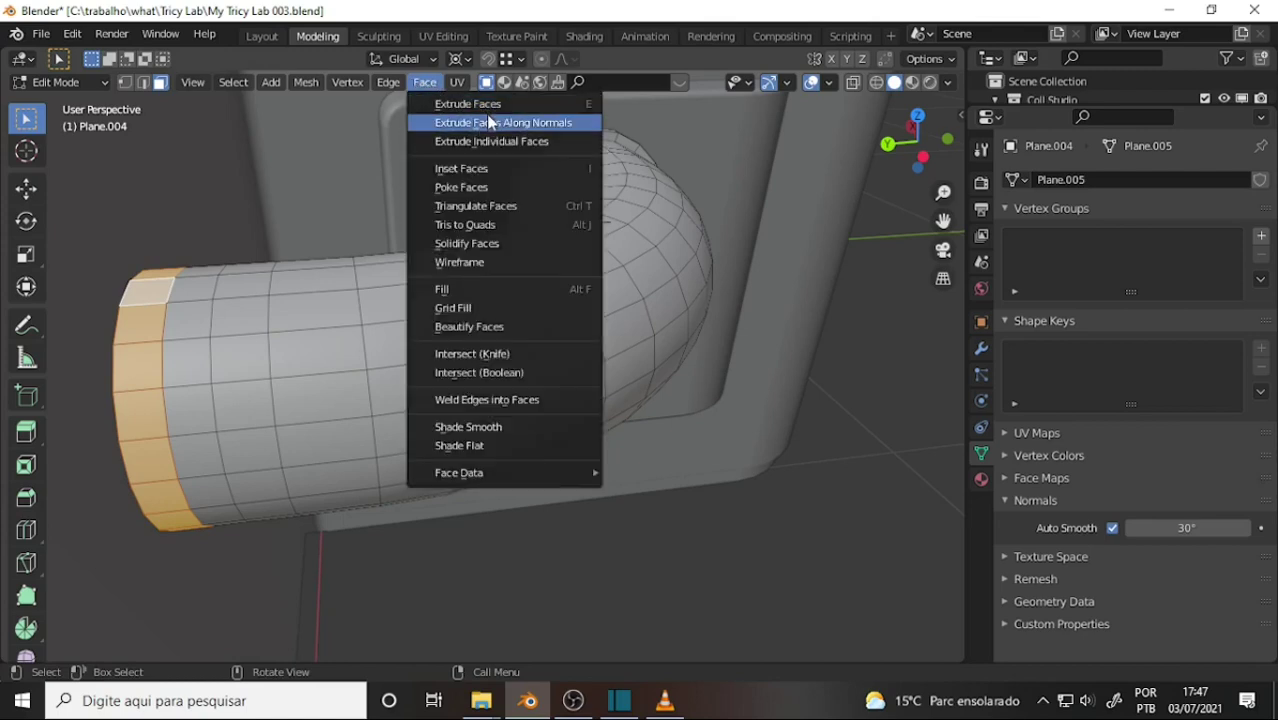
{"action": "left_click", "coordinate": [490, 123]}
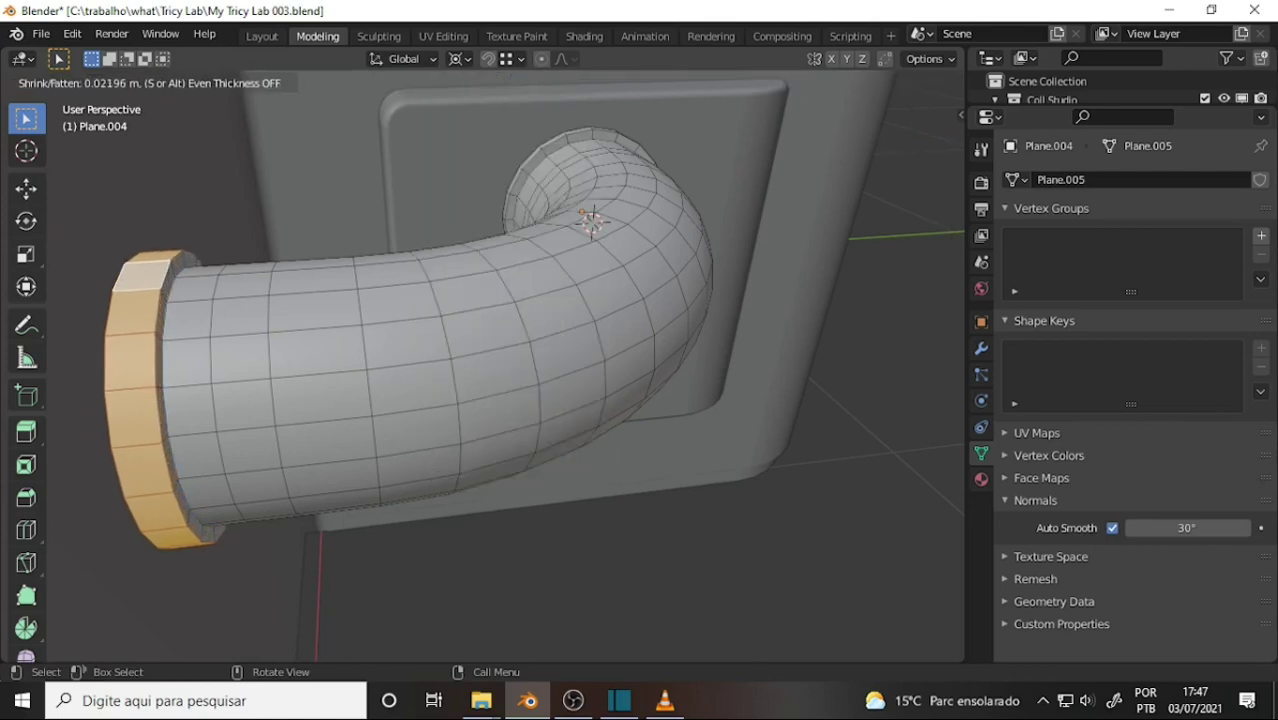
{"action": "key", "text": "Return"}
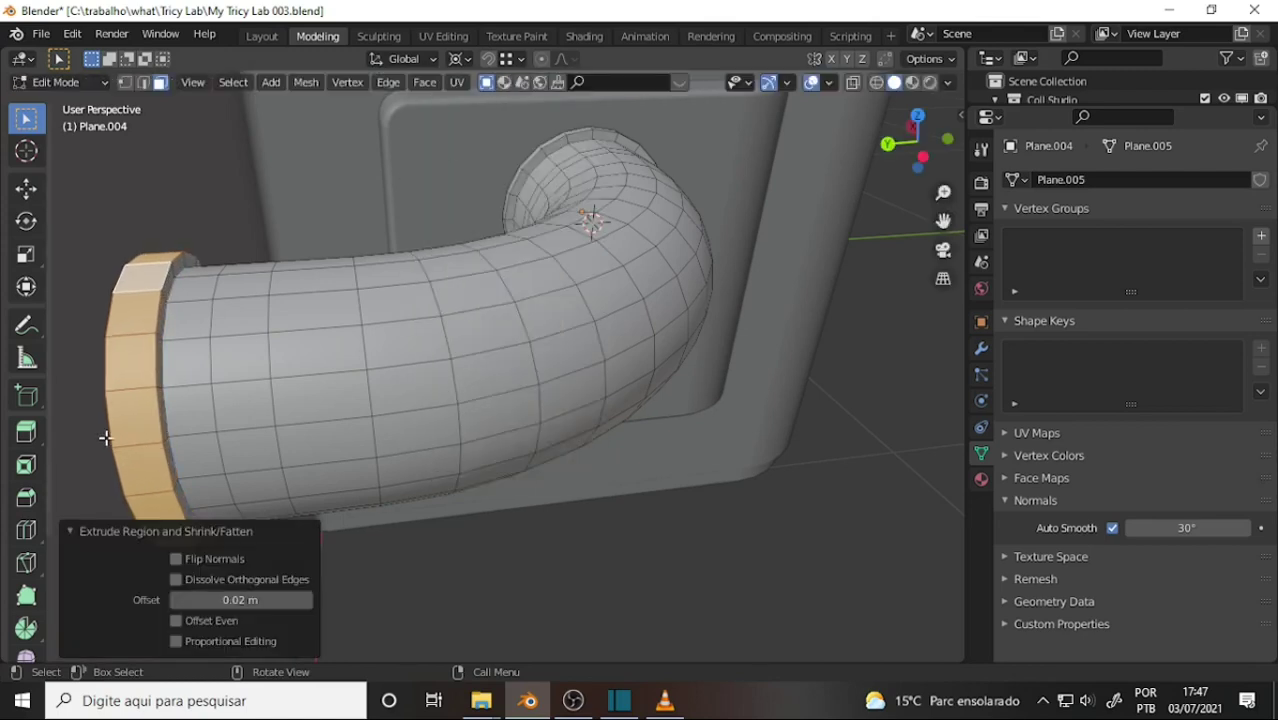
- Add a loop cut beside the collar and extrude the rim face ring along normals by 0.026 m
{"action": "left_click", "coordinate": [24, 533]}
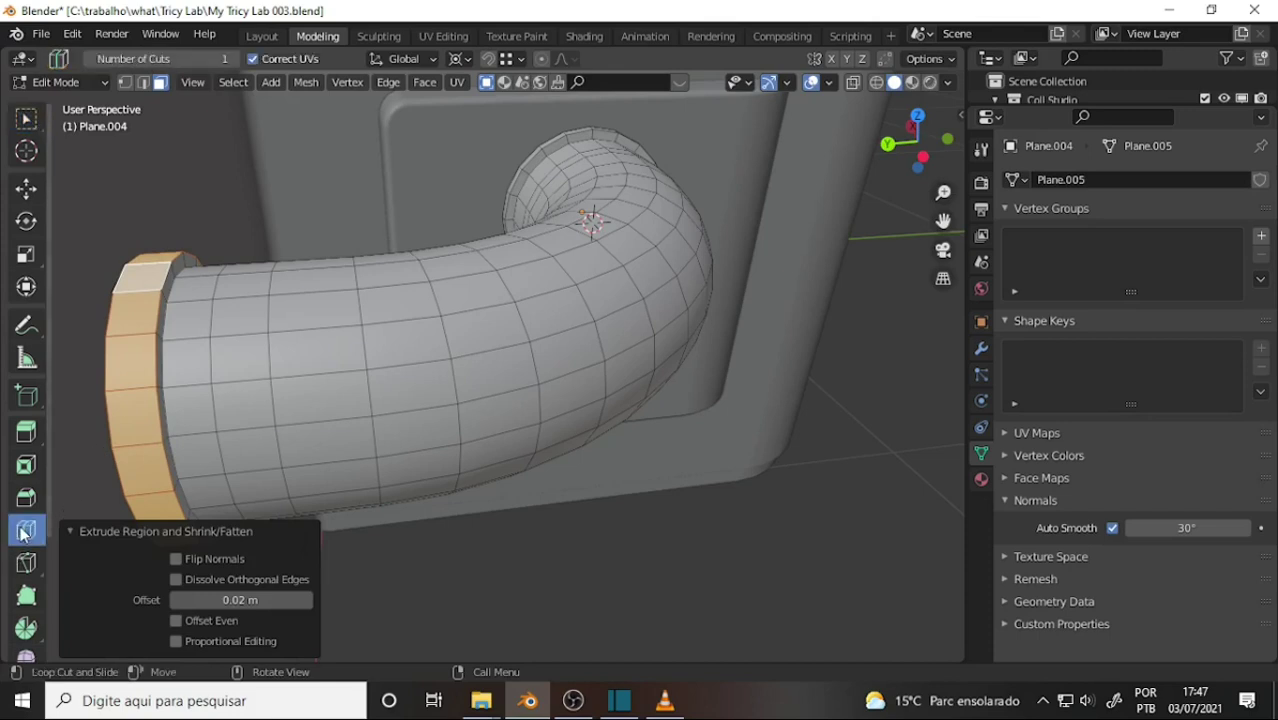
{"action": "left_click", "coordinate": [146, 336]}
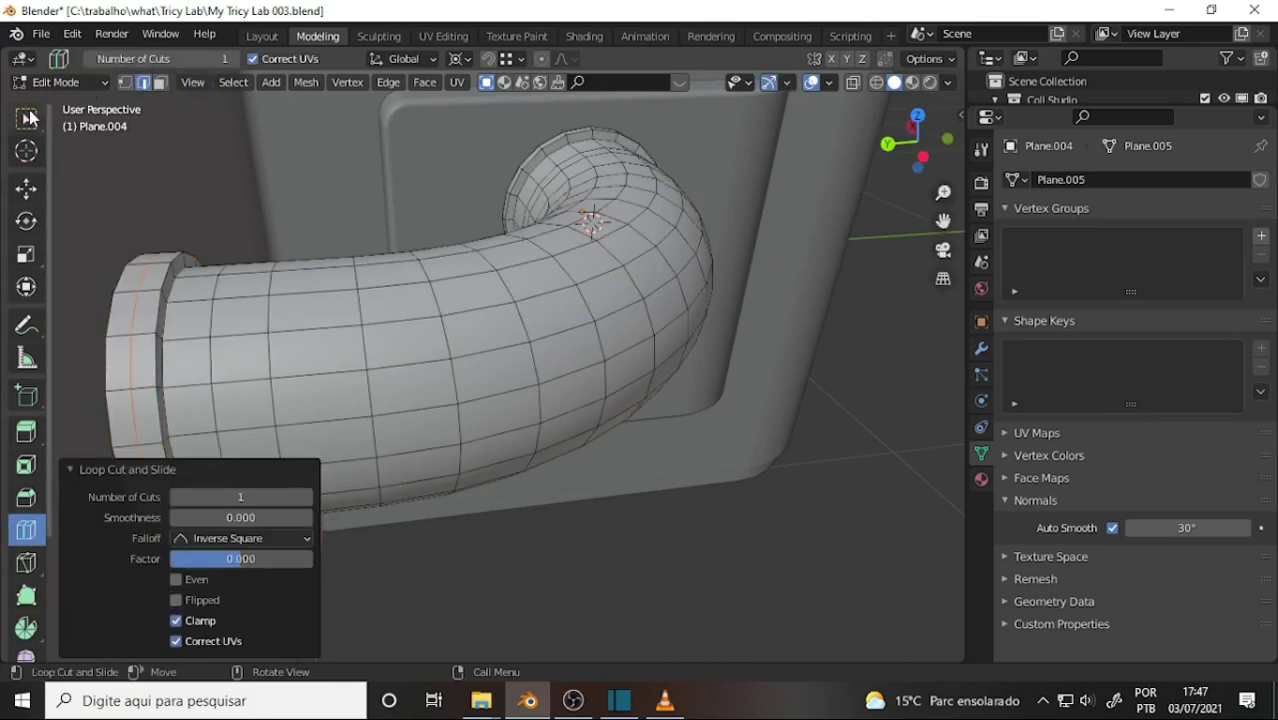
{"action": "left_click", "coordinate": [26, 118]}
{"action": "left_click", "coordinate": [160, 82]}
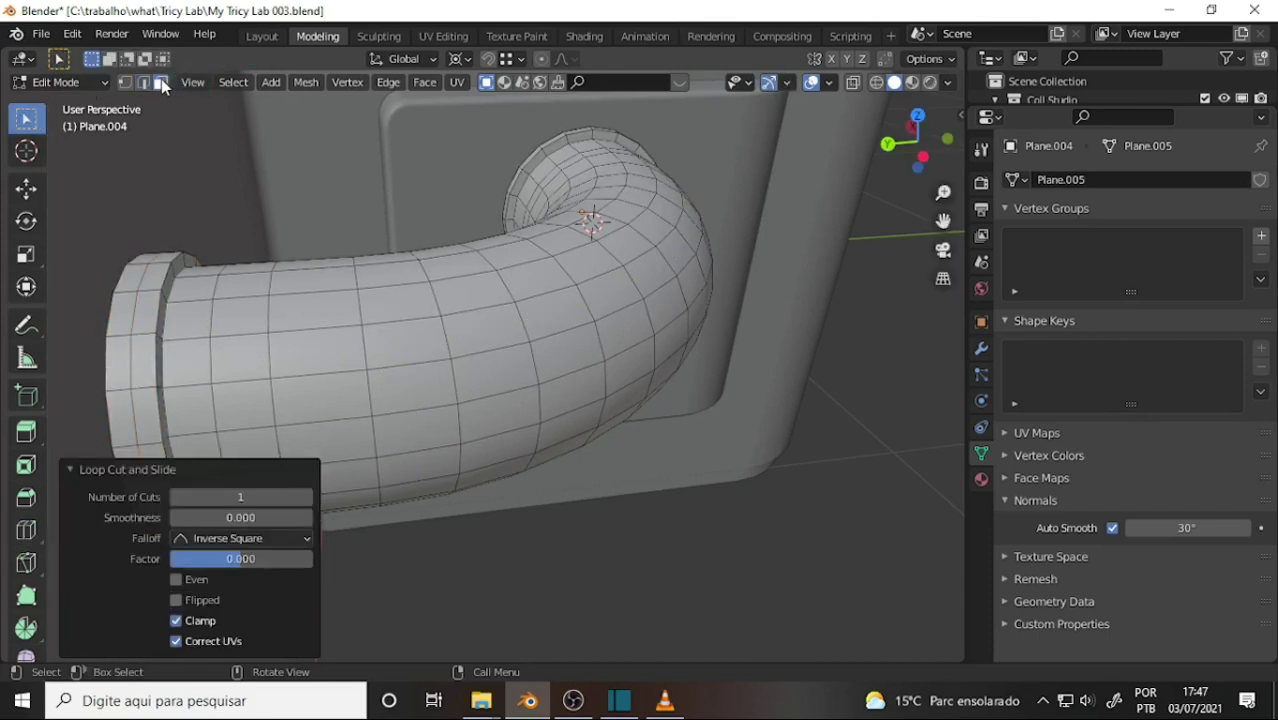
{"action": "left_click", "coordinate": [116, 322]}
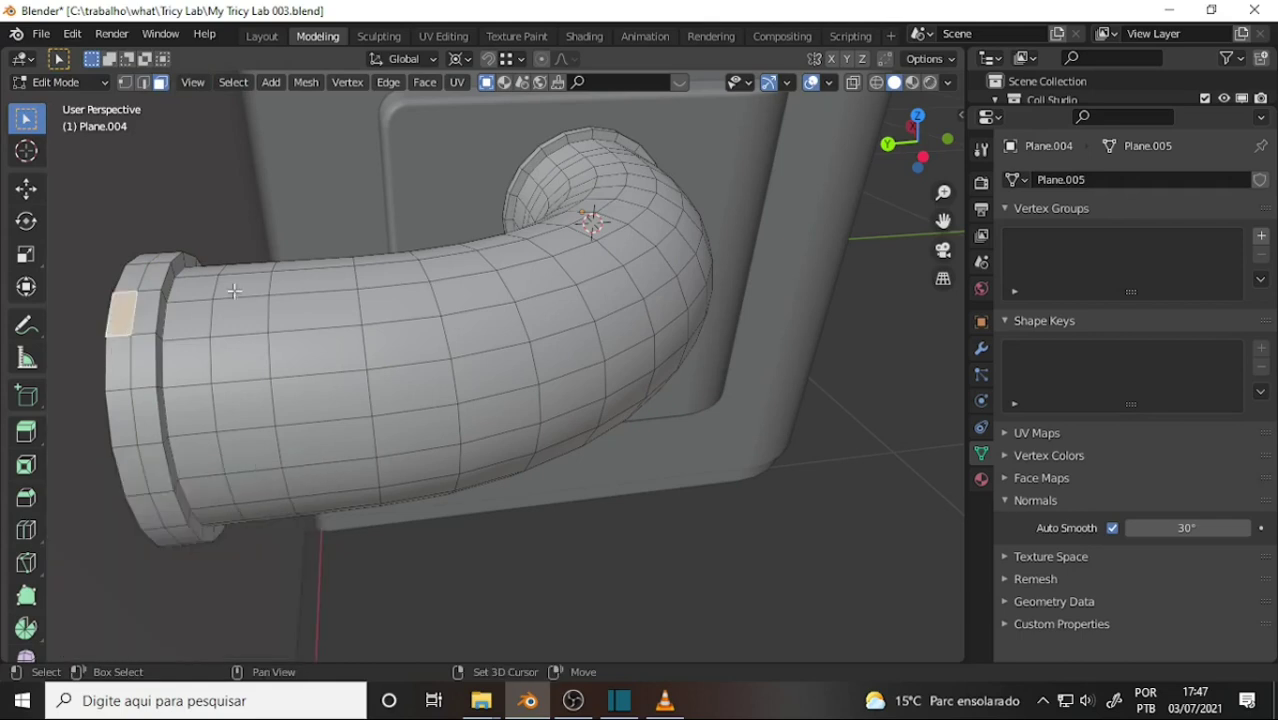
{"action": "left_click", "coordinate": [118, 345], "text": "alt"}
{"action": "left_click", "coordinate": [424, 82]}
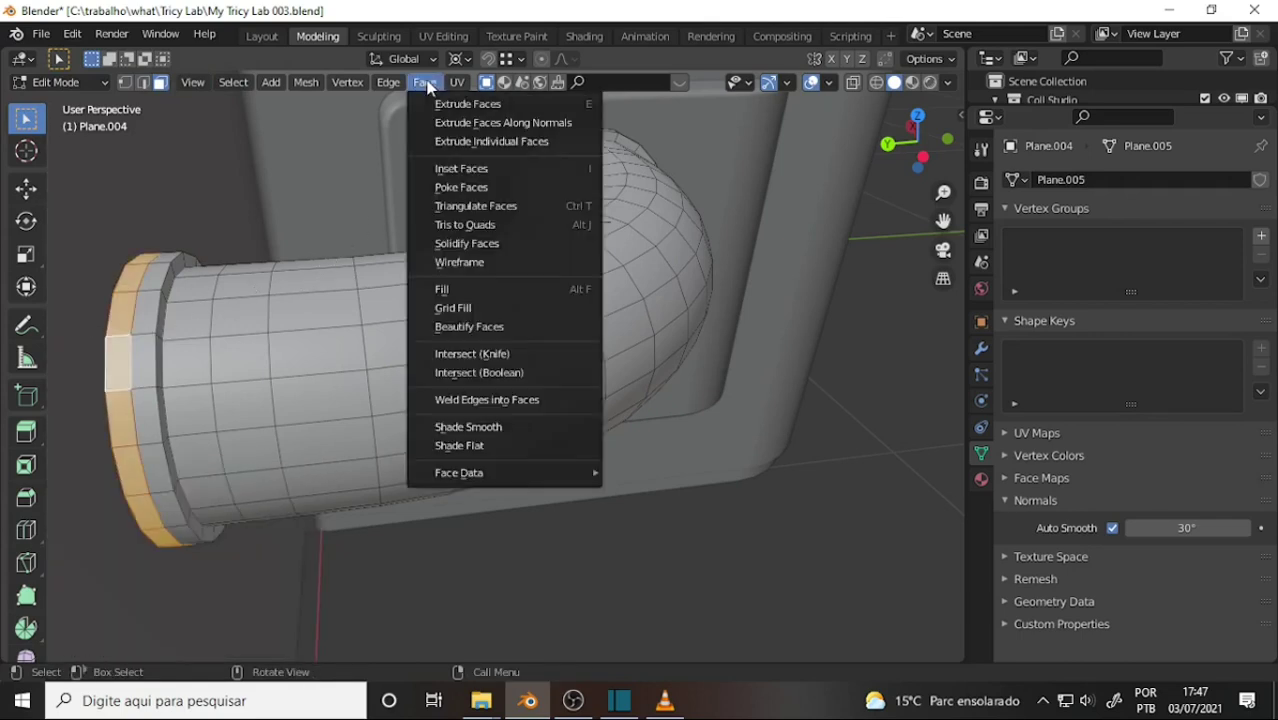
{"action": "left_click", "coordinate": [499, 122]}
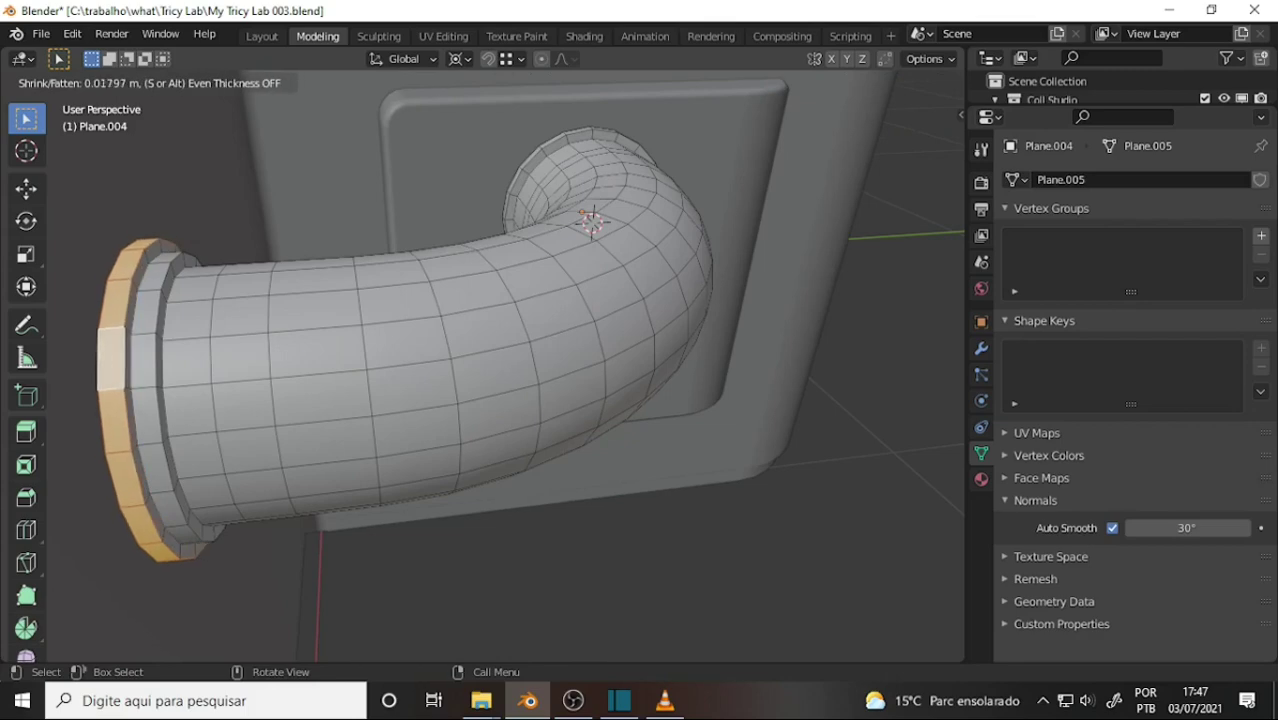
{"action": "left_click", "coordinate": [502, 118]}
- Reorient the view and select the flange rim edge loop in edge mode
{"action": "mouse_move", "coordinate": [563, 213]}
{"action": "middle_mouse_down"}
{"action": "mouse_move", "coordinate": [642, 308]}
{"action": "mouse_move", "coordinate": [590, 317]}
{"action": "mouse_move", "coordinate": [608, 331]}
{"action": "mouse_move", "coordinate": [435, 224]}
{"action": "mouse_move", "coordinate": [605, 229]}
{"action": "mouse_move", "coordinate": [476, 202]}
{"action": "middle_mouse_up"}
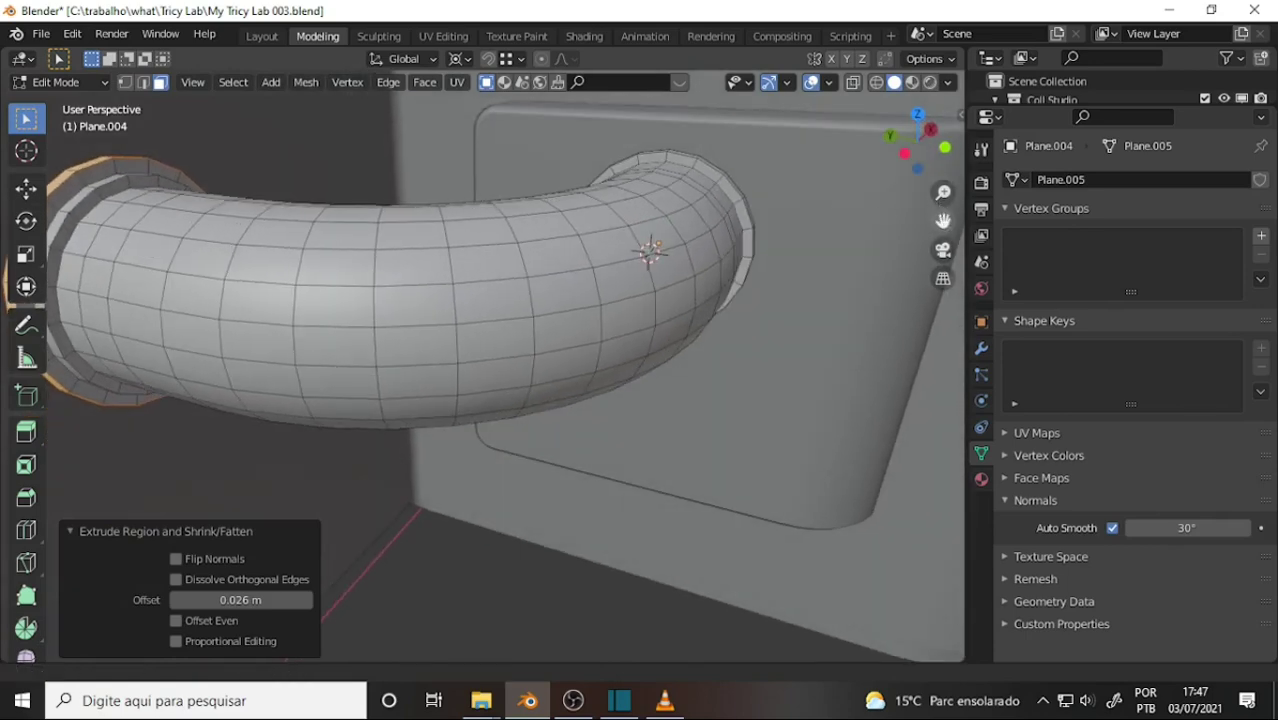
{"action": "left_click_drag", "start_coordinate": [942, 218], "coordinate": [497, 270]}
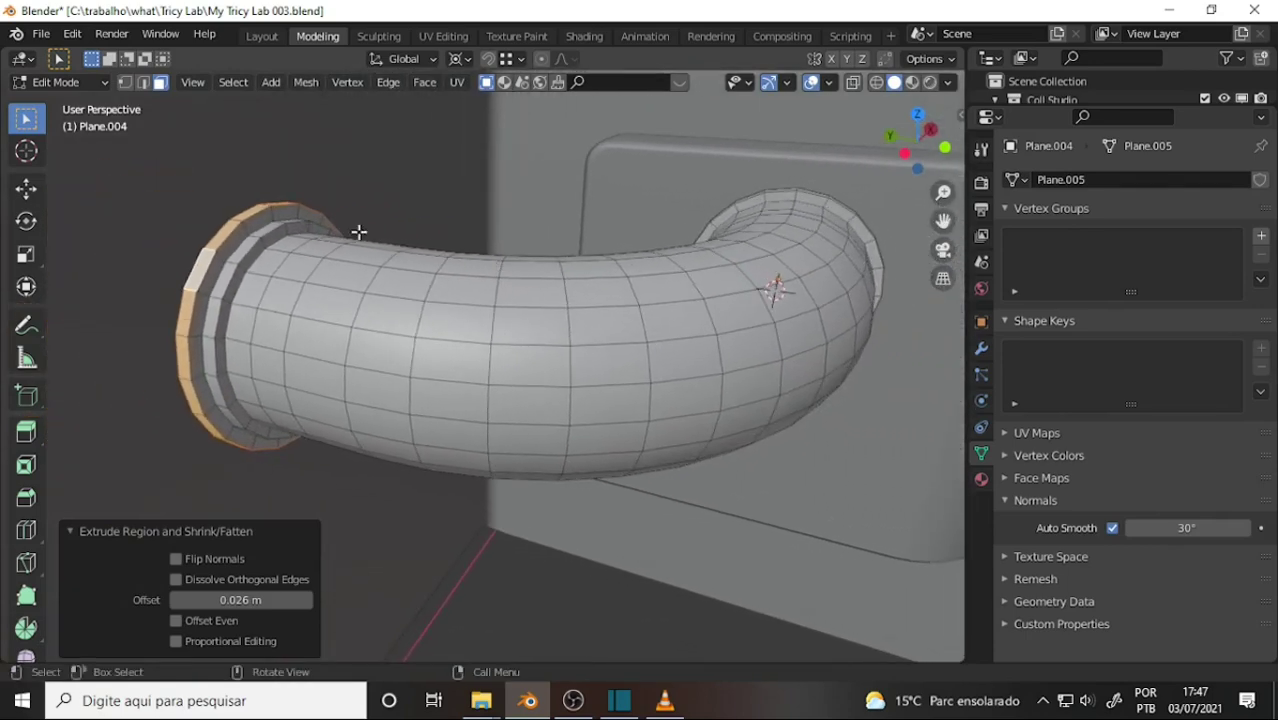
{"action": "left_click", "coordinate": [144, 83]}
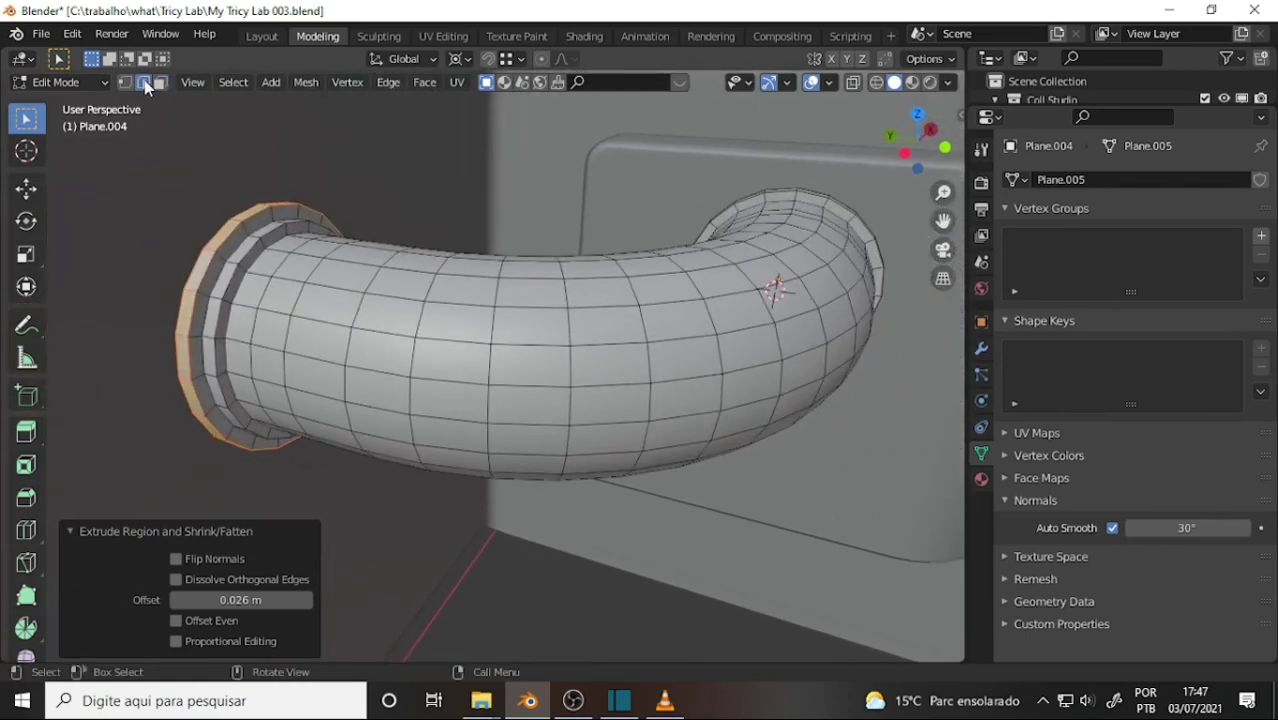
{"action": "left_click", "coordinate": [230, 234], "text": "alt"}
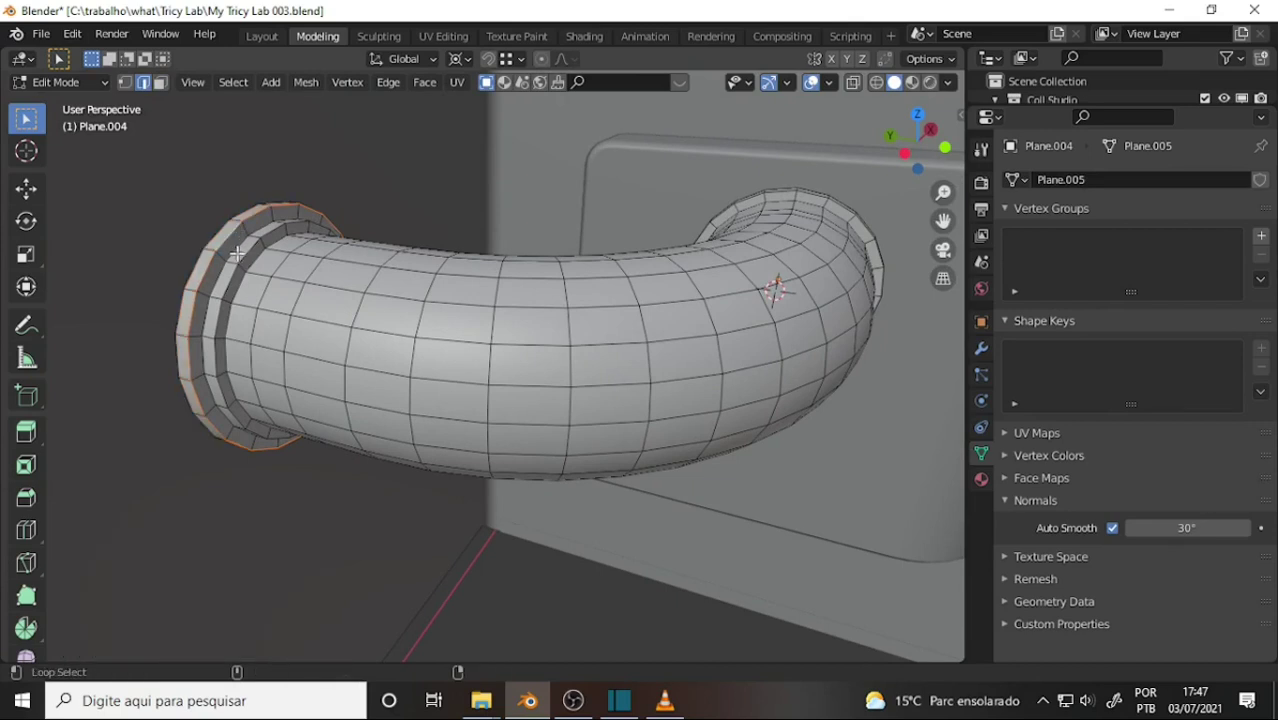
- Select the rim edge loops on both flanges, orbiting to check each end
{"action": "left_click", "coordinate": [245, 255], "text": "alt"}
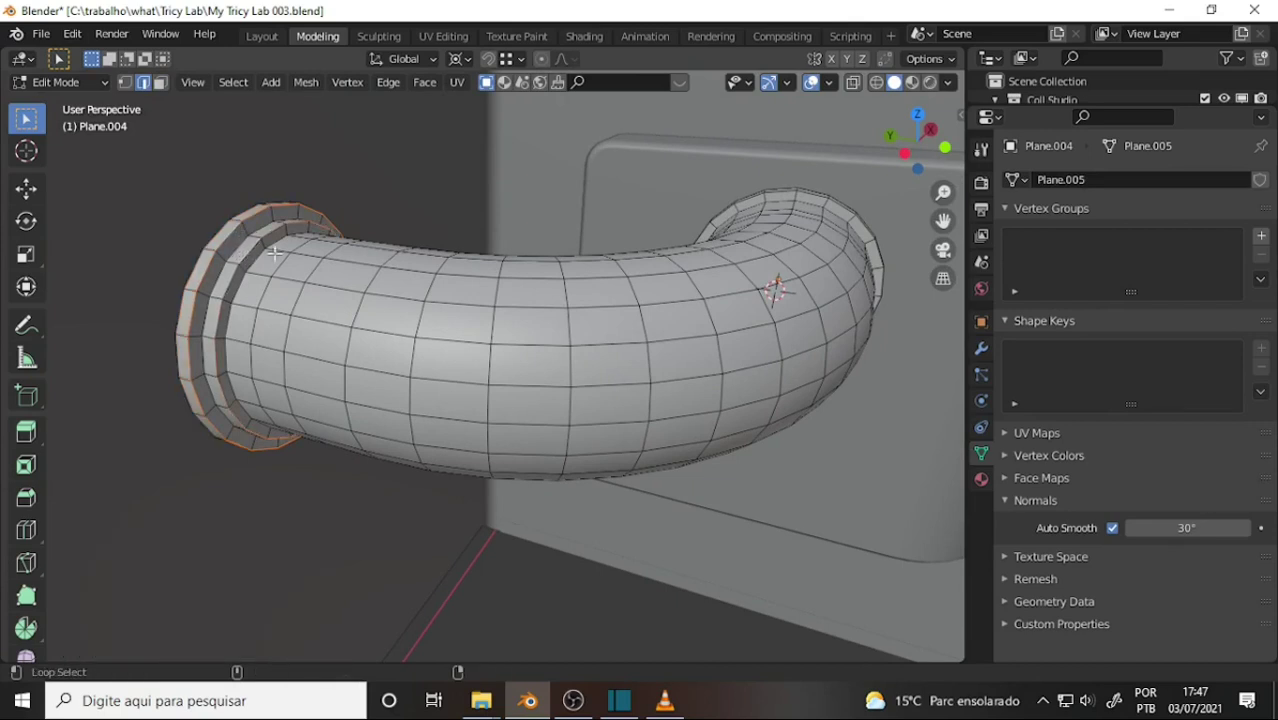
{"action": "left_click", "coordinate": [840, 207], "text": "alt+shift"}
{"action": "mouse_move", "coordinate": [755, 157]}
{"action": "middle_mouse_down"}
{"action": "mouse_move", "coordinate": [577, 166]}
{"action": "mouse_move", "coordinate": [615, 154]}
{"action": "middle_mouse_up"}
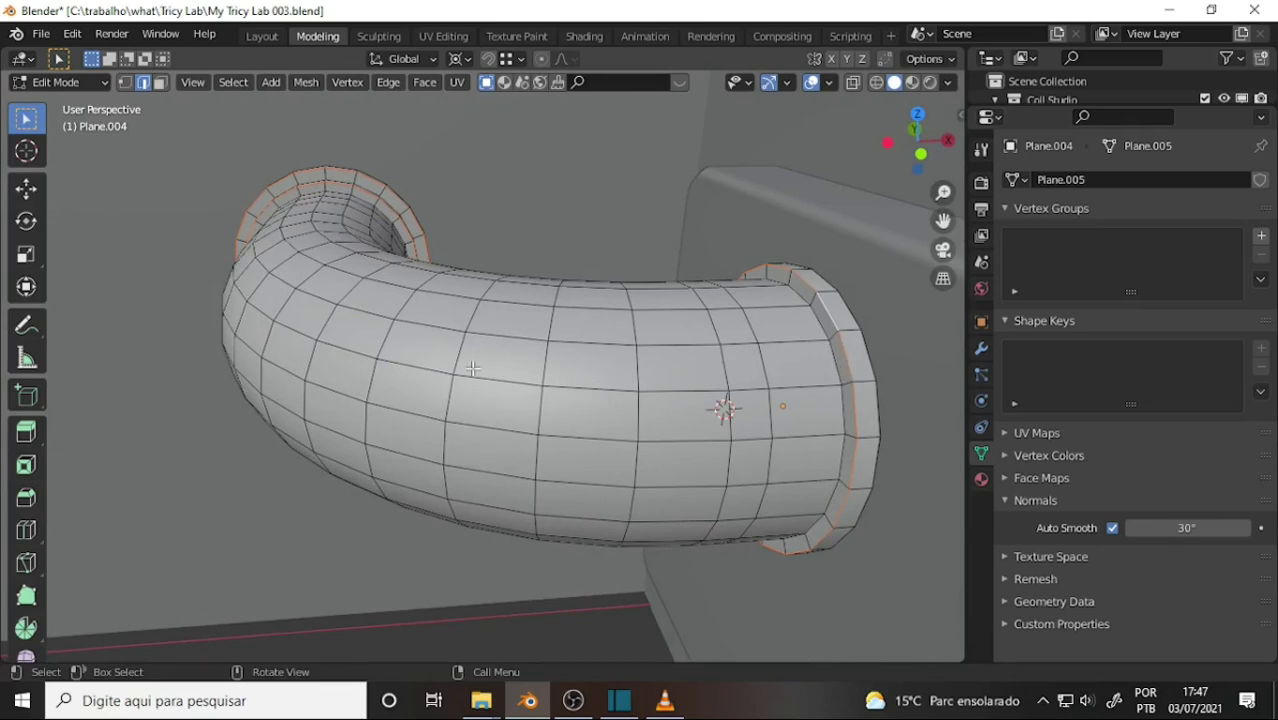
{"action": "mouse_move", "coordinate": [434, 241]}
{"action": "middle_mouse_down"}
{"action": "mouse_move", "coordinate": [582, 263]}
{"action": "mouse_move", "coordinate": [571, 259]}
{"action": "middle_mouse_up"}
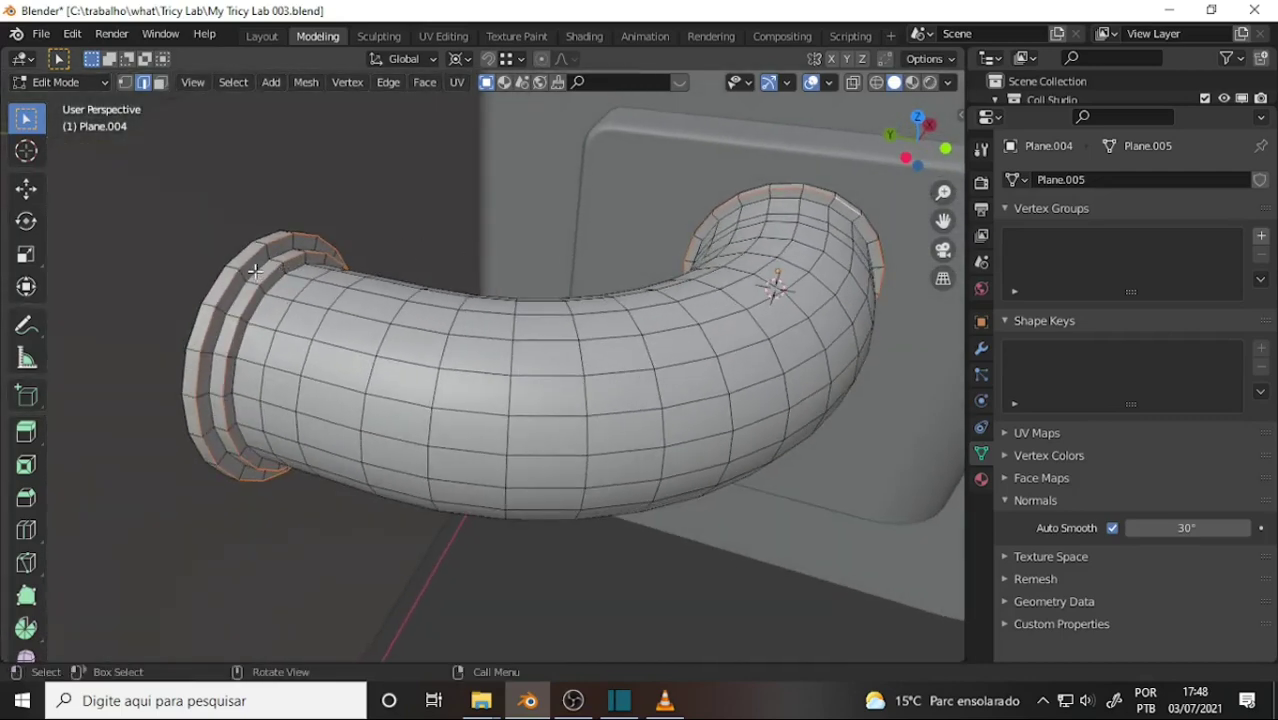
{"action": "key", "text": "alt"}
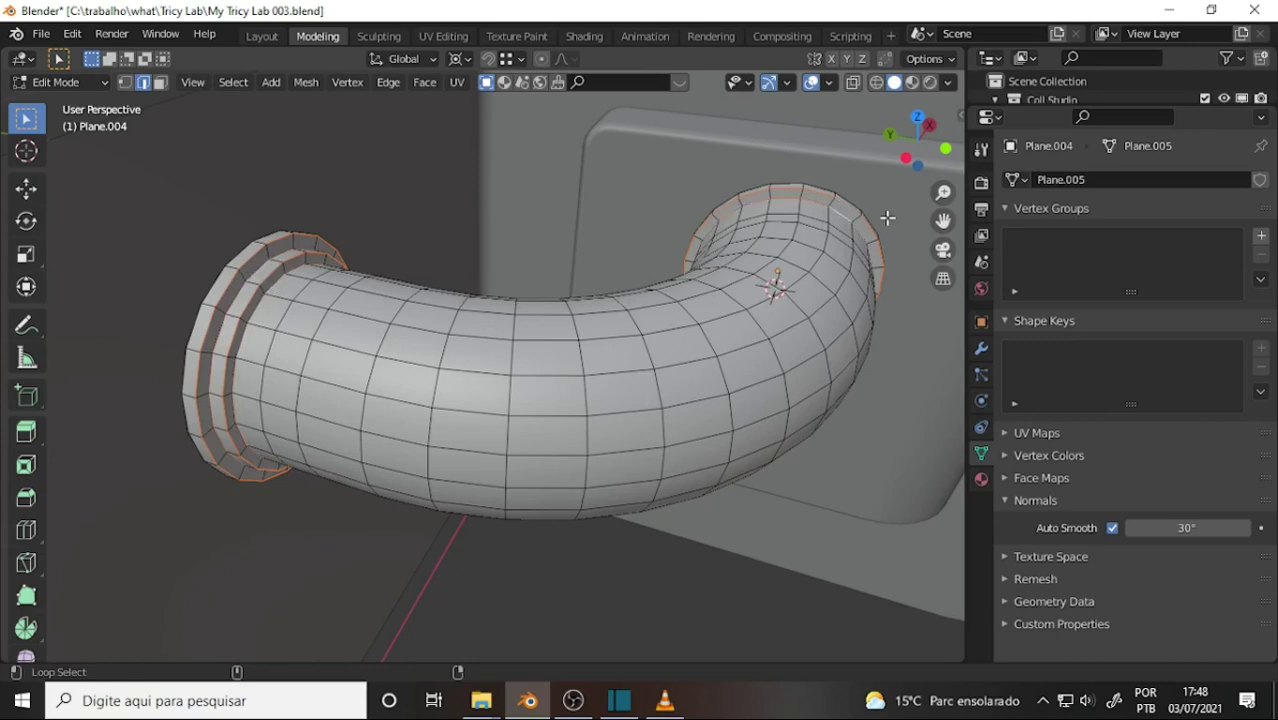
{"action": "middle_click_drag", "start_coordinate": [879, 217], "coordinate": [729, 199]}
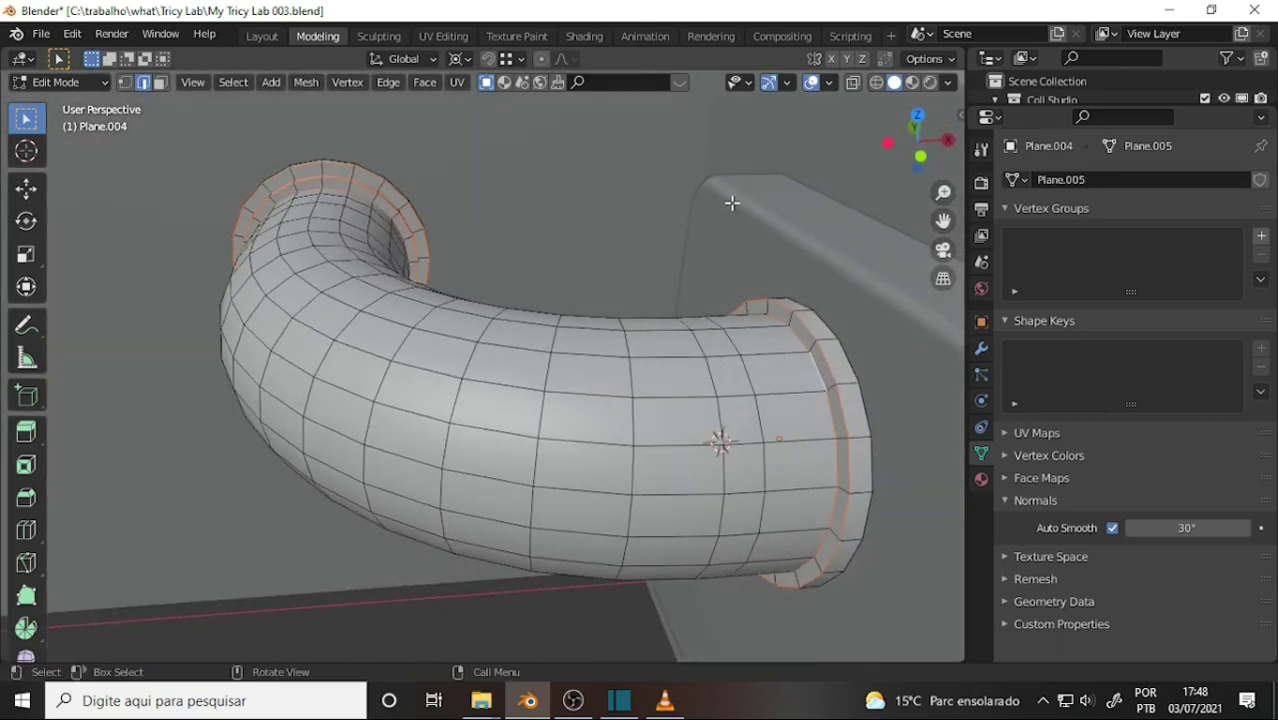
{"action": "middle_click_drag", "start_coordinate": [496, 292], "coordinate": [530, 238]}
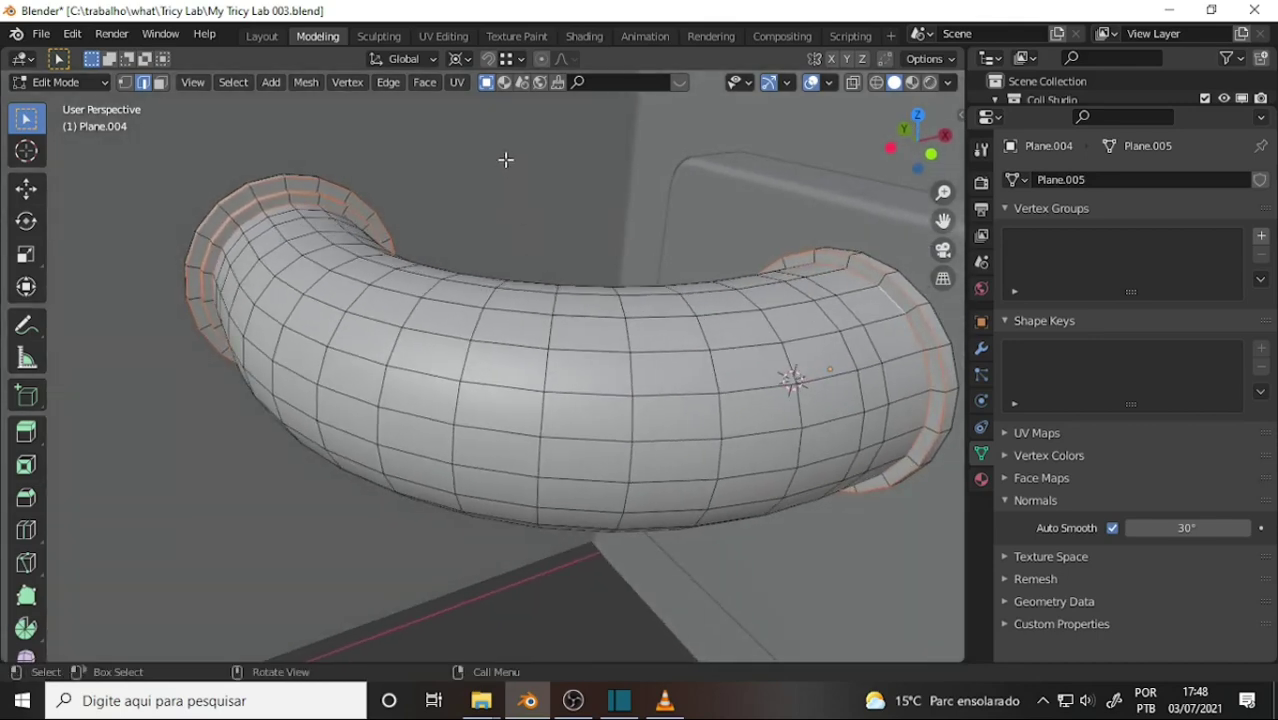
- Bevel the selected flange rim edges with a single segment
{"action": "right_click", "coordinate": [506, 159]}
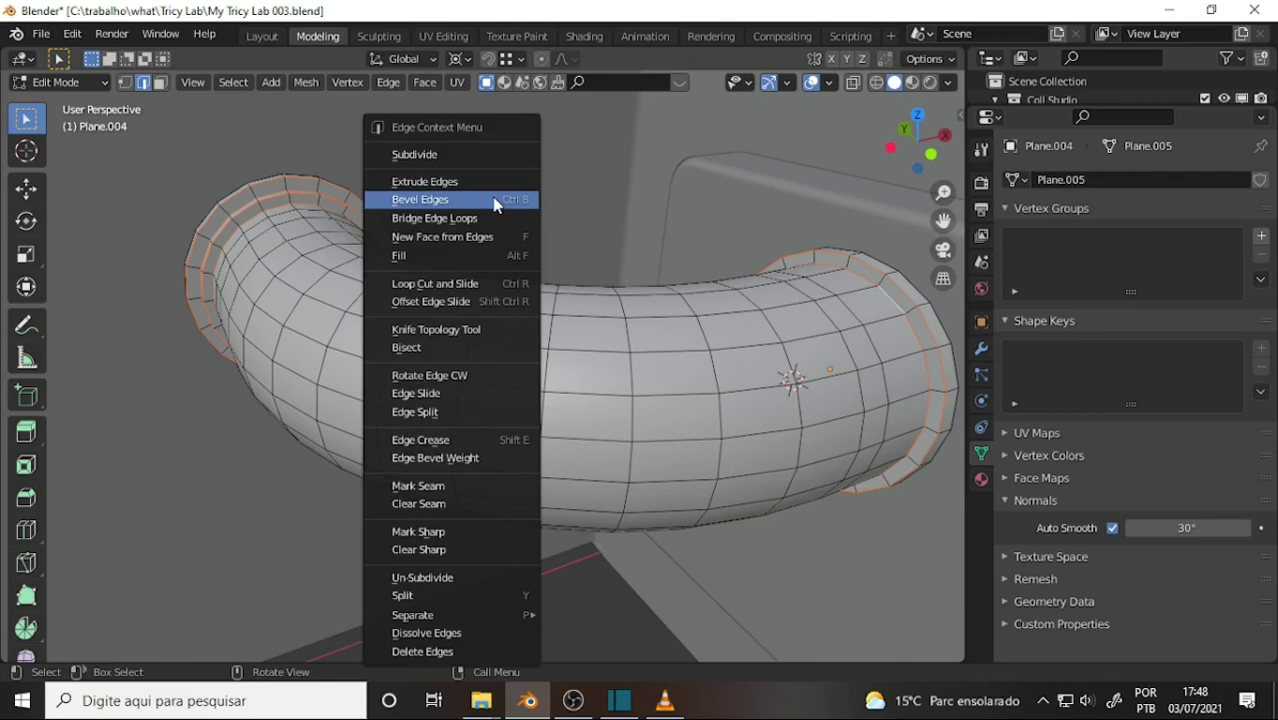
{"action": "left_click", "coordinate": [494, 199]}
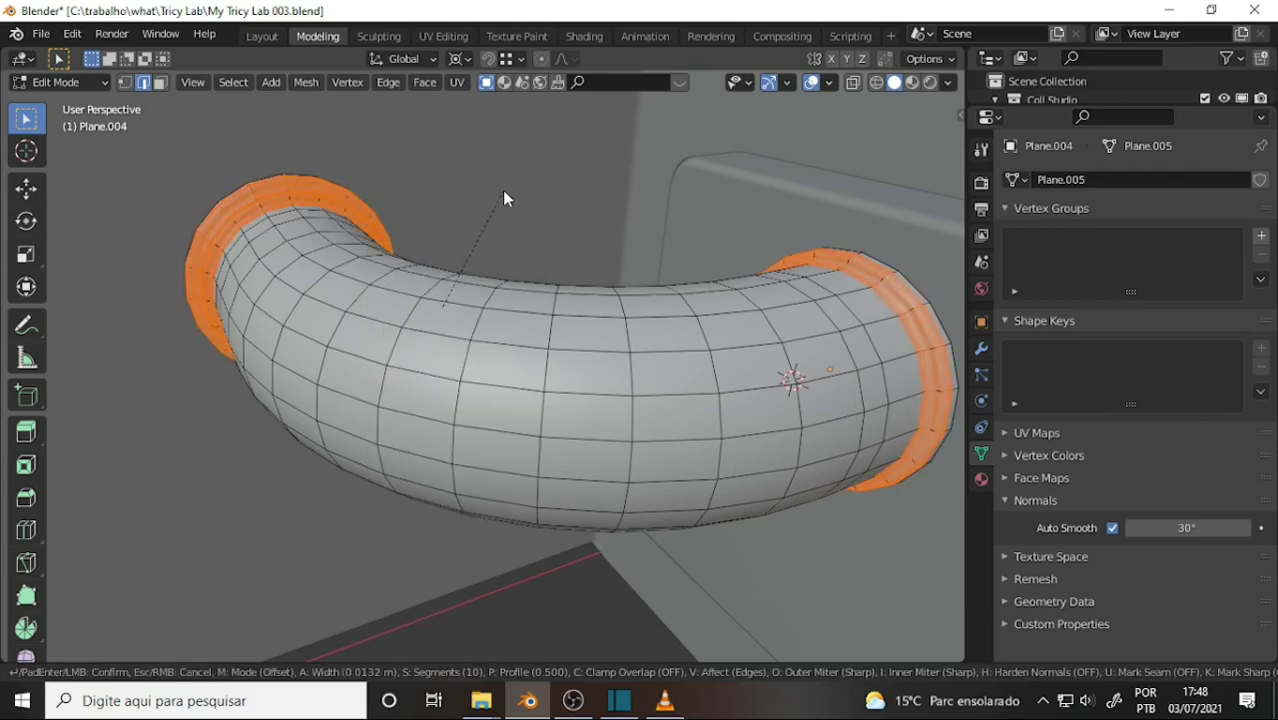
{"action": "scroll", "coordinate": [502, 192], "scroll_direction": "down", "scroll_amount": 3}
{"action": "scroll", "coordinate": [501, 191], "scroll_direction": "down", "scroll_amount": 2}
{"action": "scroll", "coordinate": [501, 190], "scroll_direction": "down", "scroll_amount": 3}
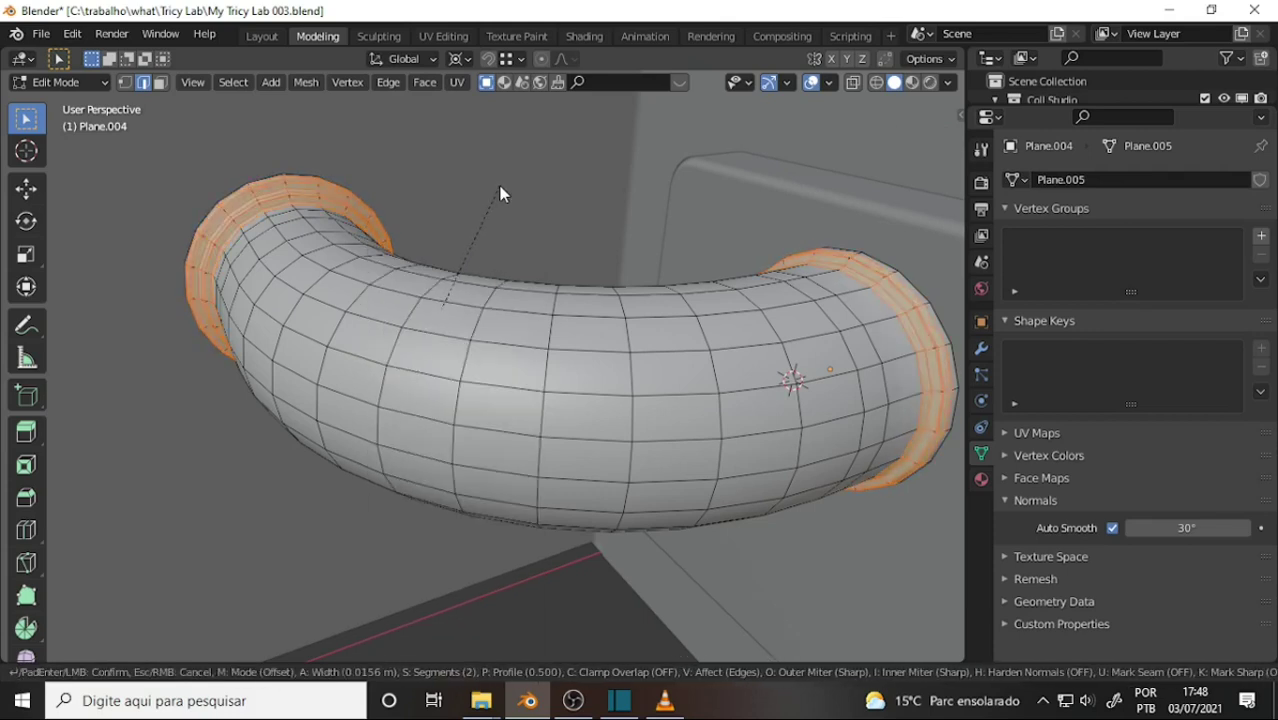
{"action": "scroll", "coordinate": [500, 193], "scroll_direction": "down", "scroll_amount": 1}
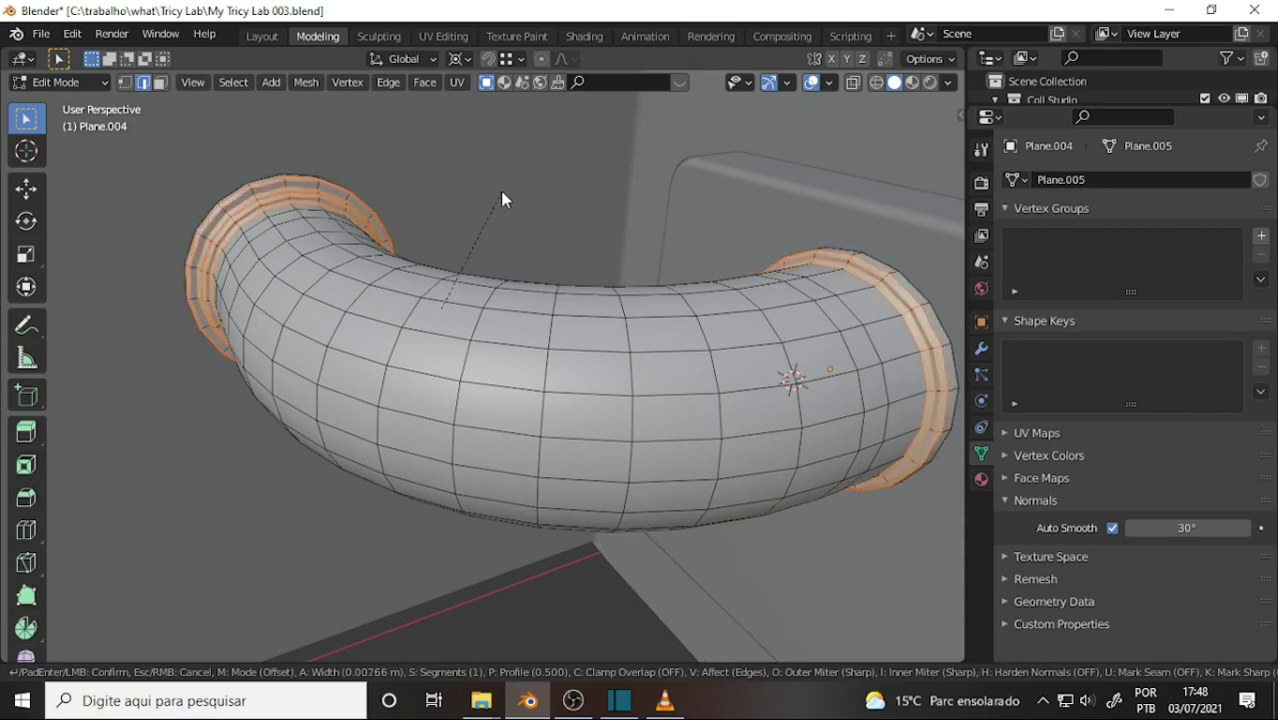
{"action": "left_click", "coordinate": [502, 198]}
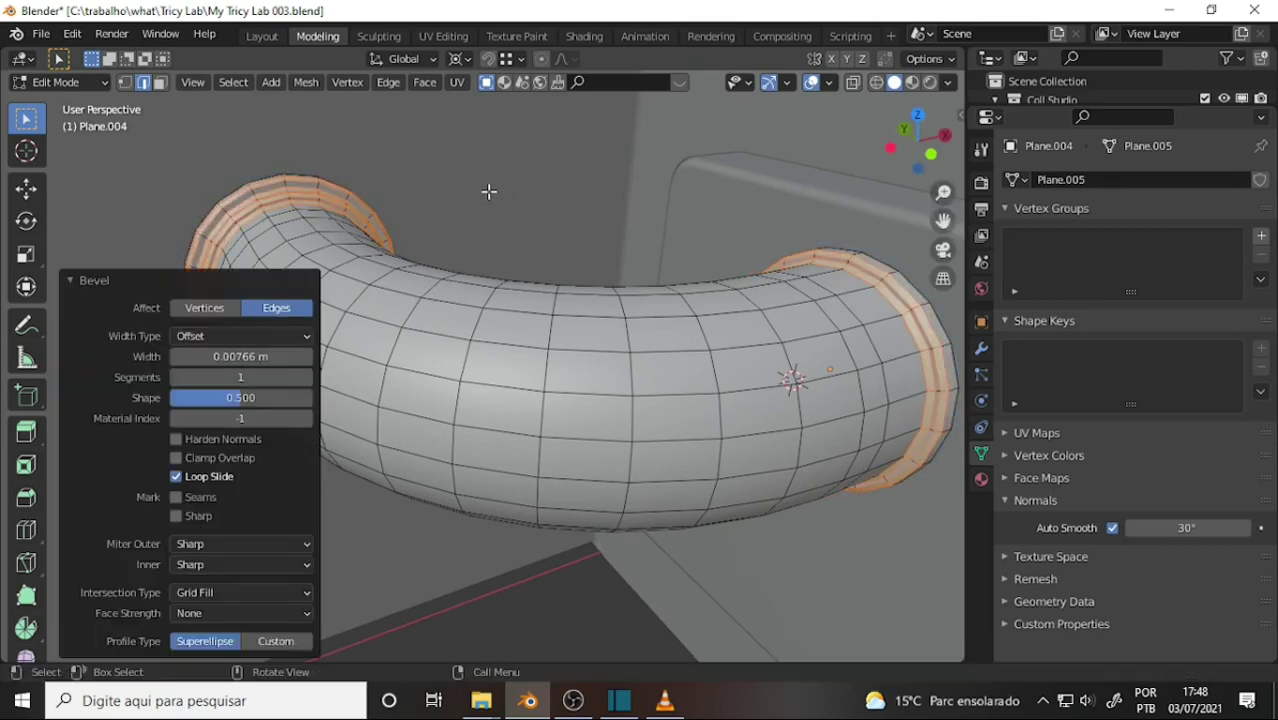
- Re-bevel the flange rims with Ctrl+B at a narrower 0.00496 m width
{"action": "middle_click_drag", "start_coordinate": [491, 191], "coordinate": [666, 152]}
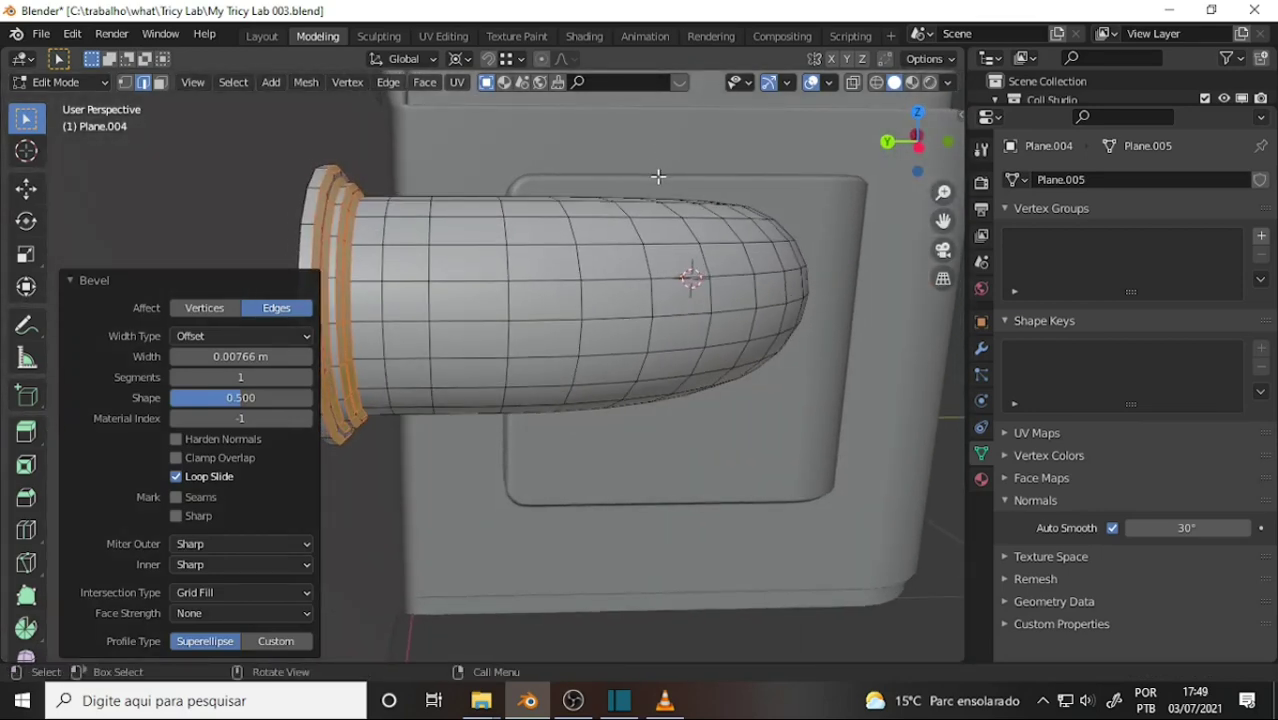
{"action": "key", "text": "z"}
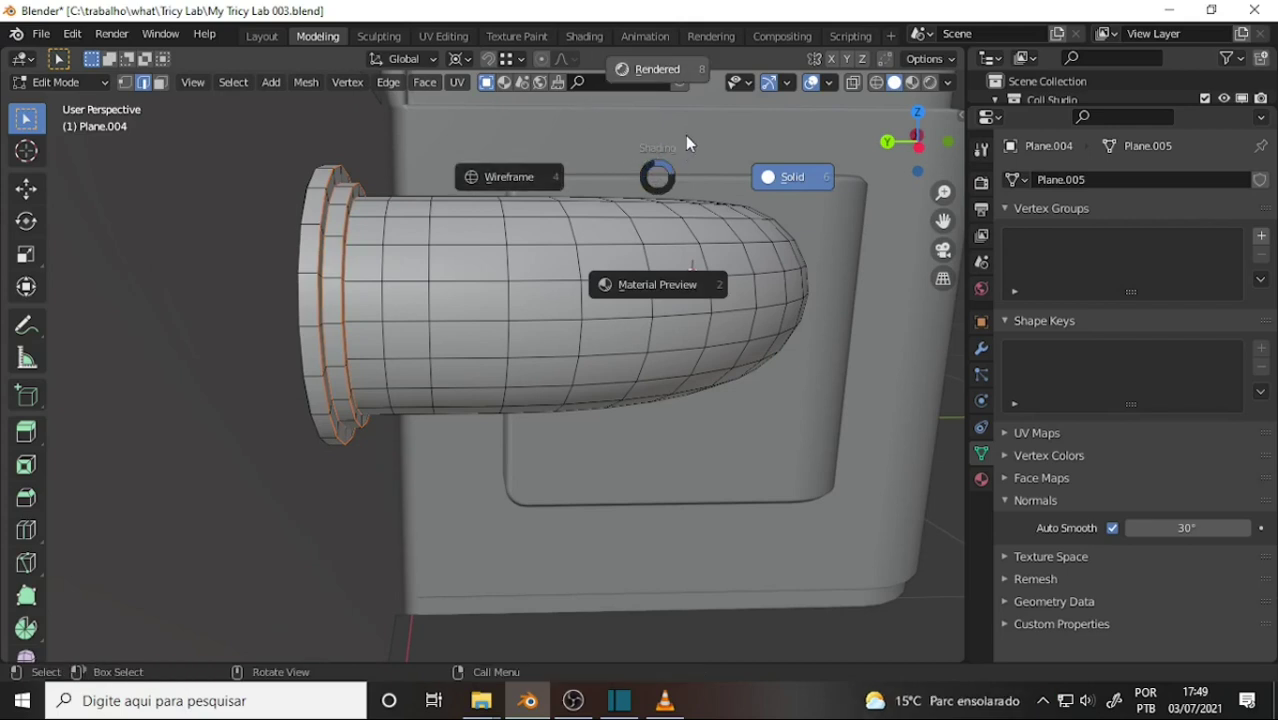
{"action": "left_click", "coordinate": [530, 135]}
{"action": "key", "text": "ctrl+b"}
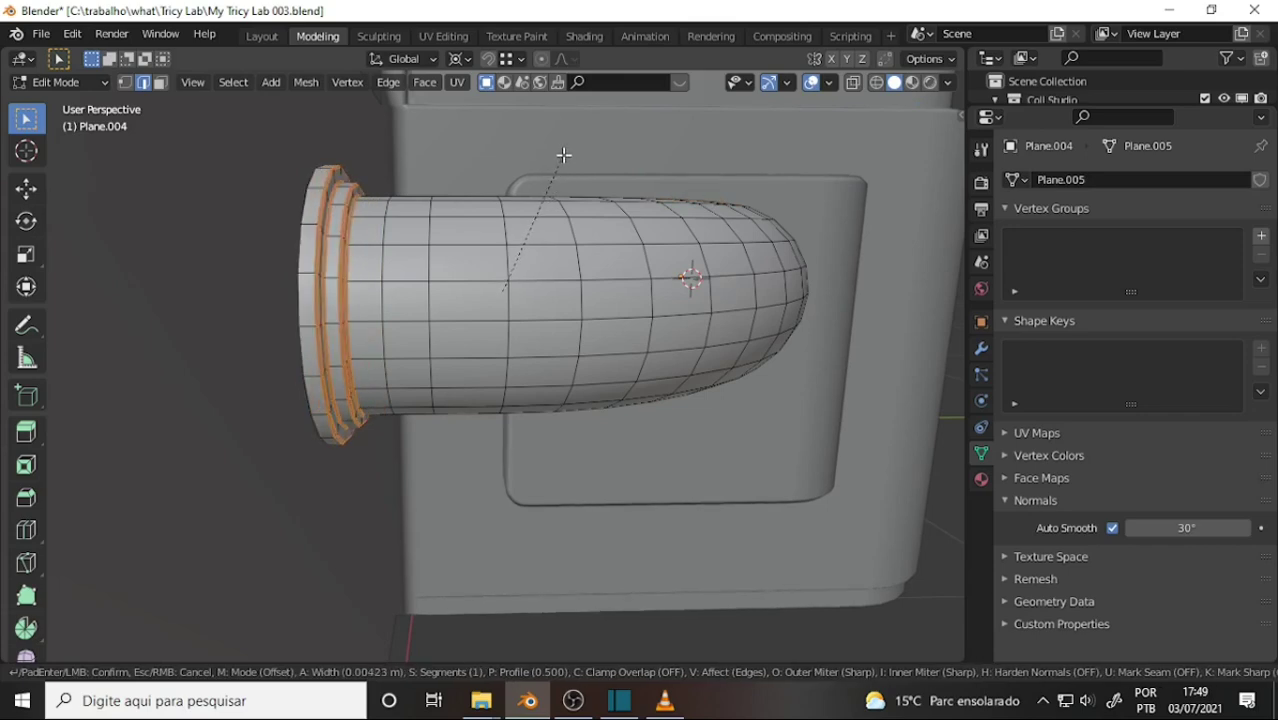
{"action": "left_click", "coordinate": [564, 155]}
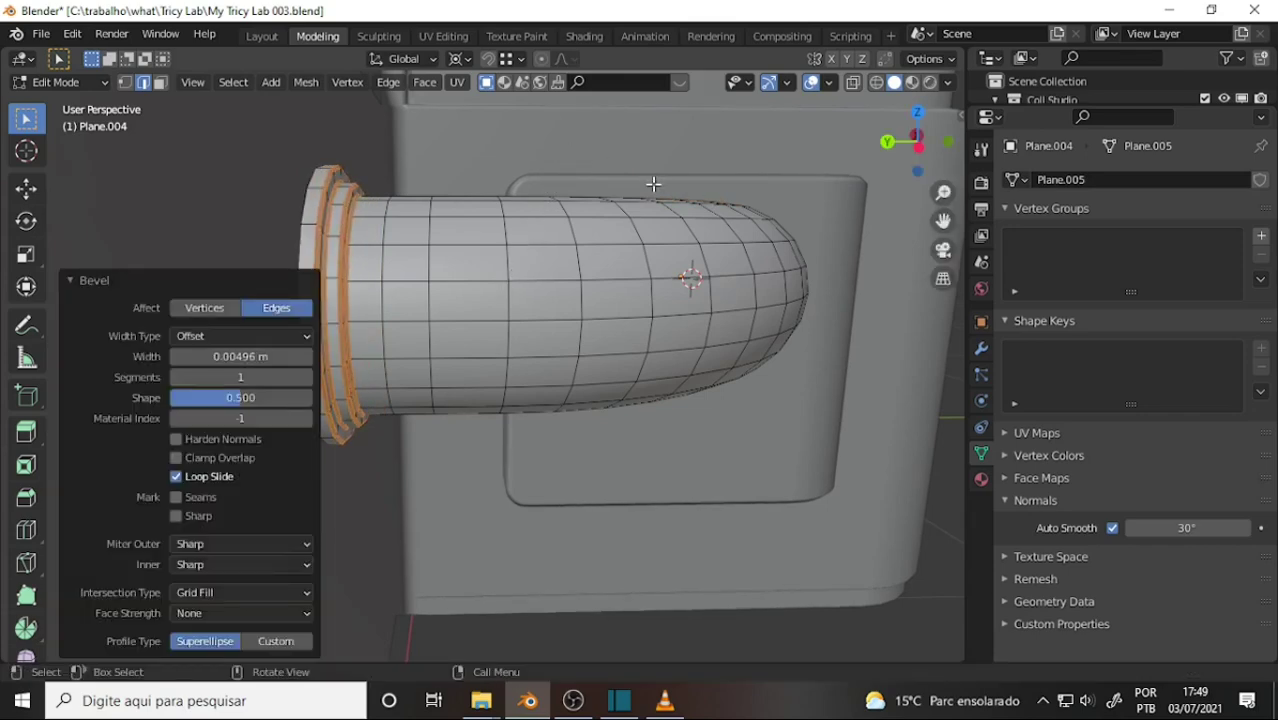
{"action": "mouse_move", "coordinate": [653, 184]}
{"action": "middle_mouse_down"}
{"action": "mouse_move", "coordinate": [422, 183]}
{"action": "mouse_move", "coordinate": [441, 128]}
{"action": "mouse_move", "coordinate": [673, 160]}
{"action": "mouse_move", "coordinate": [562, 231]}
{"action": "mouse_move", "coordinate": [498, 241]}
{"action": "middle_mouse_up"}
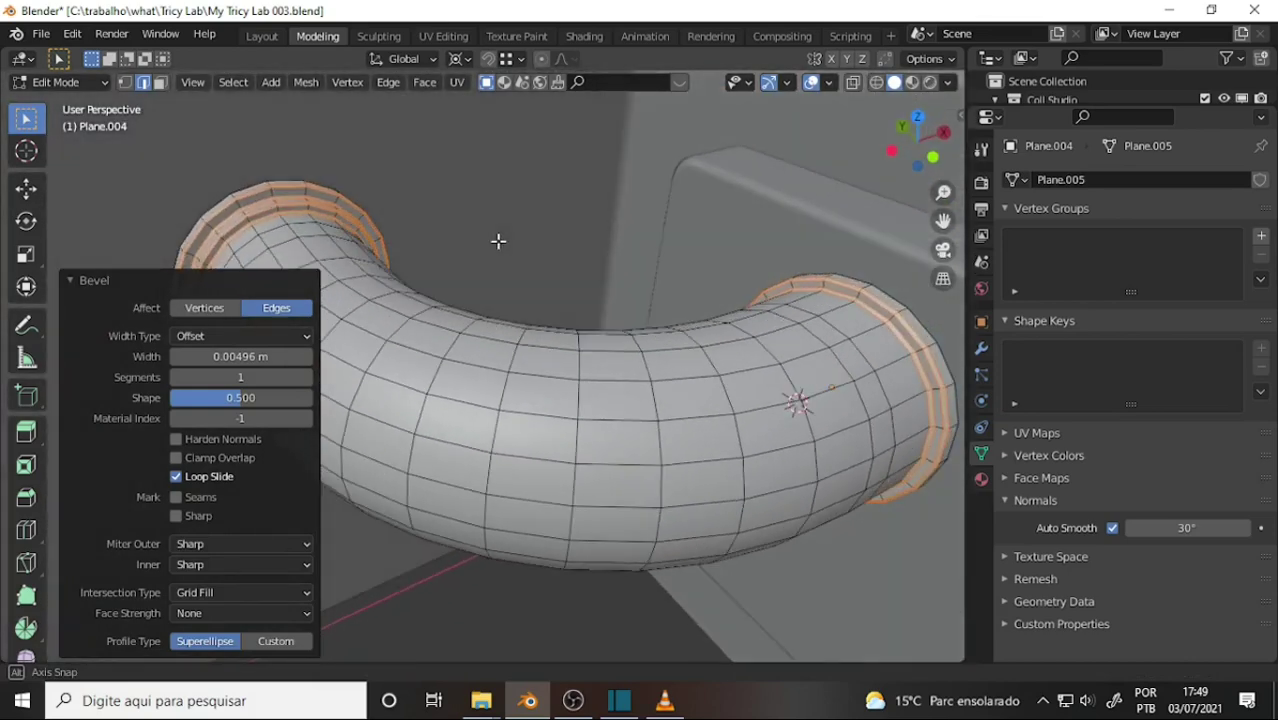
{"action": "scroll", "coordinate": [571, 205], "scroll_direction": "down", "scroll_amount": 3}
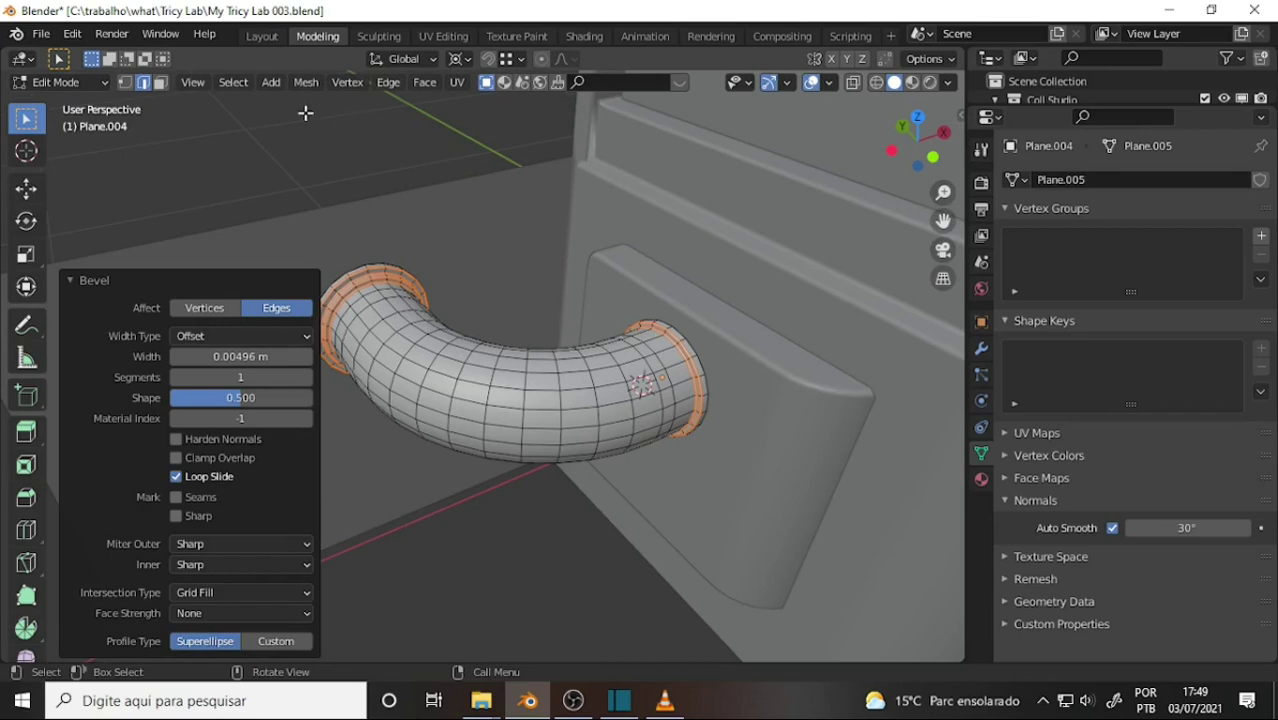
- Return to Object Mode, select the pipe and shade it smooth
{"action": "left_click", "coordinate": [55, 82]}
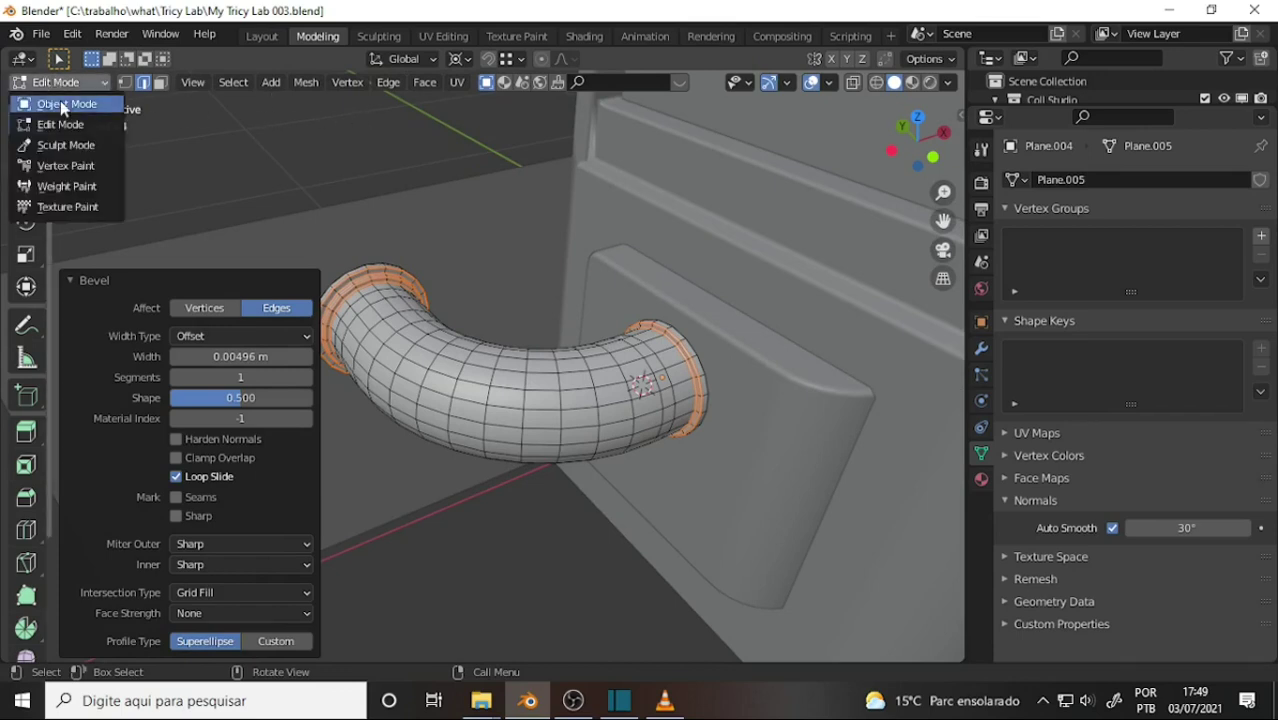
{"action": "left_click", "coordinate": [60, 100]}
{"action": "left_click", "coordinate": [453, 396]}
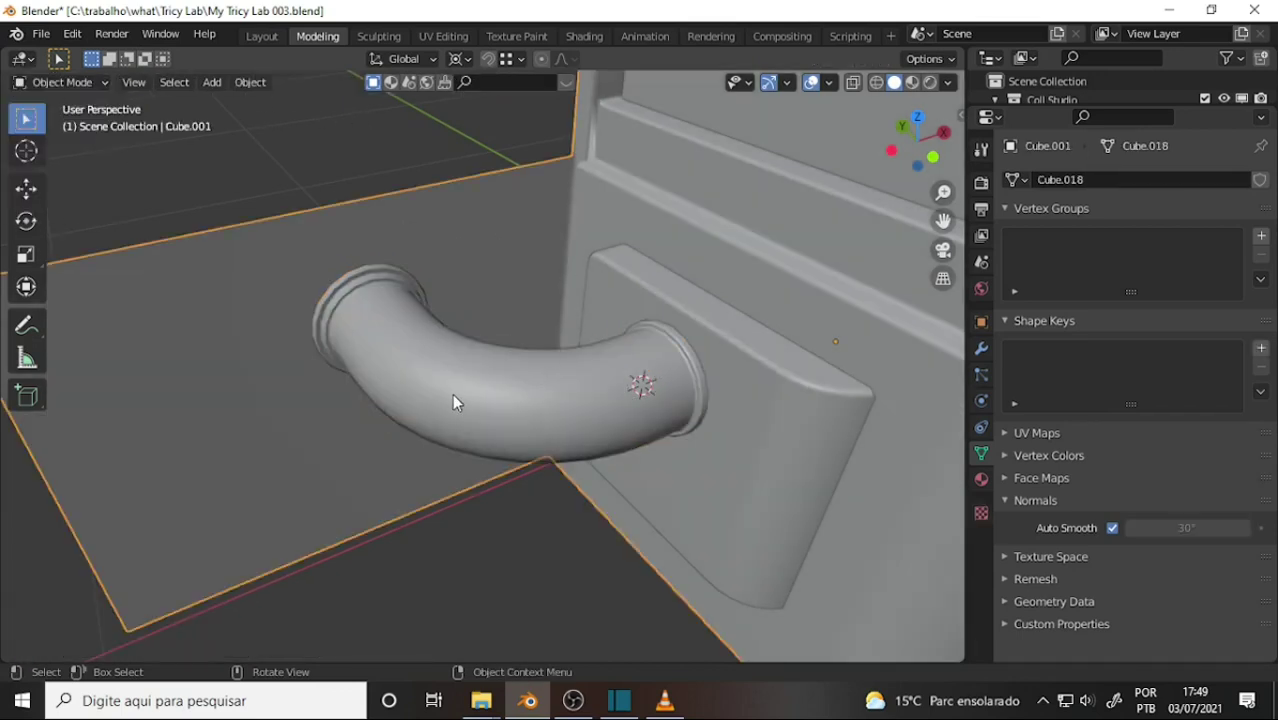
{"action": "left_click", "coordinate": [452, 399]}
{"action": "left_click", "coordinate": [251, 82]}
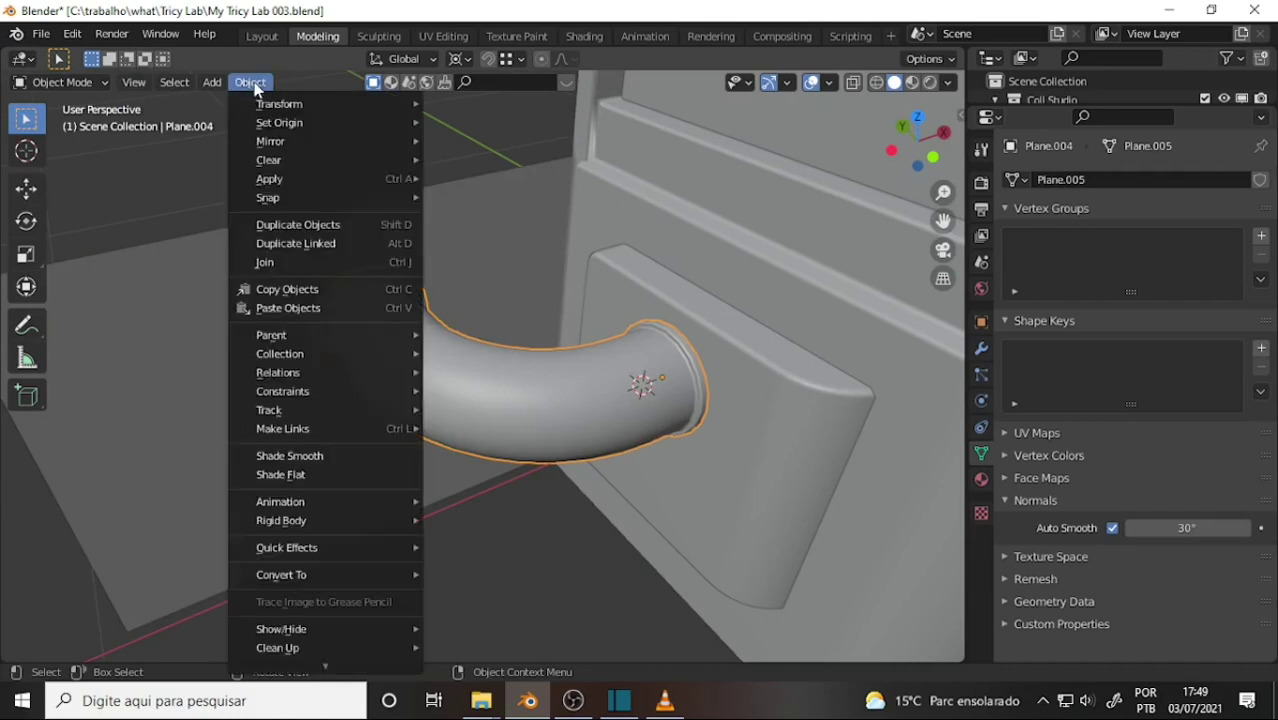
{"action": "left_click", "coordinate": [362, 451]}
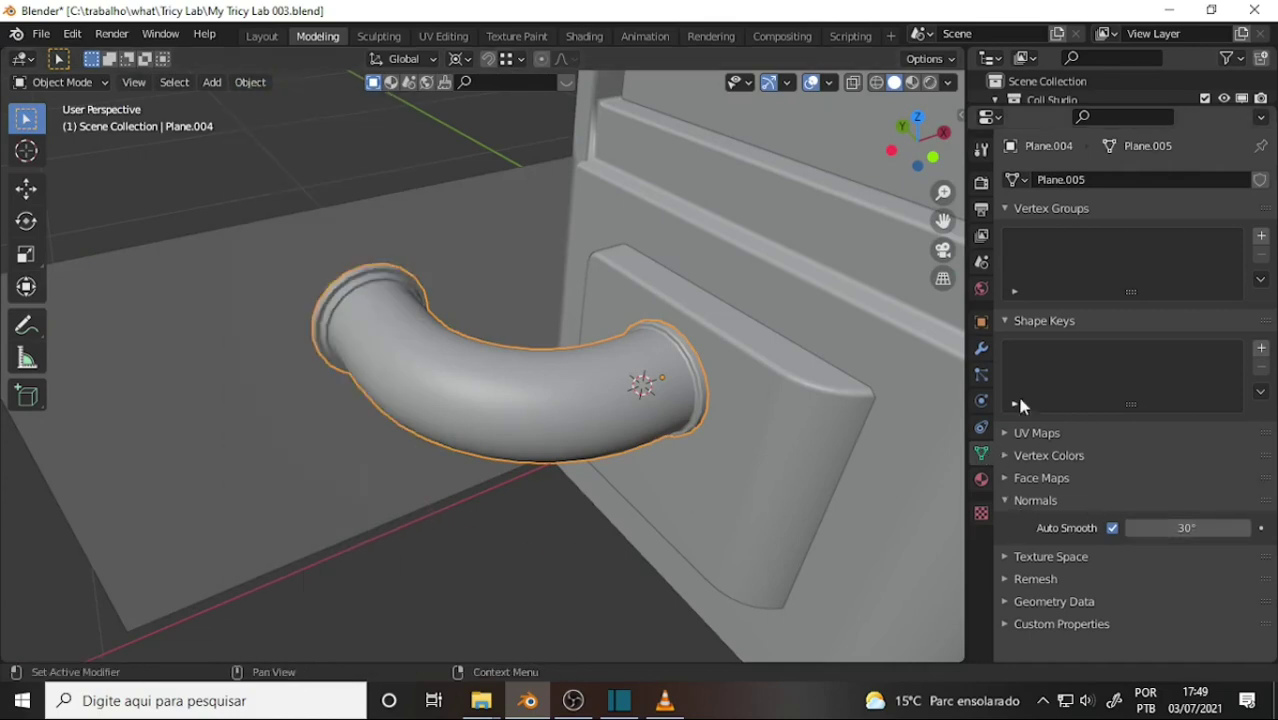
- Add a Weighted Normal modifier to the pipe with Weight 100
{"action": "left_click", "coordinate": [981, 348]}
{"action": "left_click", "coordinate": [1063, 186]}
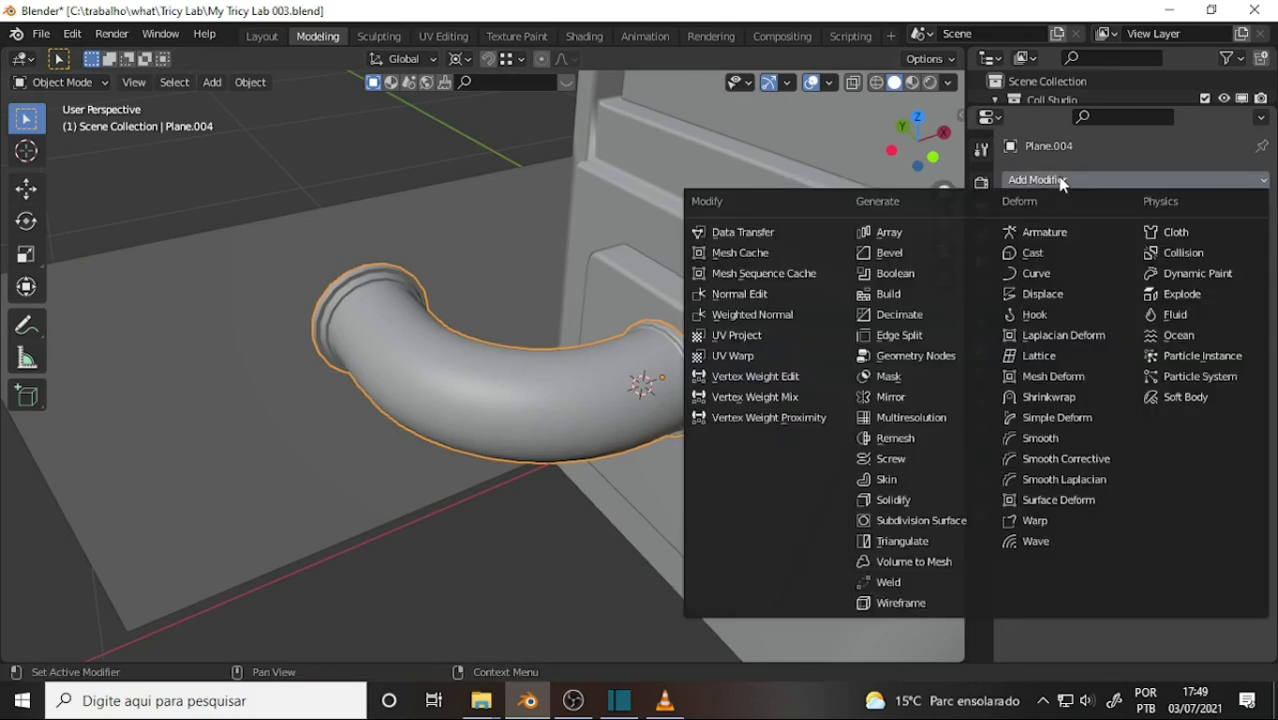
{"action": "left_click", "coordinate": [782, 317]}
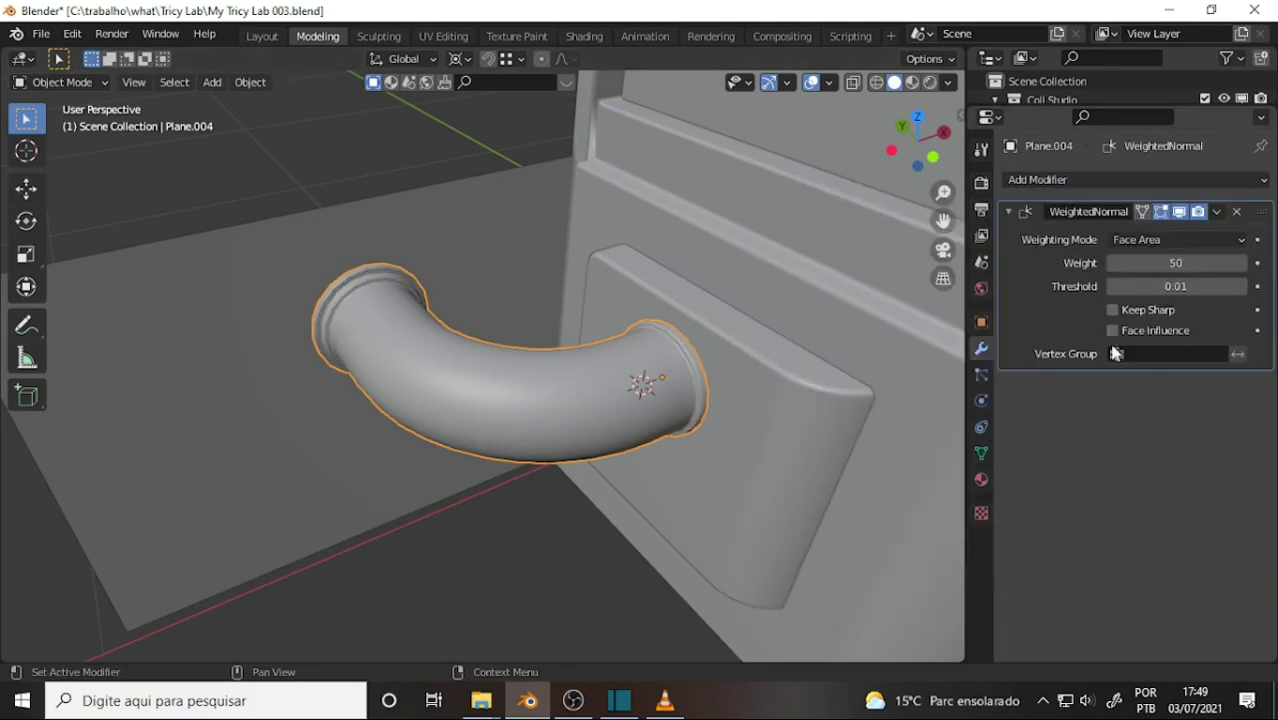
{"action": "left_click", "coordinate": [1191, 264]}
{"action": "type", "text": "100"}
{"action": "key", "text": "Return"}
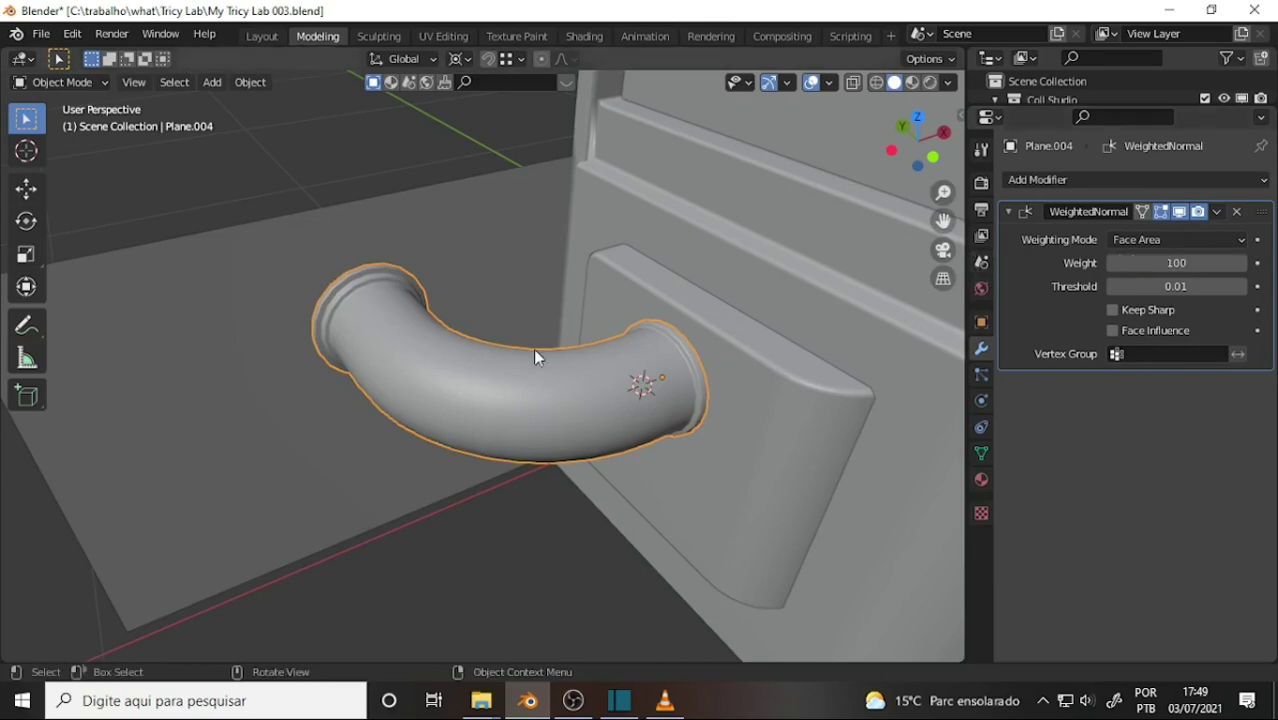
{"action": "left_click", "coordinate": [420, 322]}
{"action": "mouse_move", "coordinate": [420, 322]}
{"action": "middle_mouse_down"}
{"action": "mouse_move", "coordinate": [483, 291]}
{"action": "mouse_move", "coordinate": [736, 265]}
{"action": "mouse_move", "coordinate": [517, 234]}
{"action": "mouse_move", "coordinate": [539, 192]}
{"action": "mouse_move", "coordinate": [617, 139]}
{"action": "mouse_move", "coordinate": [610, 282]}
{"action": "middle_mouse_up"}
{"action": "scroll", "coordinate": [483, 291], "scroll_direction": "up", "scroll_amount": 2}
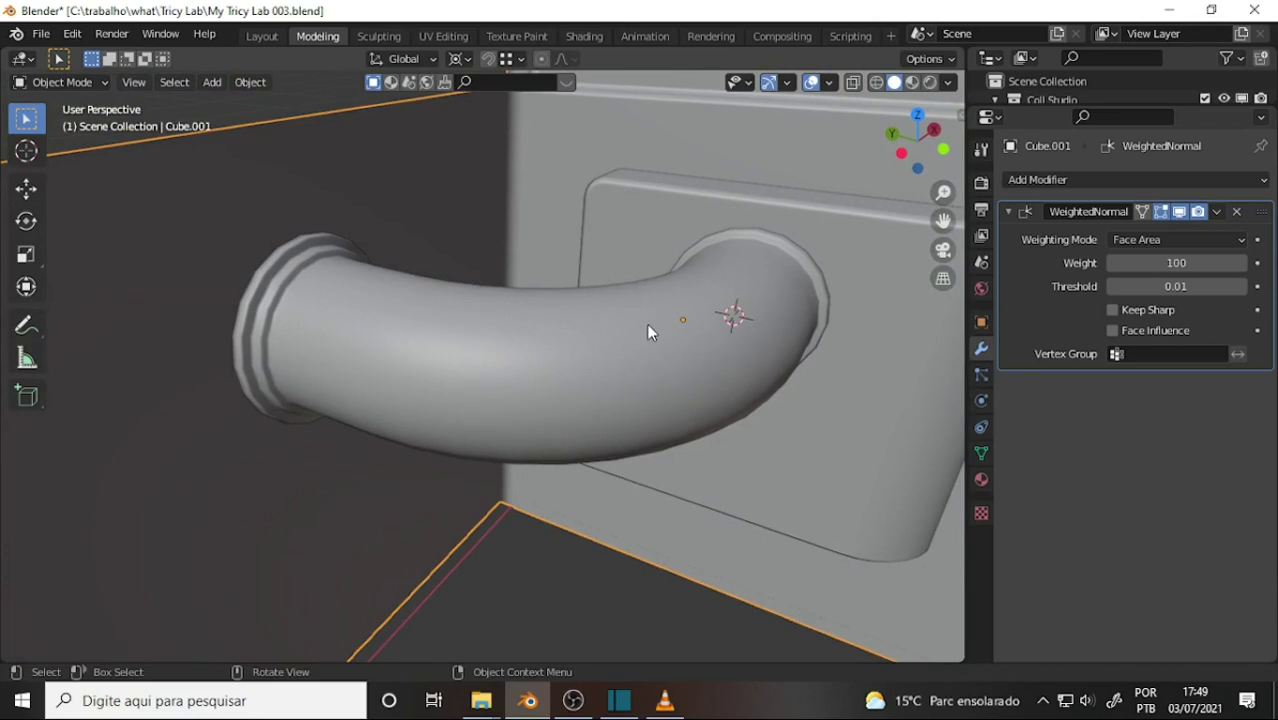
- Undo a Subdivision modifier mistakenly added to the machine body
{"action": "middle_click_drag", "start_coordinate": [647, 325], "coordinate": [608, 332]}
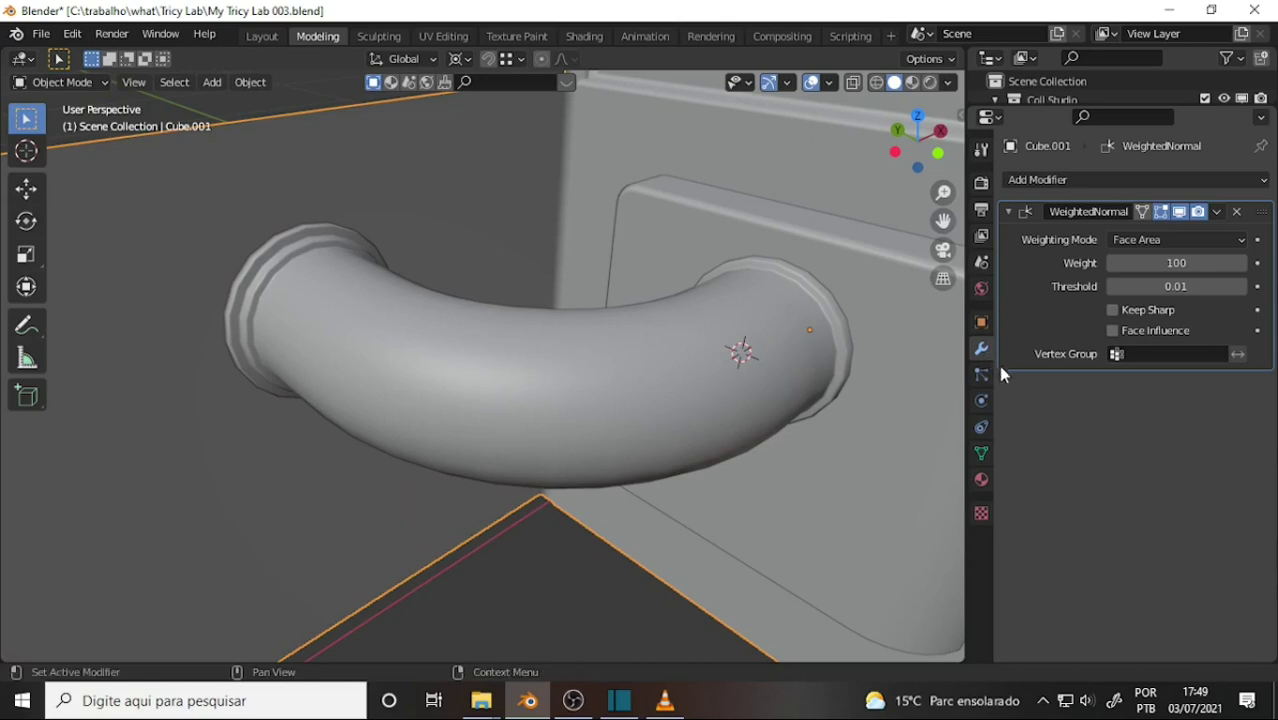
{"action": "left_click", "coordinate": [1036, 182]}
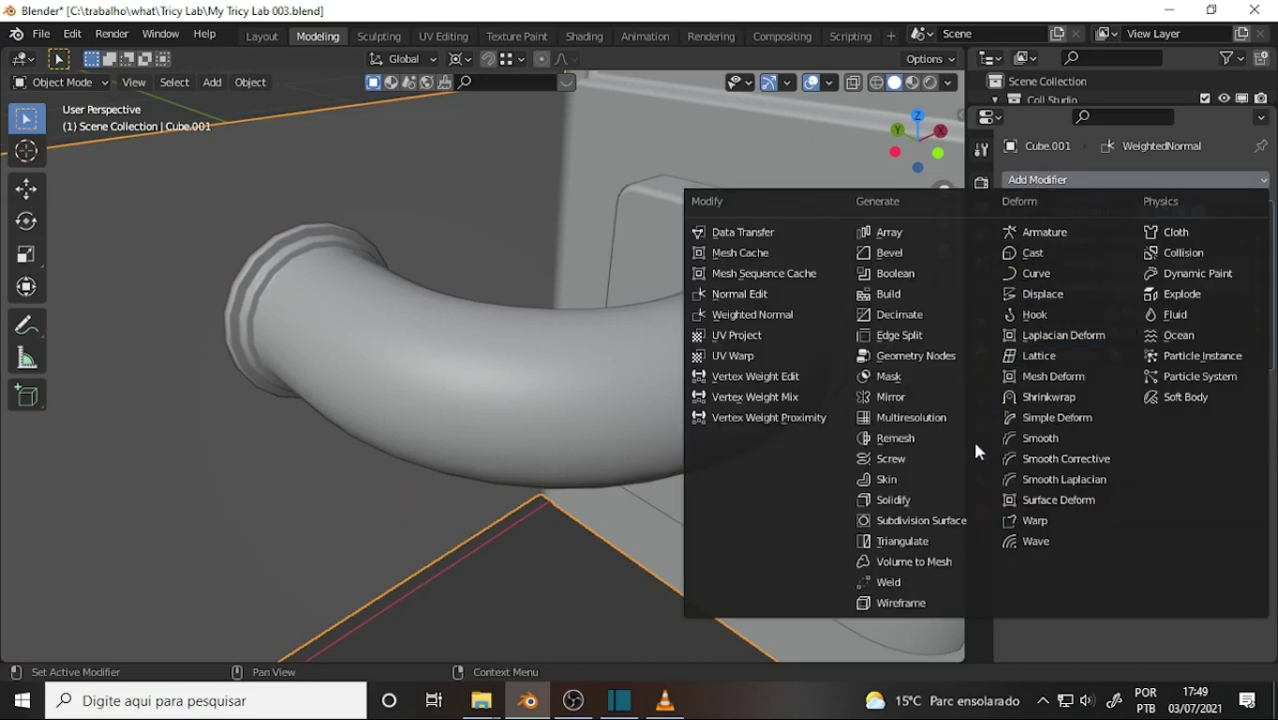
{"action": "left_click", "coordinate": [952, 520]}
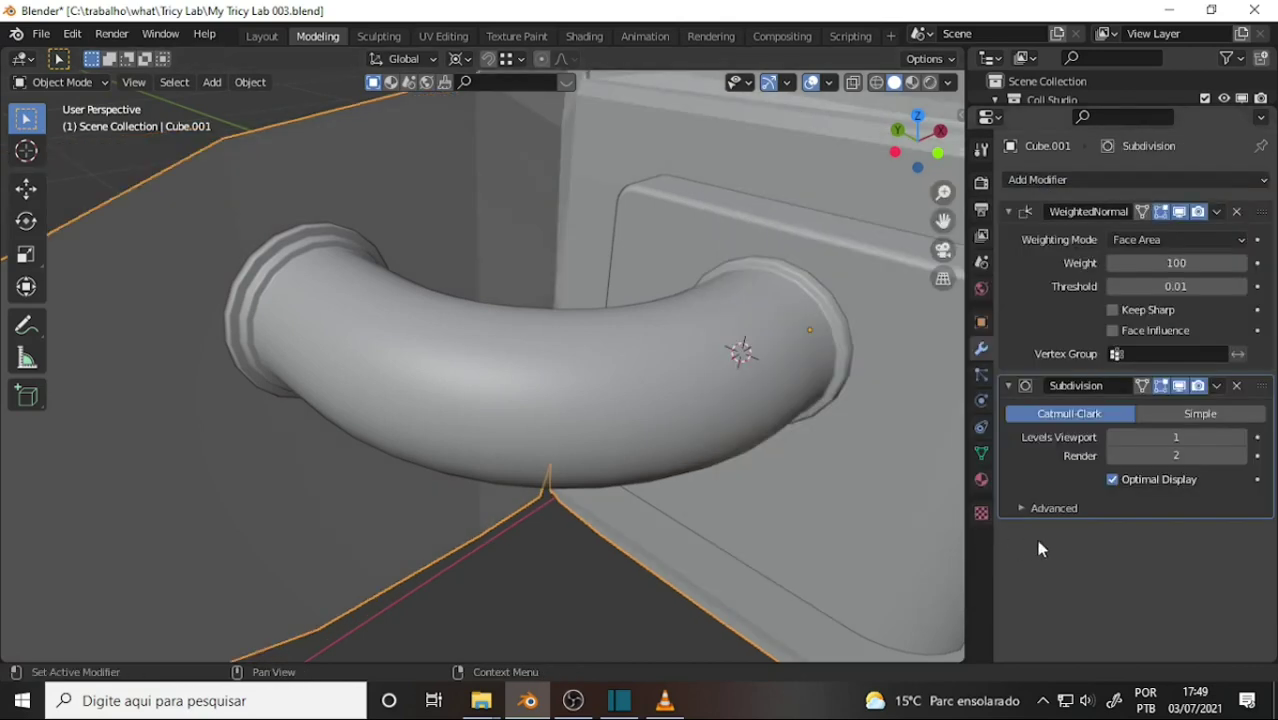
{"action": "key", "text": "ctrl+x"}
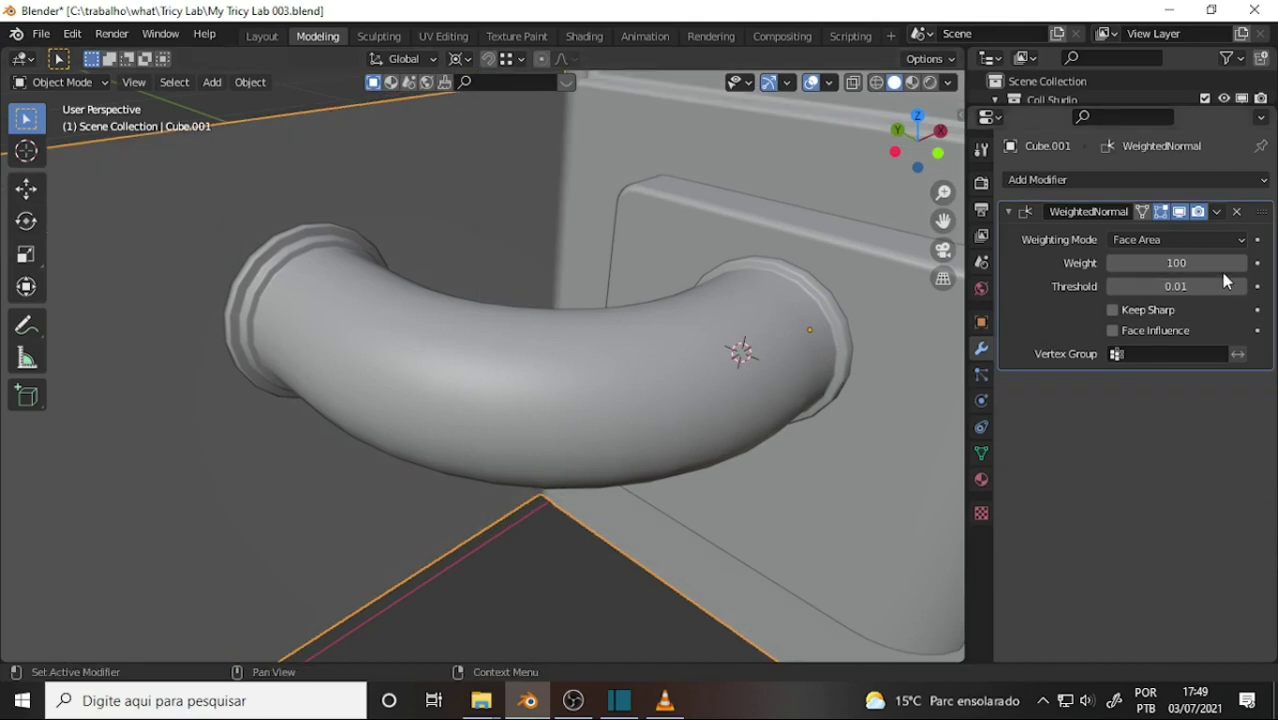
- Select the curved pipe and add a Subdivision Surface modifier to it
{"action": "left_click", "coordinate": [603, 385]}
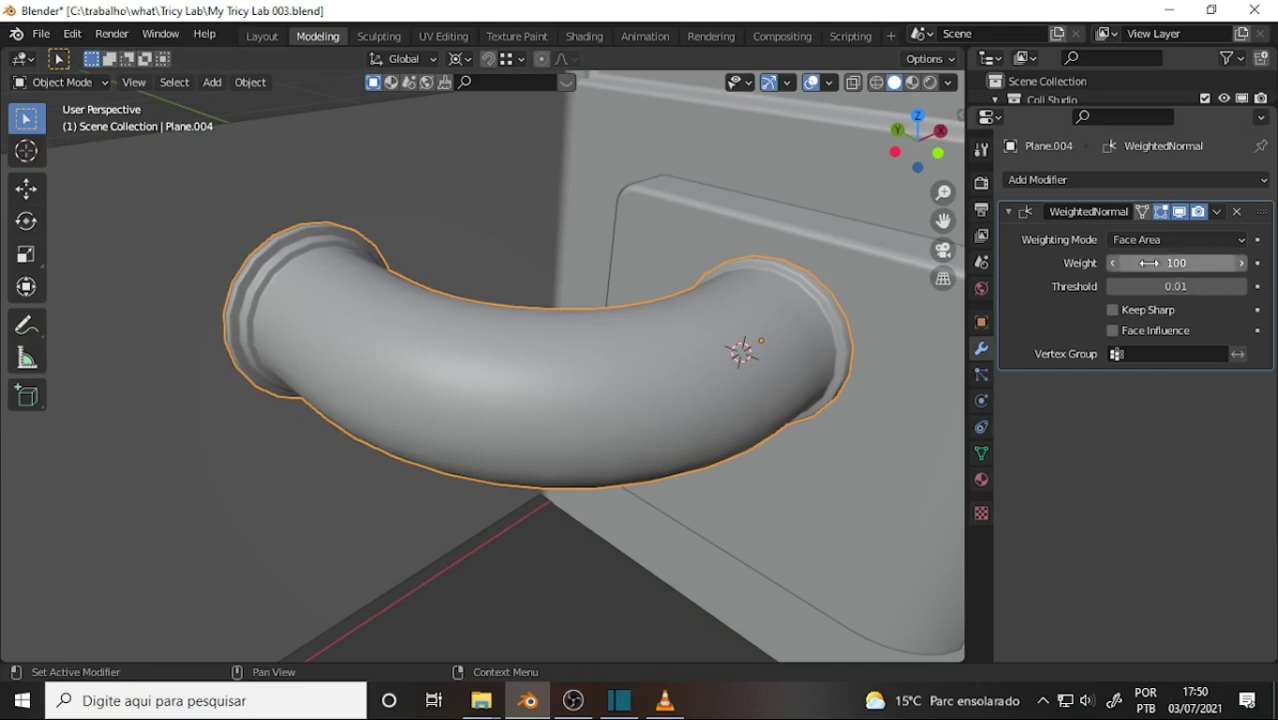
{"action": "left_click", "coordinate": [1048, 181]}
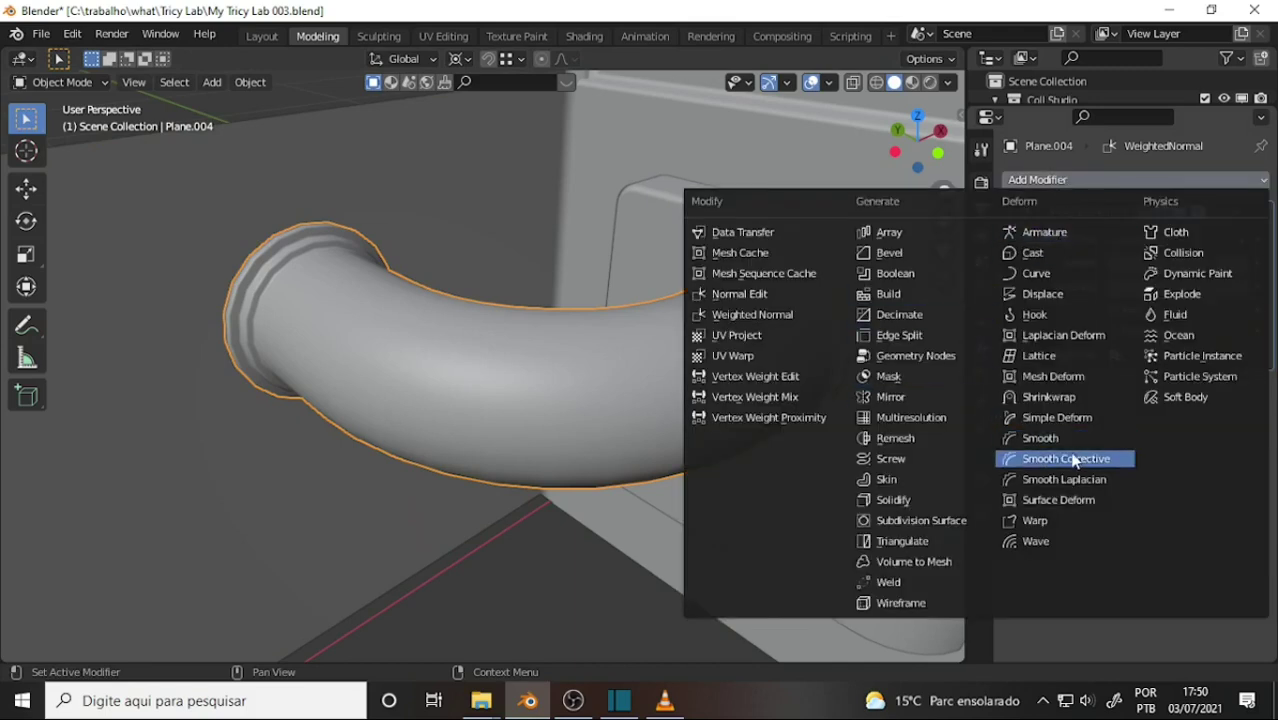
{"action": "scroll", "coordinate": [1080, 503], "scroll_direction": "up", "scroll_amount": 3}
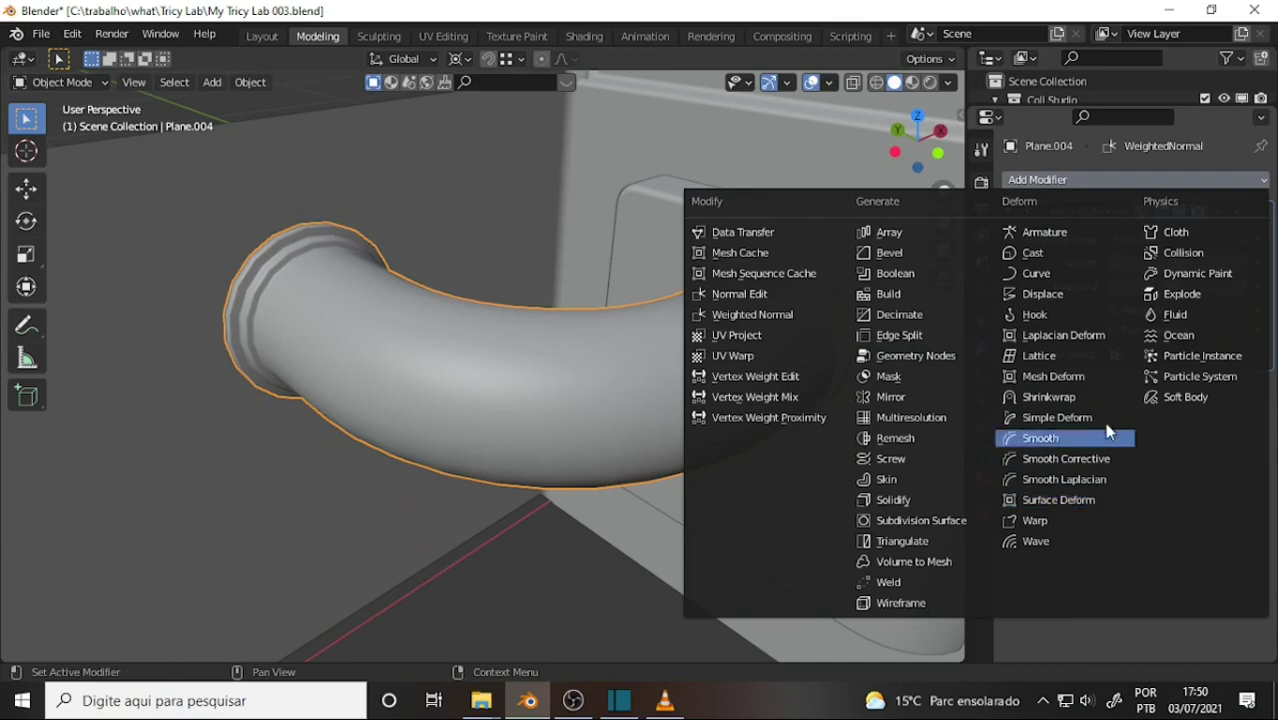
{"action": "scroll", "coordinate": [1088, 500], "scroll_direction": "down", "scroll_amount": 5}
{"action": "scroll", "coordinate": [1088, 500], "scroll_direction": "down", "scroll_amount": 7}
{"action": "scroll", "coordinate": [1088, 500], "scroll_direction": "up", "scroll_amount": 1}
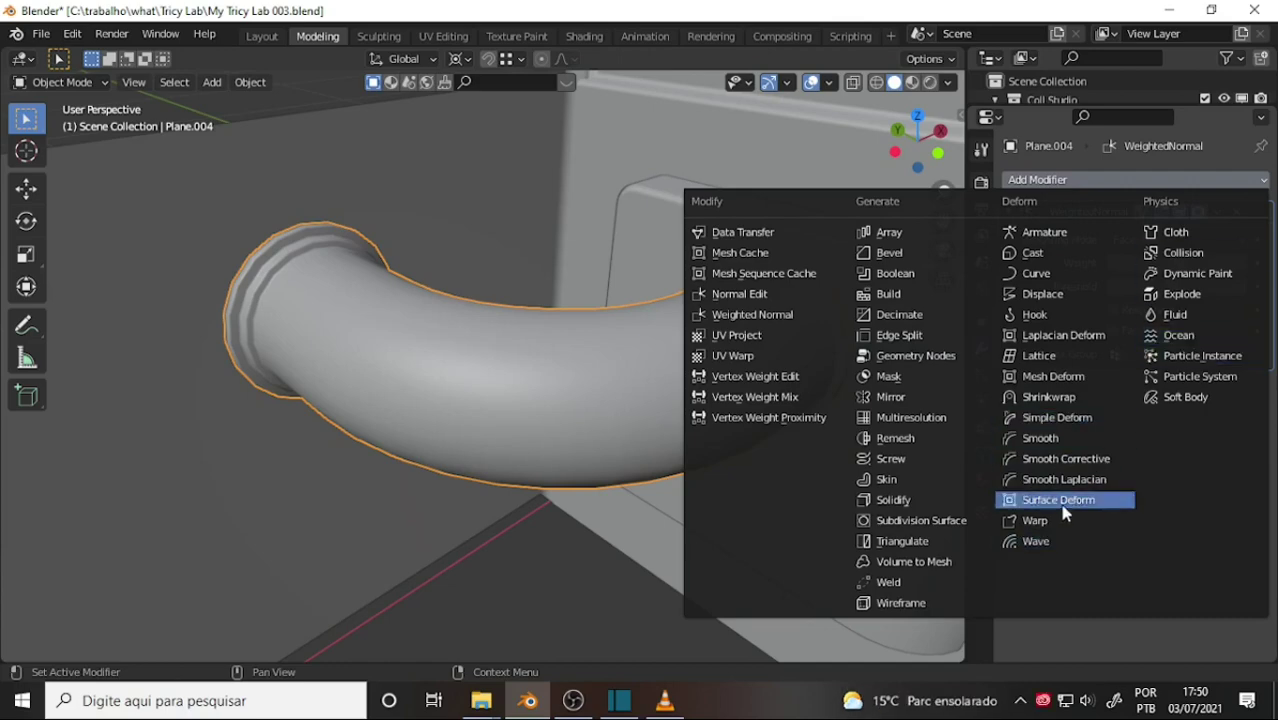
{"action": "left_click", "coordinate": [945, 520]}
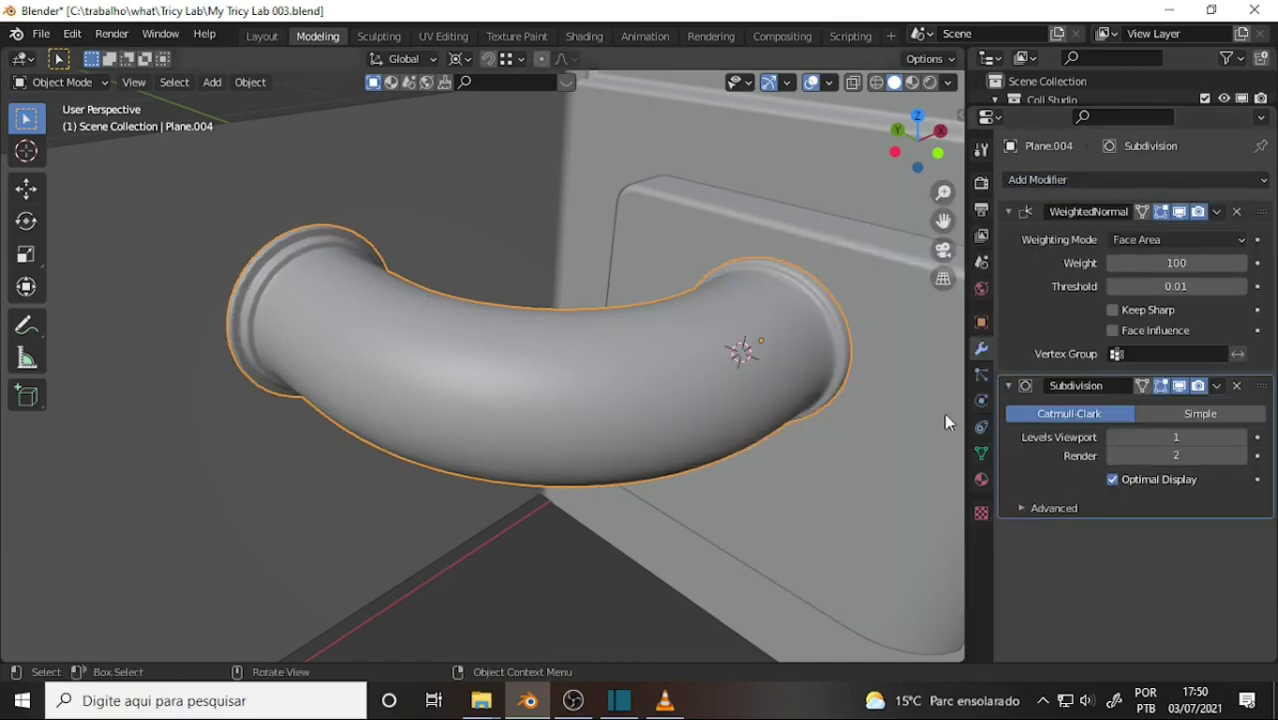
- Set Subdivision viewport levels to 2 and move it above WeightedNormal
{"action": "mouse_move", "coordinate": [944, 413]}
{"action": "middle_mouse_down"}
{"action": "mouse_move", "coordinate": [806, 383]}
{"action": "mouse_move", "coordinate": [873, 388]}
{"action": "mouse_move", "coordinate": [55, 372]}
{"action": "mouse_move", "coordinate": [77, 322]}
{"action": "mouse_move", "coordinate": [114, 311]}
{"action": "mouse_move", "coordinate": [57, 392]}
{"action": "mouse_move", "coordinate": [917, 441]}
{"action": "mouse_move", "coordinate": [915, 430]}
{"action": "middle_mouse_up"}
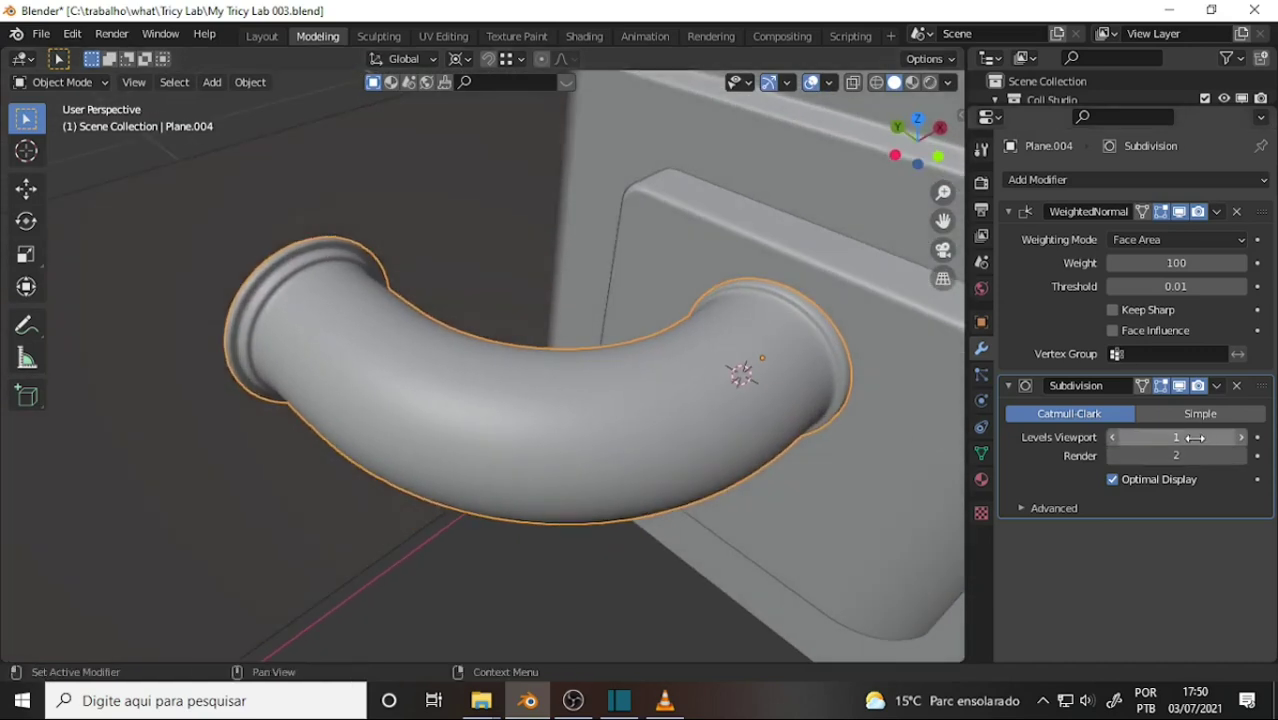
{"action": "left_click", "coordinate": [1240, 437]}
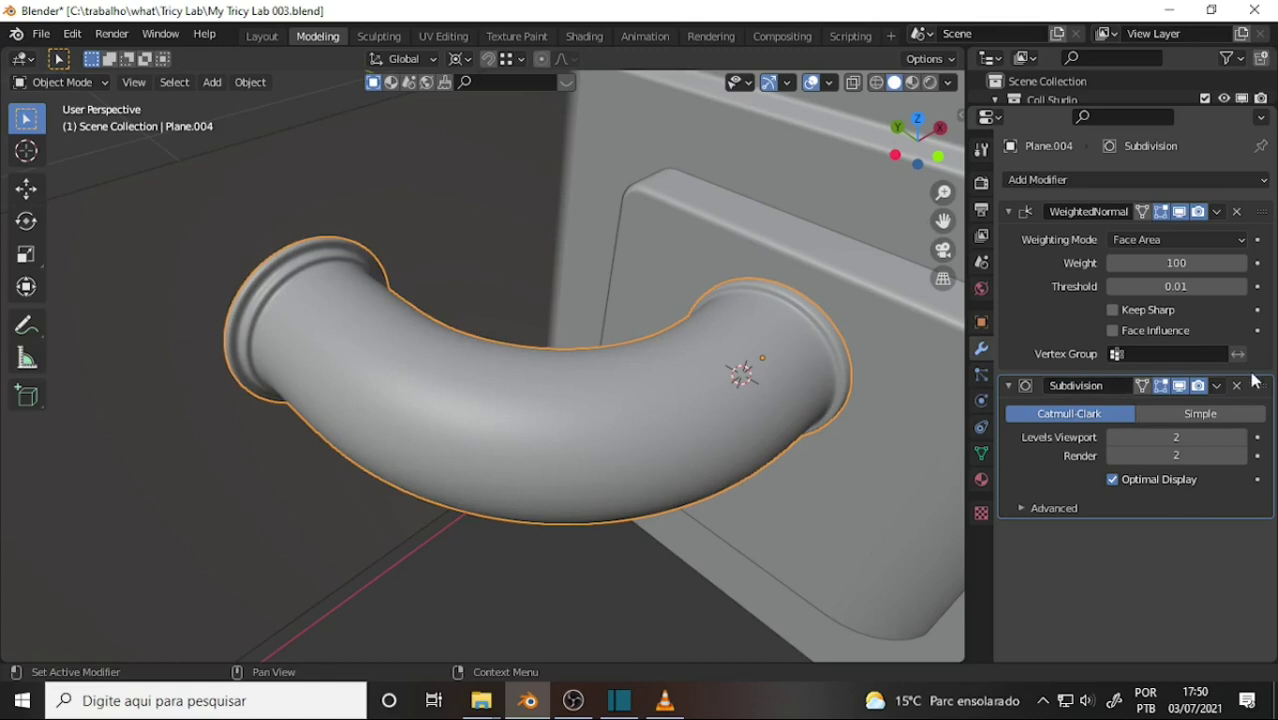
{"action": "left_click_drag", "start_coordinate": [1260, 390], "coordinate": [1259, 208]}
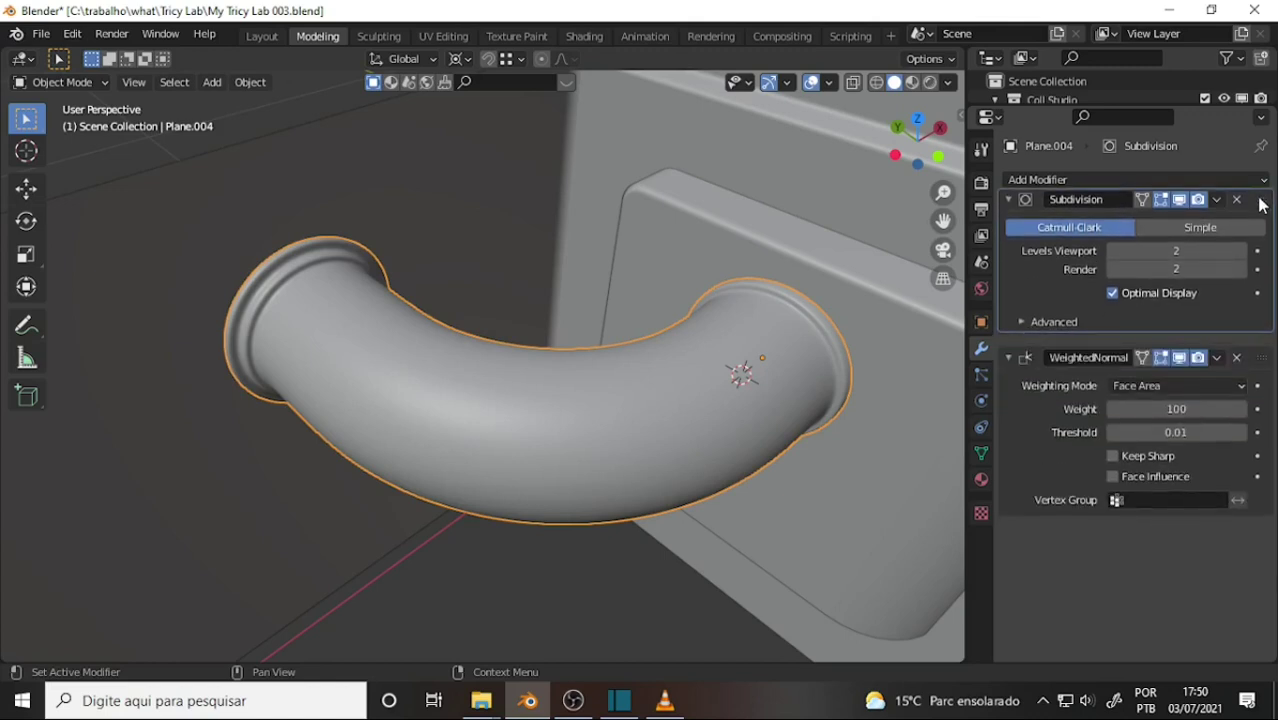
{"action": "mouse_move", "coordinate": [1176, 410]}
{"action": "left_mouse_down"}
{"action": "mouse_move", "coordinate": [1150, 410]}
{"action": "mouse_move", "coordinate": [1176, 410]}
{"action": "left_mouse_up"}
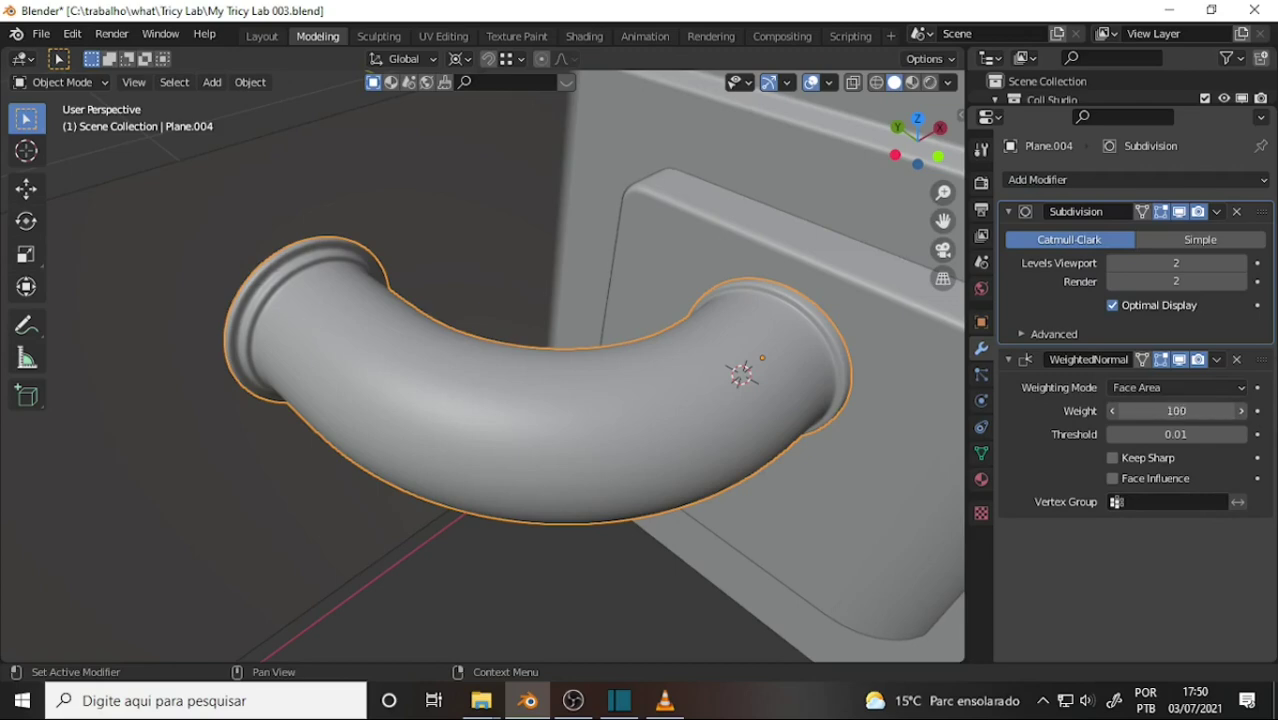
{"action": "mouse_move", "coordinate": [448, 387]}
{"action": "middle_mouse_down"}
{"action": "mouse_move", "coordinate": [315, 340]}
{"action": "mouse_move", "coordinate": [348, 320]}
{"action": "mouse_move", "coordinate": [360, 277]}
{"action": "mouse_move", "coordinate": [479, 240]}
{"action": "mouse_move", "coordinate": [500, 298]}
{"action": "mouse_move", "coordinate": [499, 383]}
{"action": "mouse_move", "coordinate": [505, 357]}
{"action": "mouse_move", "coordinate": [513, 371]}
{"action": "mouse_move", "coordinate": [621, 357]}
{"action": "mouse_move", "coordinate": [483, 301]}
{"action": "middle_mouse_up"}
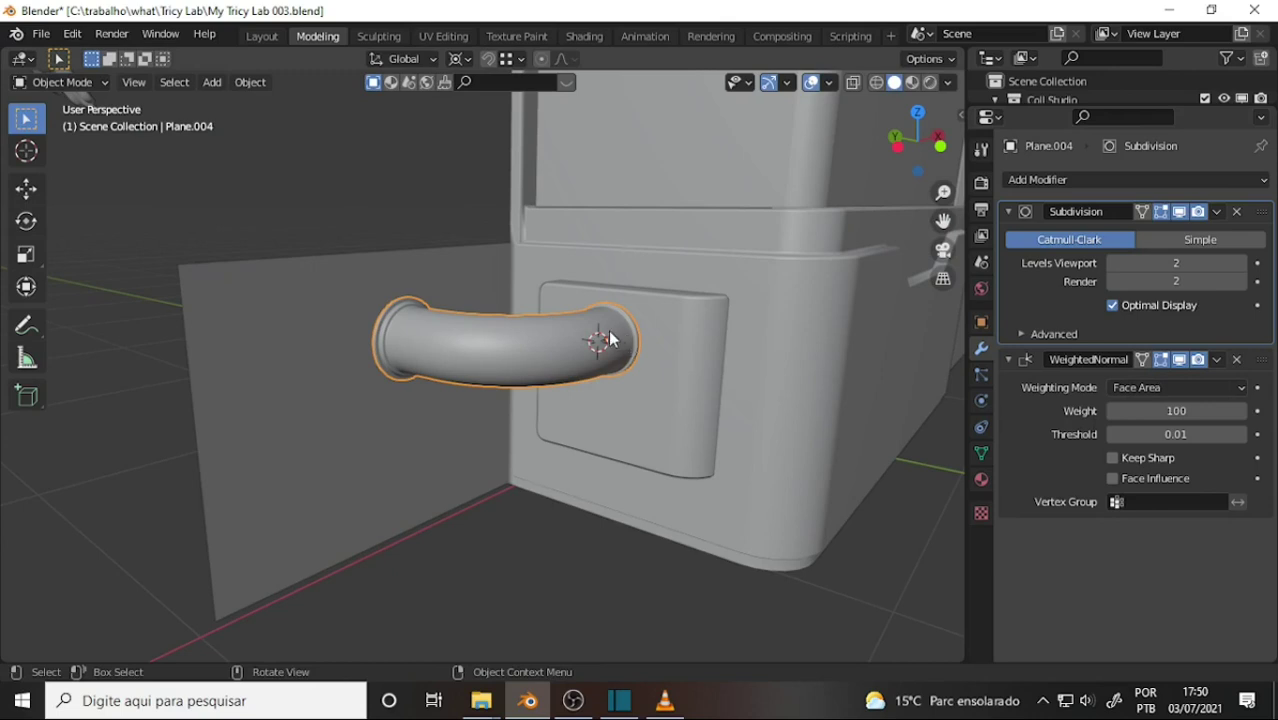
- Duplicate the pipe as Plane.005, moved -0.20311 m along Z below the original
{"action": "key", "text": "shift+d"}
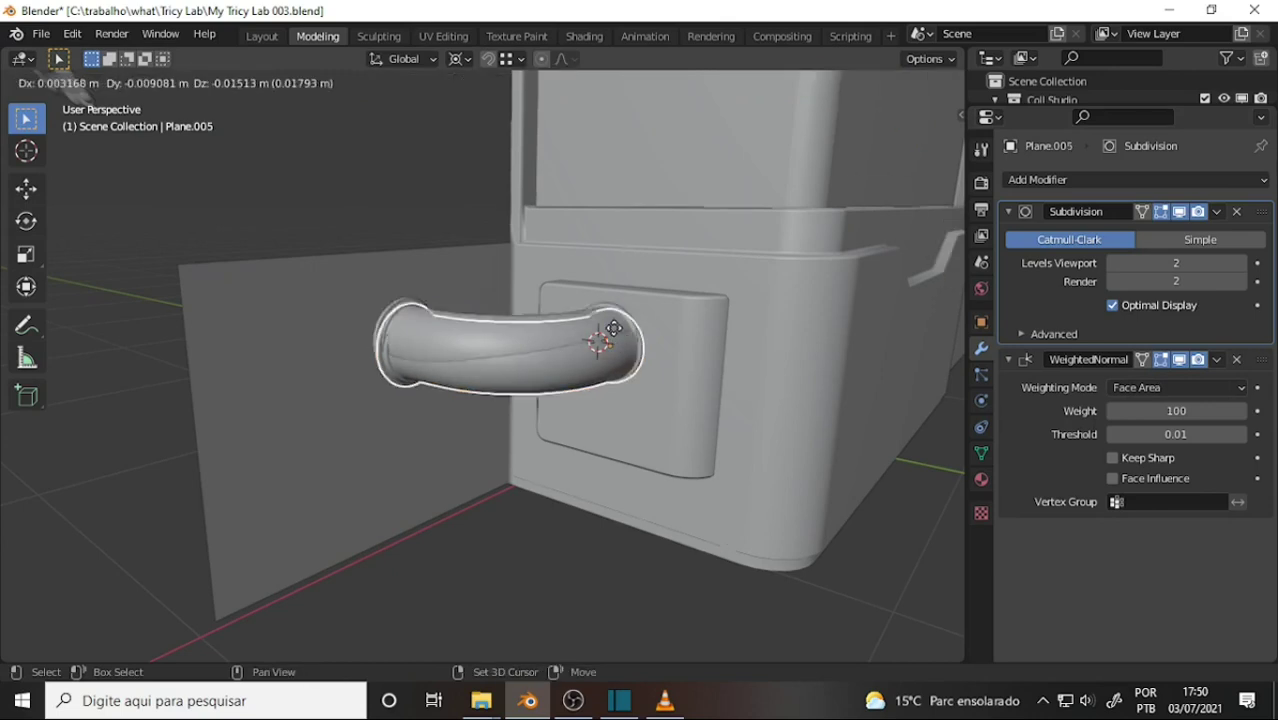
{"action": "key", "text": "z"}
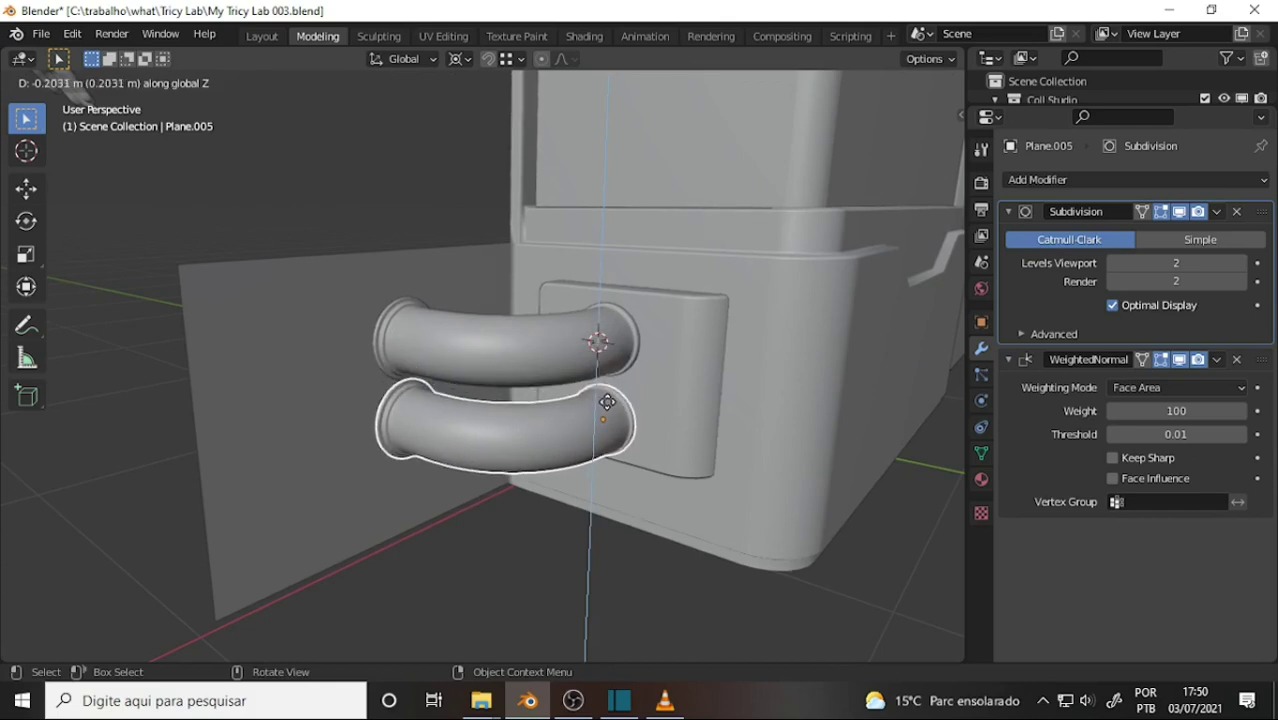
{"action": "left_click", "coordinate": [607, 404]}
{"action": "scroll", "coordinate": [687, 327], "scroll_direction": "up", "scroll_amount": 3}
{"action": "mouse_move", "coordinate": [681, 326]}
{"action": "middle_mouse_down"}
{"action": "mouse_move", "coordinate": [740, 281]}
{"action": "mouse_move", "coordinate": [792, 271]}
{"action": "mouse_move", "coordinate": [713, 294]}
{"action": "mouse_move", "coordinate": [631, 290]}
{"action": "mouse_move", "coordinate": [676, 376]}
{"action": "mouse_move", "coordinate": [932, 385]}
{"action": "mouse_move", "coordinate": [70, 373]}
{"action": "mouse_move", "coordinate": [766, 360]}
{"action": "mouse_move", "coordinate": [651, 350]}
{"action": "mouse_move", "coordinate": [662, 335]}
{"action": "middle_mouse_up"}
{"action": "scroll", "coordinate": [640, 287], "scroll_direction": "down", "scroll_amount": 3}
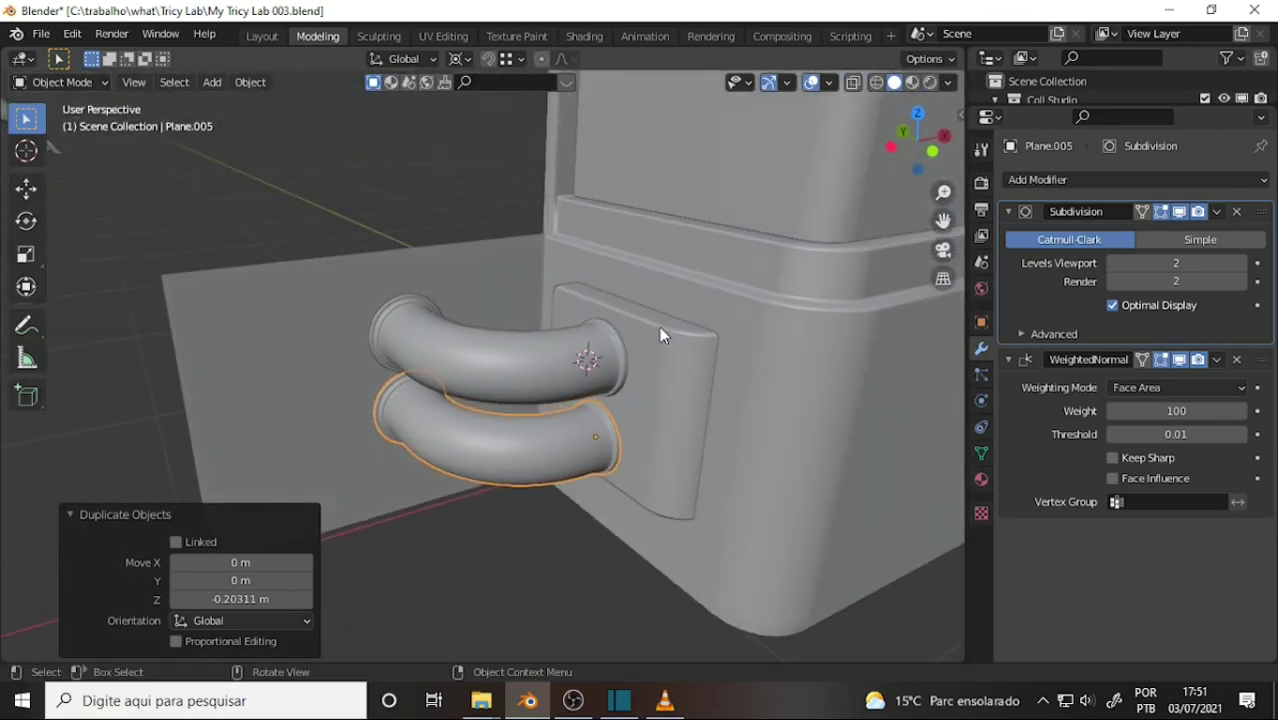
{"action": "mouse_move", "coordinate": [550, 441]}
{"action": "middle_mouse_down"}
{"action": "mouse_move", "coordinate": [644, 371]}
{"action": "mouse_move", "coordinate": [560, 335]}
{"action": "mouse_move", "coordinate": [574, 302]}
{"action": "mouse_move", "coordinate": [609, 291]}
{"action": "mouse_move", "coordinate": [730, 317]}
{"action": "mouse_move", "coordinate": [576, 337]}
{"action": "mouse_move", "coordinate": [587, 373]}
{"action": "middle_mouse_up"}
{"action": "scroll", "coordinate": [644, 371], "scroll_direction": "up", "scroll_amount": 3}
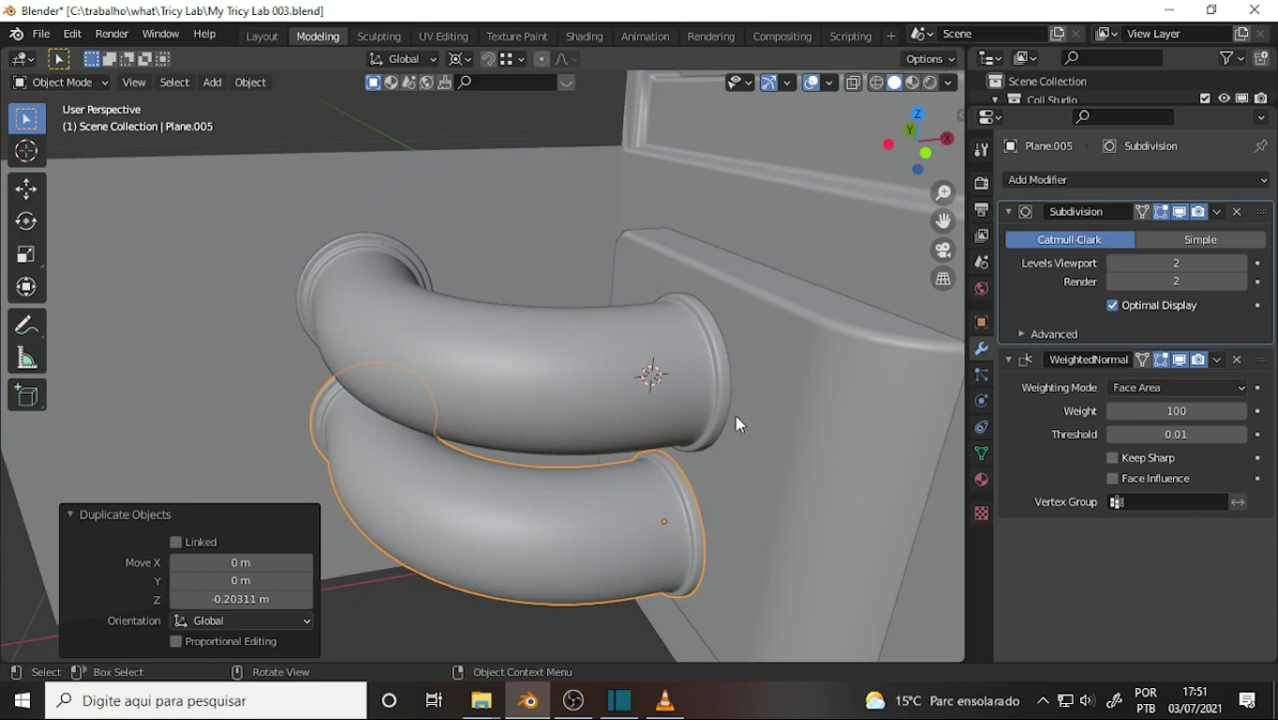
- Scale the upper pipe's wall-end flange face ring by 1.083 in Edit Mode
{"action": "left_click", "coordinate": [697, 384]}
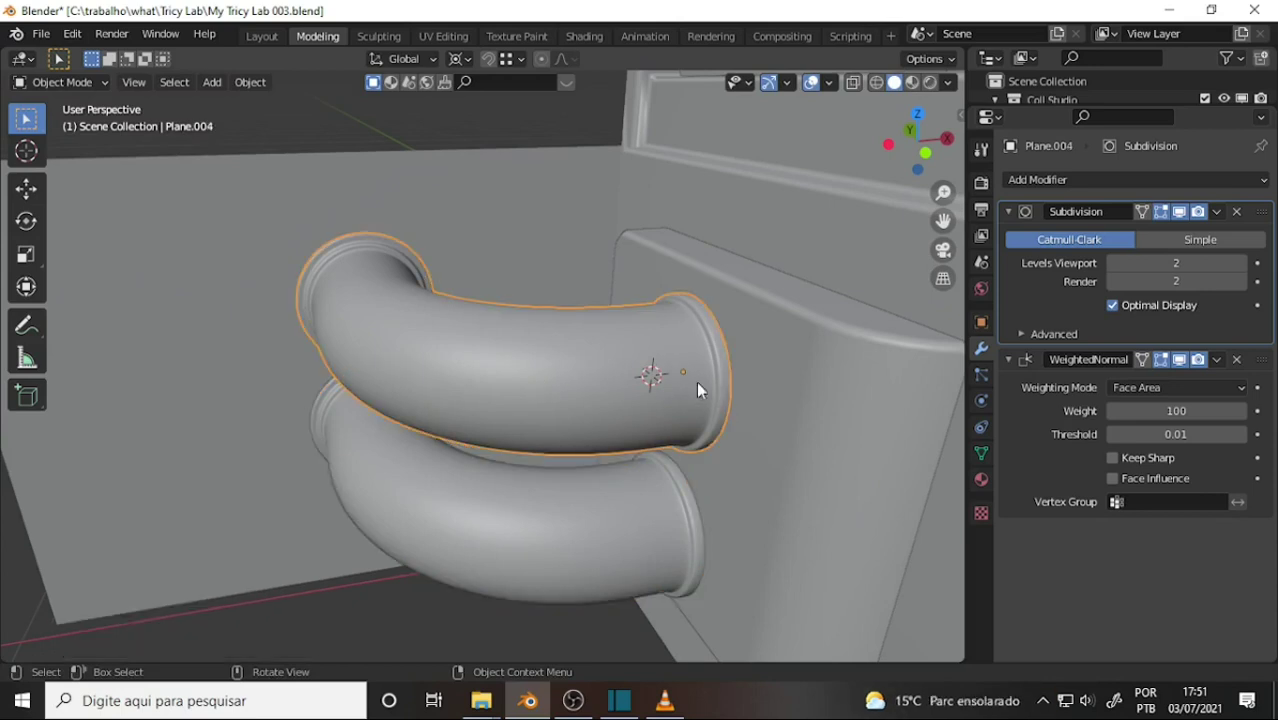
{"action": "left_click", "coordinate": [60, 82]}
{"action": "left_click", "coordinate": [45, 120]}
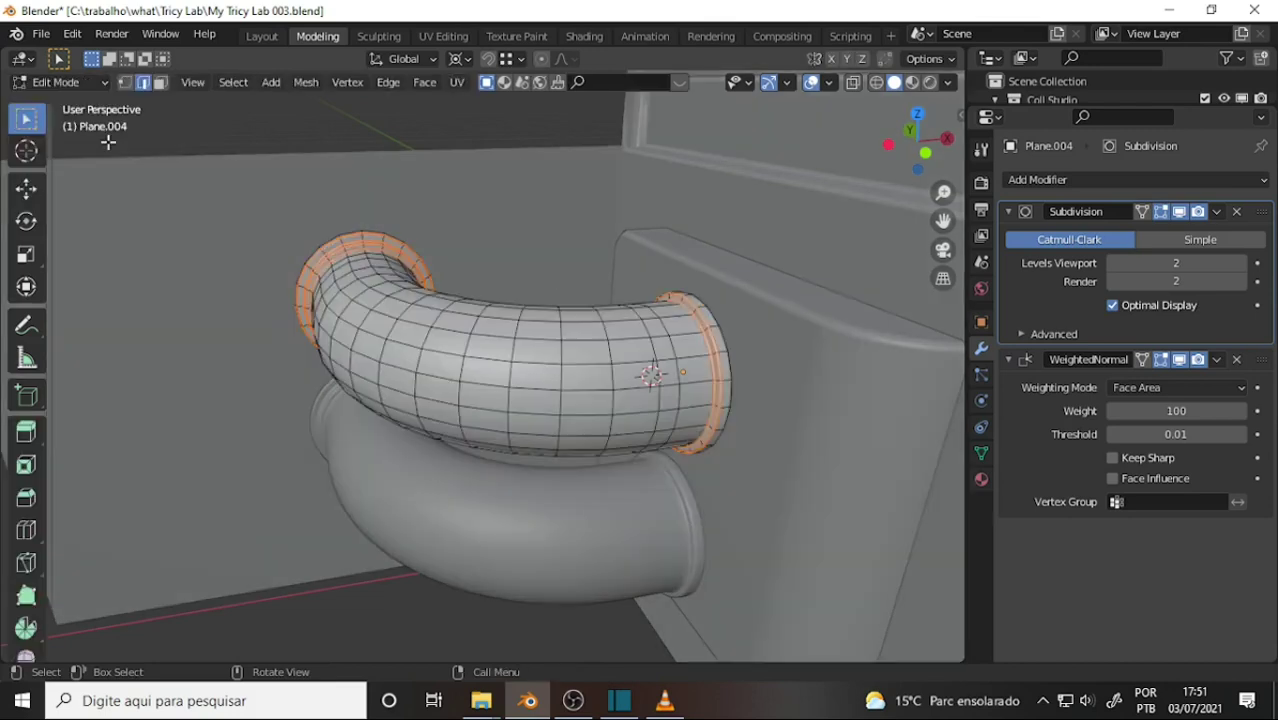
{"action": "left_click", "coordinate": [723, 352], "text": "alt"}
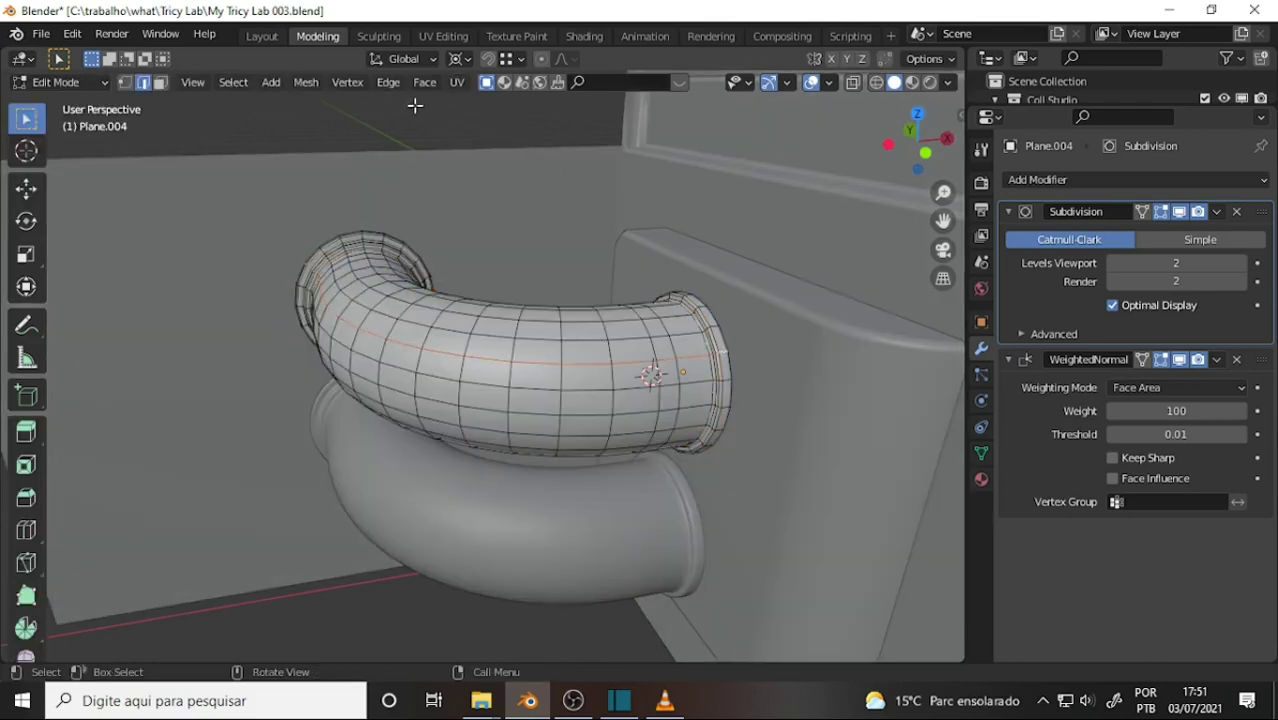
{"action": "left_click", "coordinate": [160, 82]}
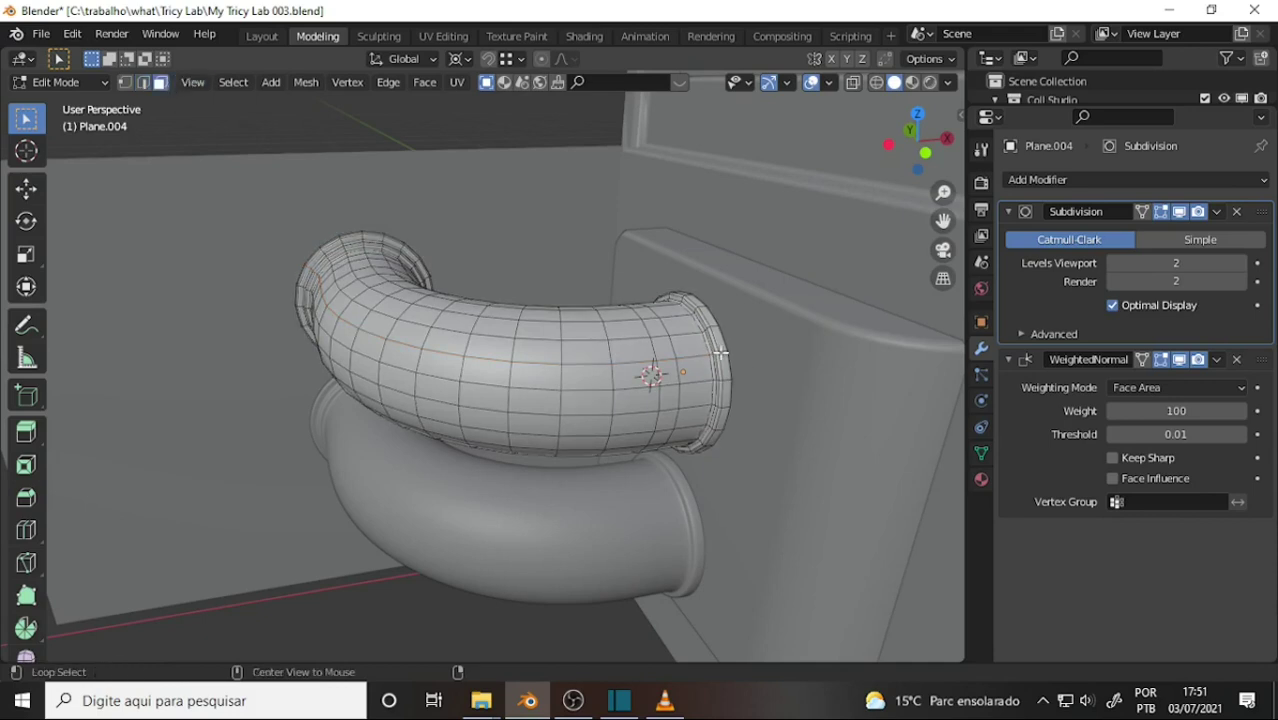
{"action": "left_click", "coordinate": [720, 353], "text": "alt"}
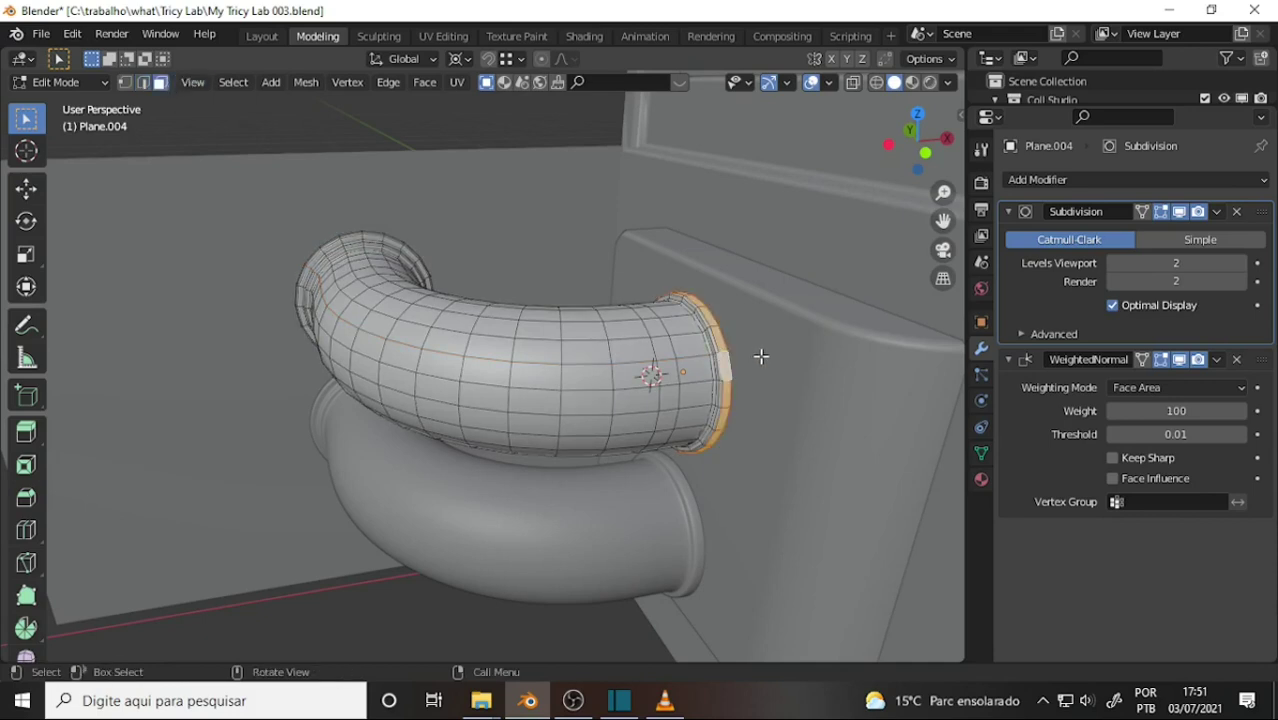
{"action": "key", "text": "s"}
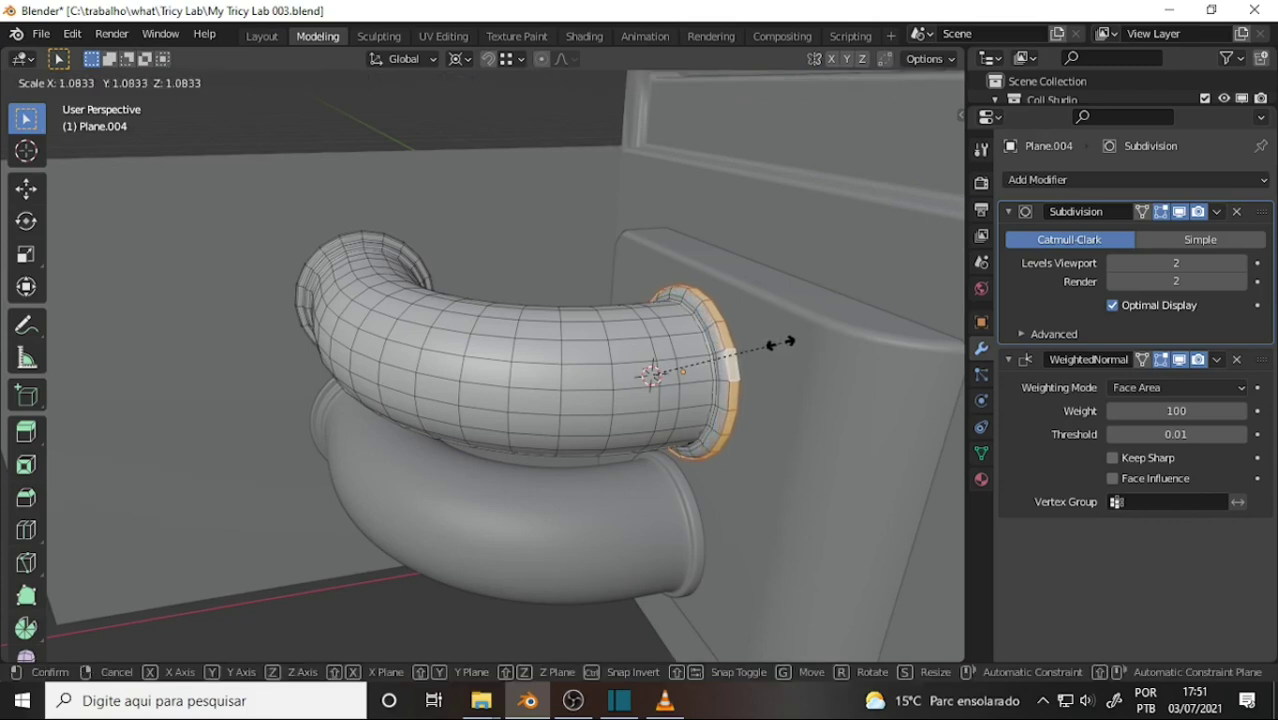
{"action": "left_click", "coordinate": [780, 343]}
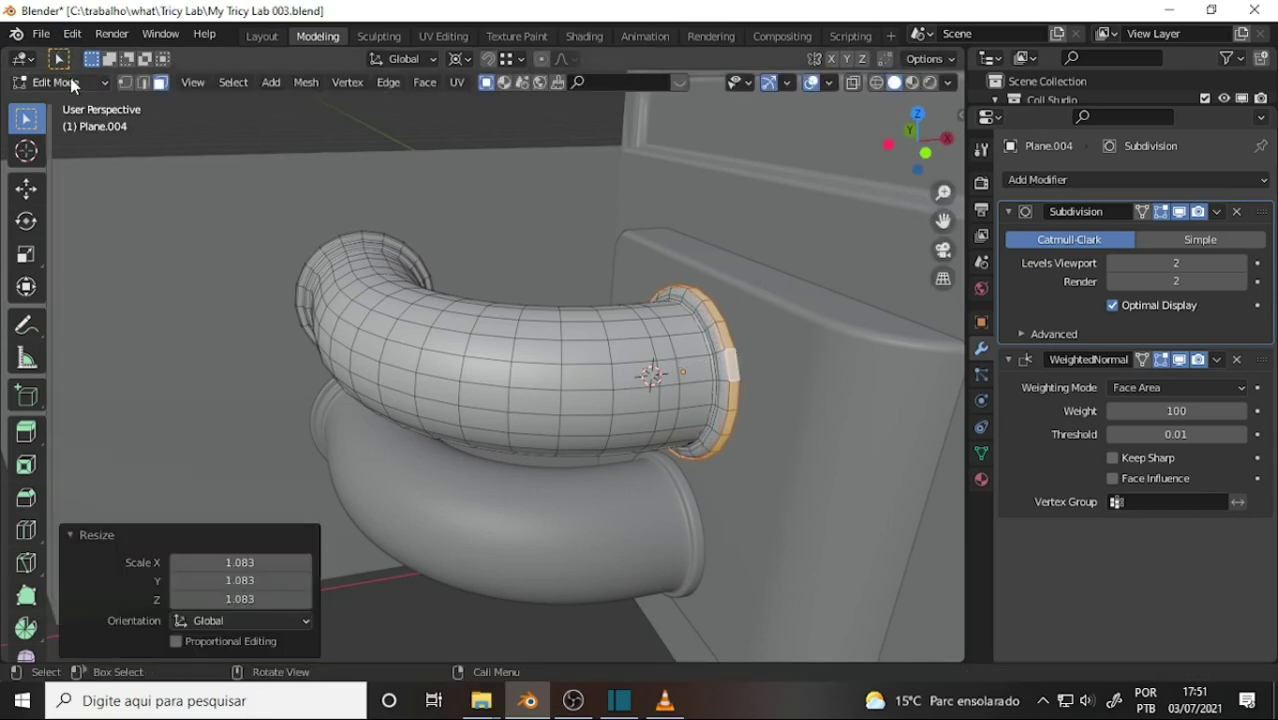
{"action": "left_click", "coordinate": [62, 82]}
{"action": "left_click", "coordinate": [80, 106]}
{"action": "mouse_move", "coordinate": [461, 243]}
{"action": "middle_mouse_down"}
{"action": "mouse_move", "coordinate": [626, 242]}
{"action": "mouse_move", "coordinate": [497, 225]}
{"action": "middle_mouse_up"}
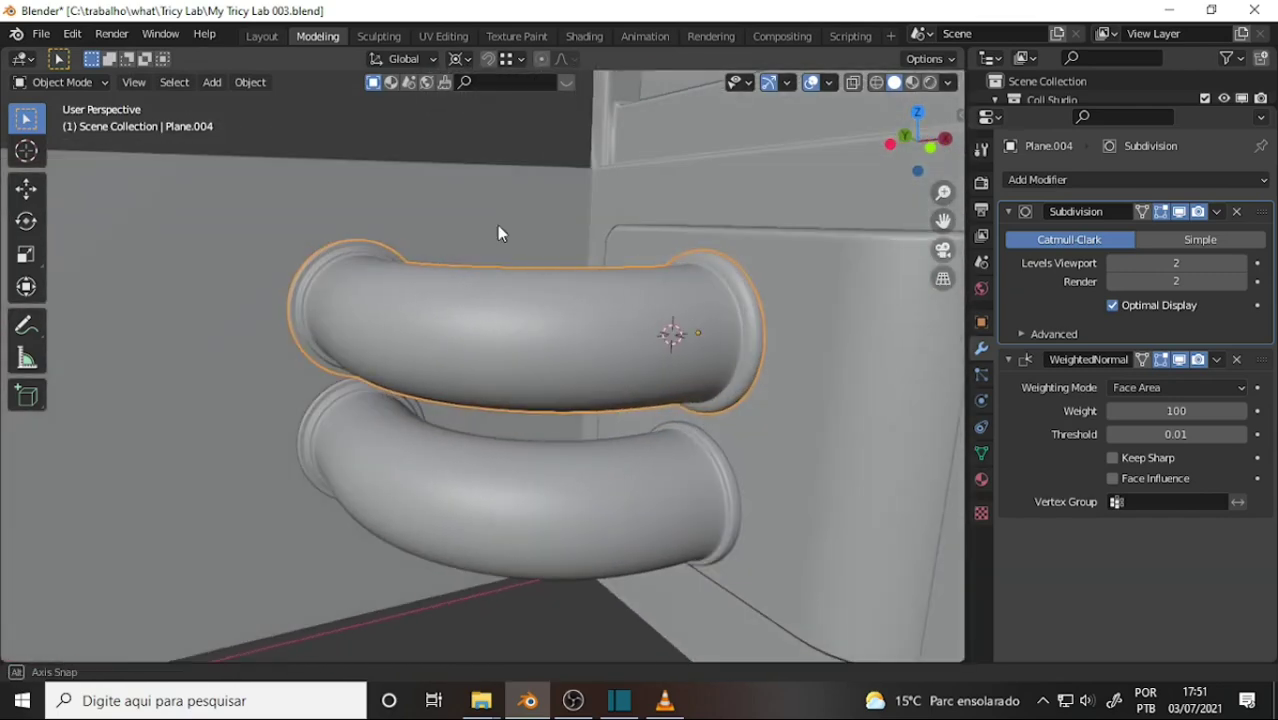
- Replace the old lower pipe with a fresh duplicate moved -0.19724 m along Z
{"action": "left_click", "coordinate": [511, 502]}
{"action": "key", "text": "Delete"}
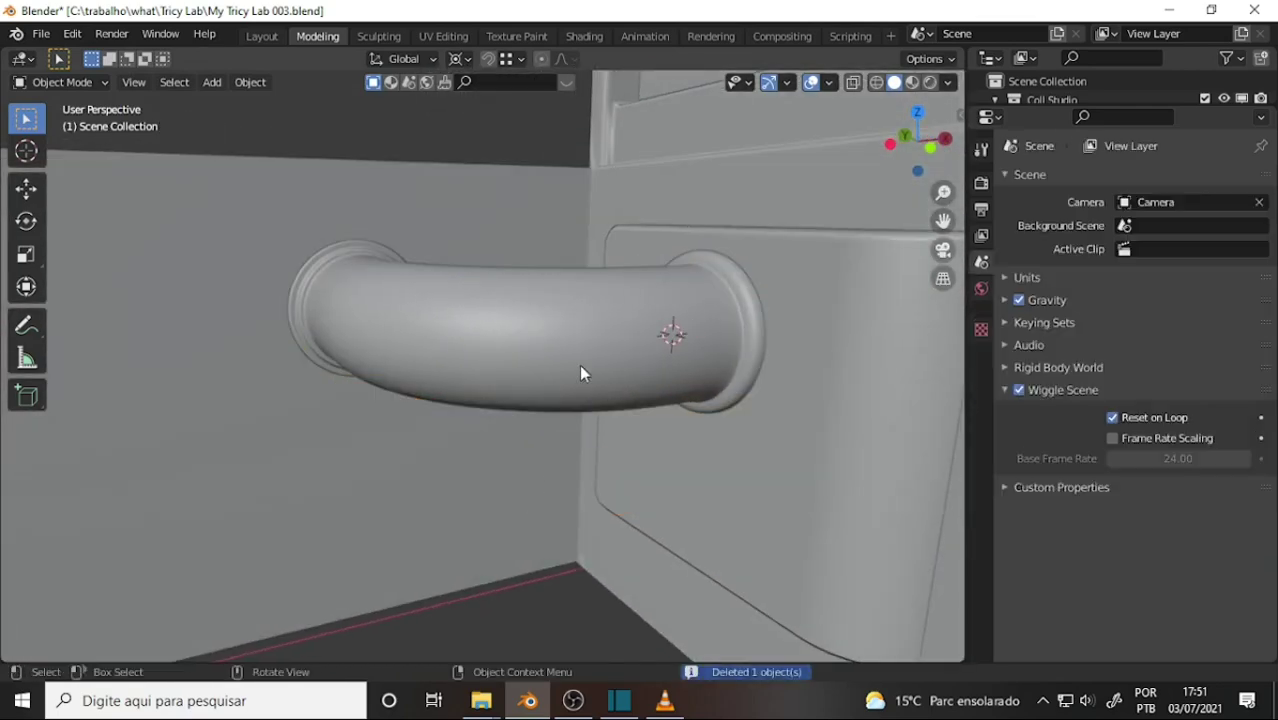
{"action": "left_click", "coordinate": [567, 362]}
{"action": "key", "text": "shift+d"}
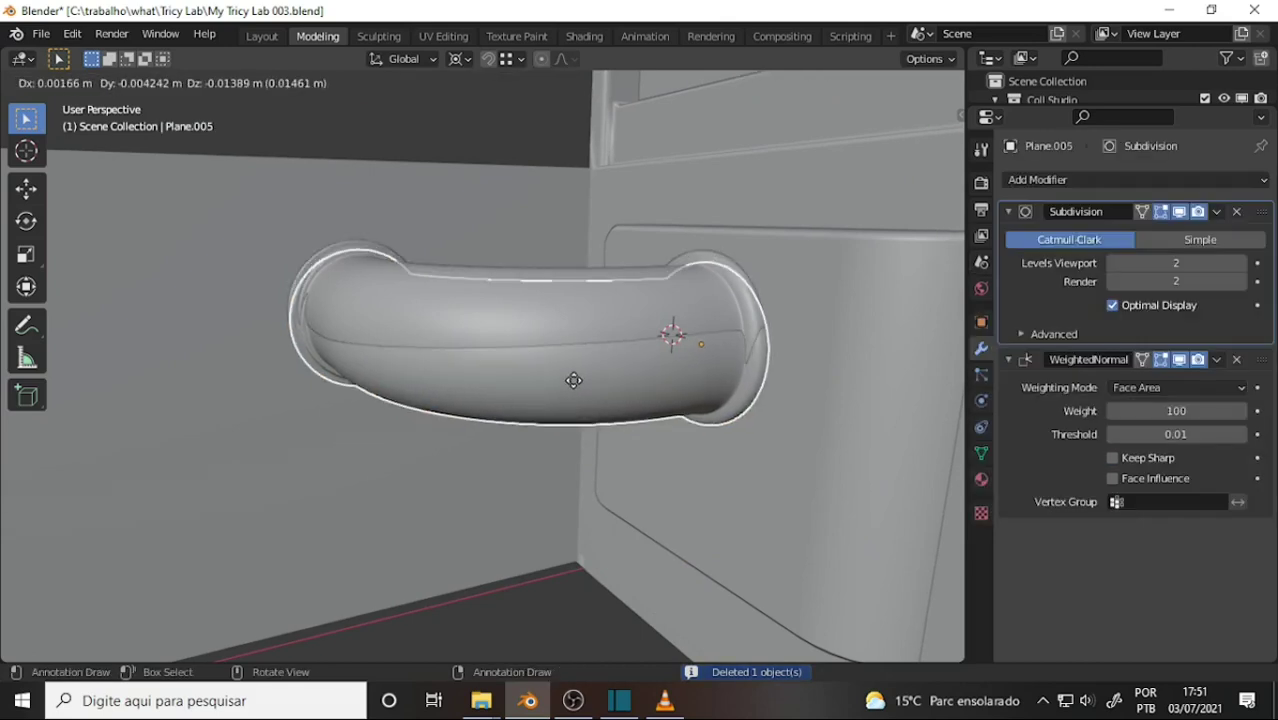
{"action": "key", "text": "z"}
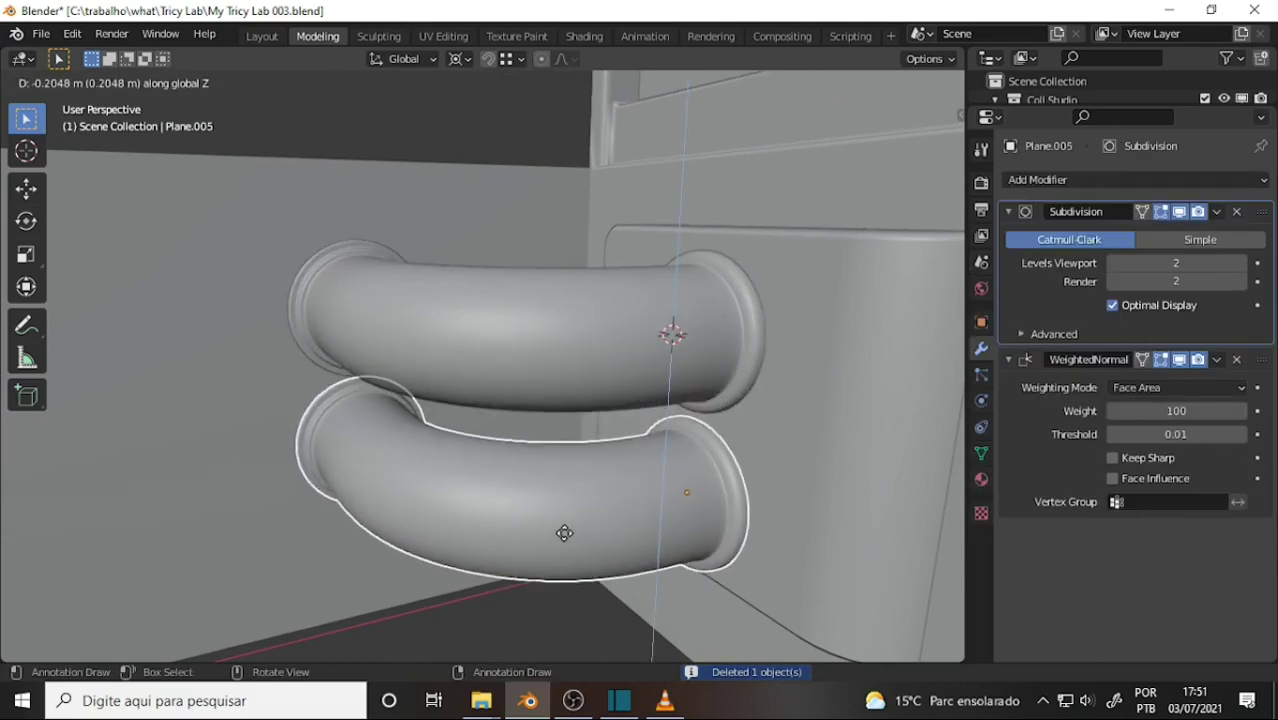
{"action": "left_click", "coordinate": [567, 527]}
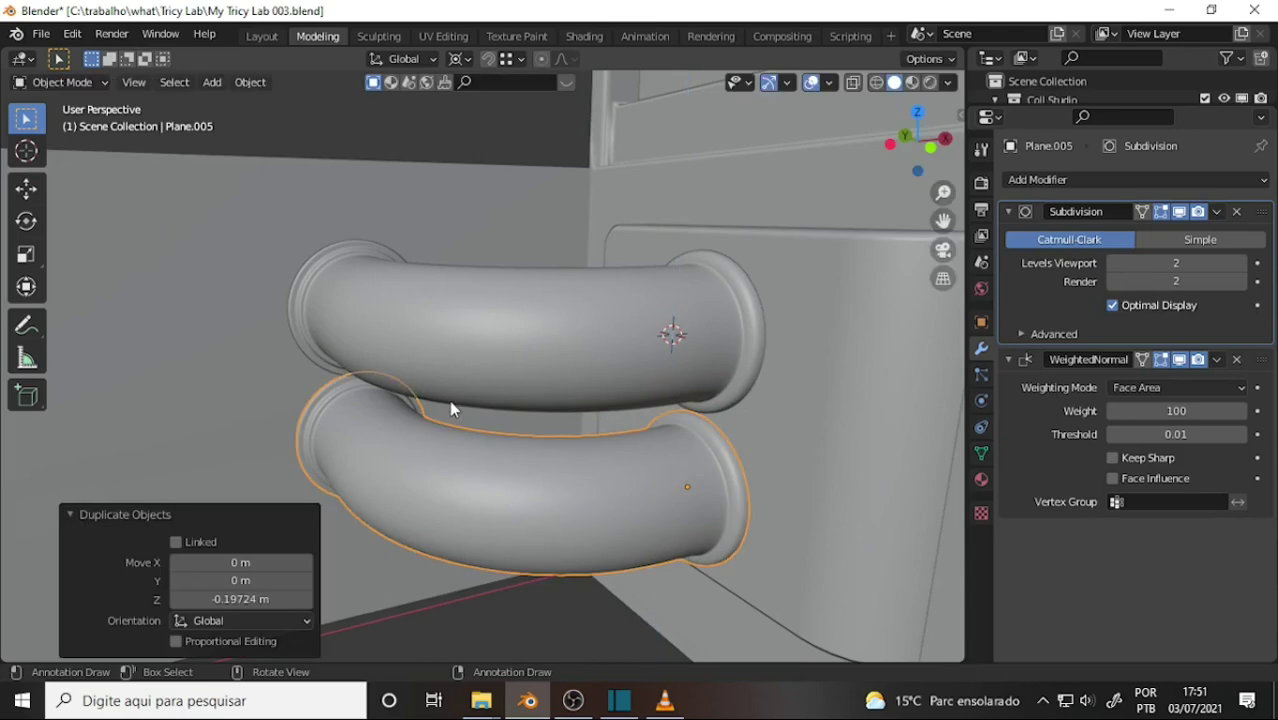
{"action": "mouse_move", "coordinate": [450, 405]}
{"action": "middle_mouse_down"}
{"action": "mouse_move", "coordinate": [563, 392]}
{"action": "mouse_move", "coordinate": [745, 276]}
{"action": "middle_mouse_up"}
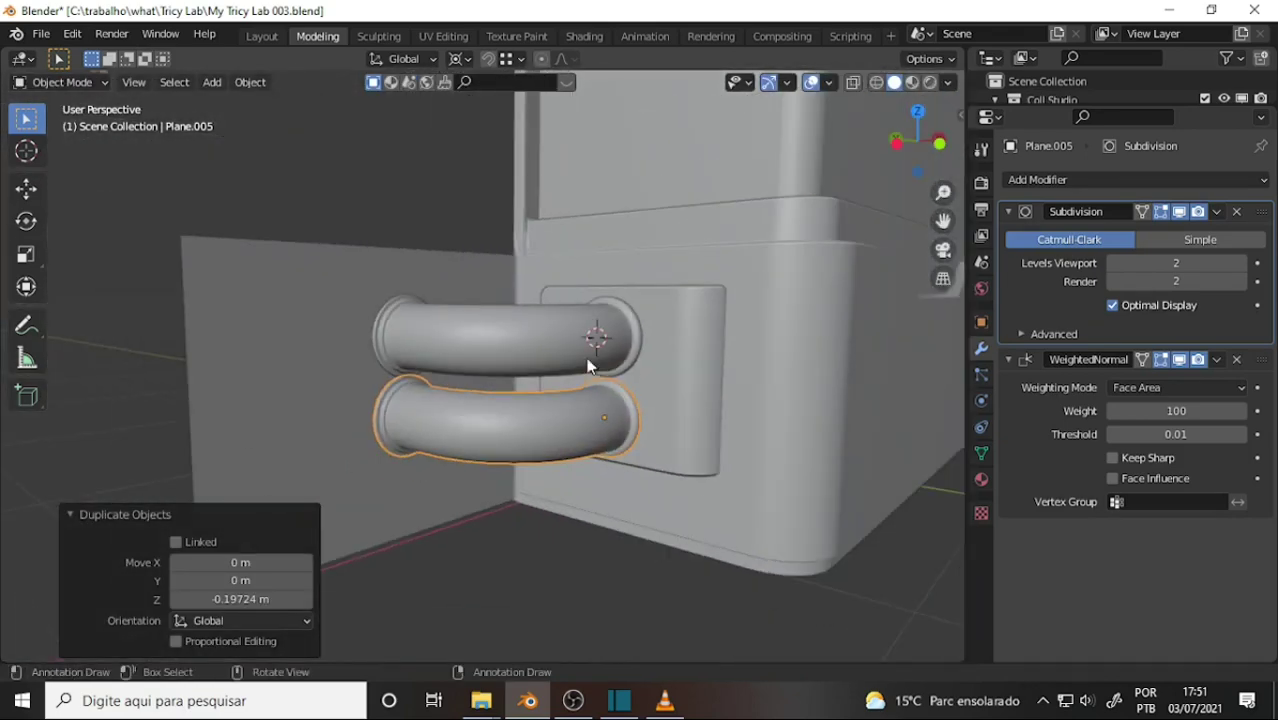
{"action": "left_click", "coordinate": [311, 290]}
- Delete Cube.001's flat wall face and orbit to face the pipe openings
{"action": "left_click", "coordinate": [80, 84]}
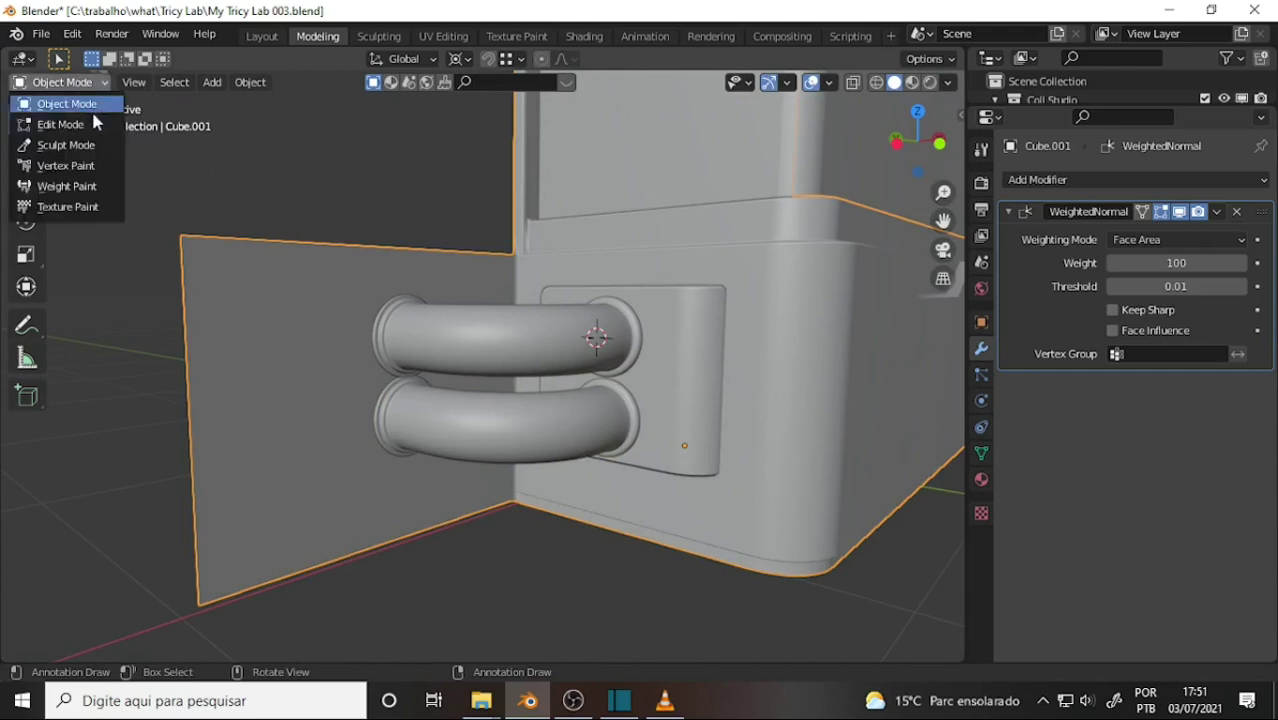
{"action": "left_click", "coordinate": [60, 121]}
{"action": "left_click", "coordinate": [272, 339]}
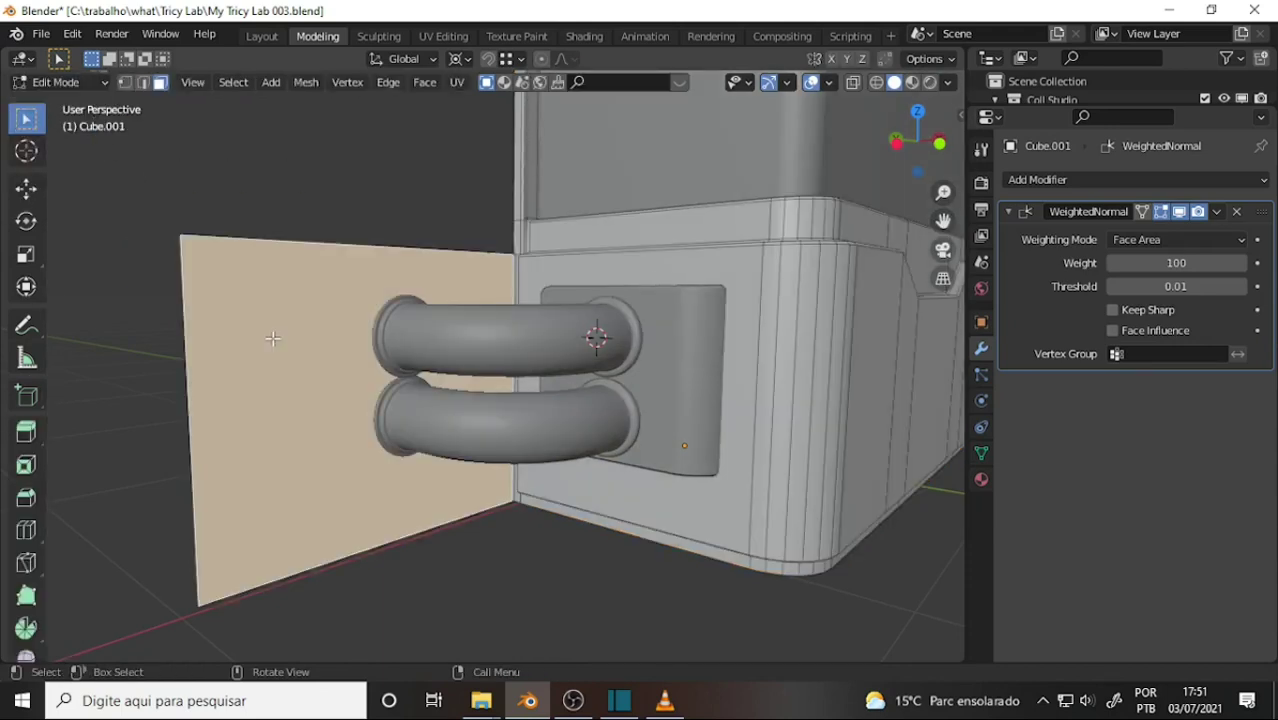
{"action": "key", "text": "x"}
{"action": "left_click", "coordinate": [270, 287]}
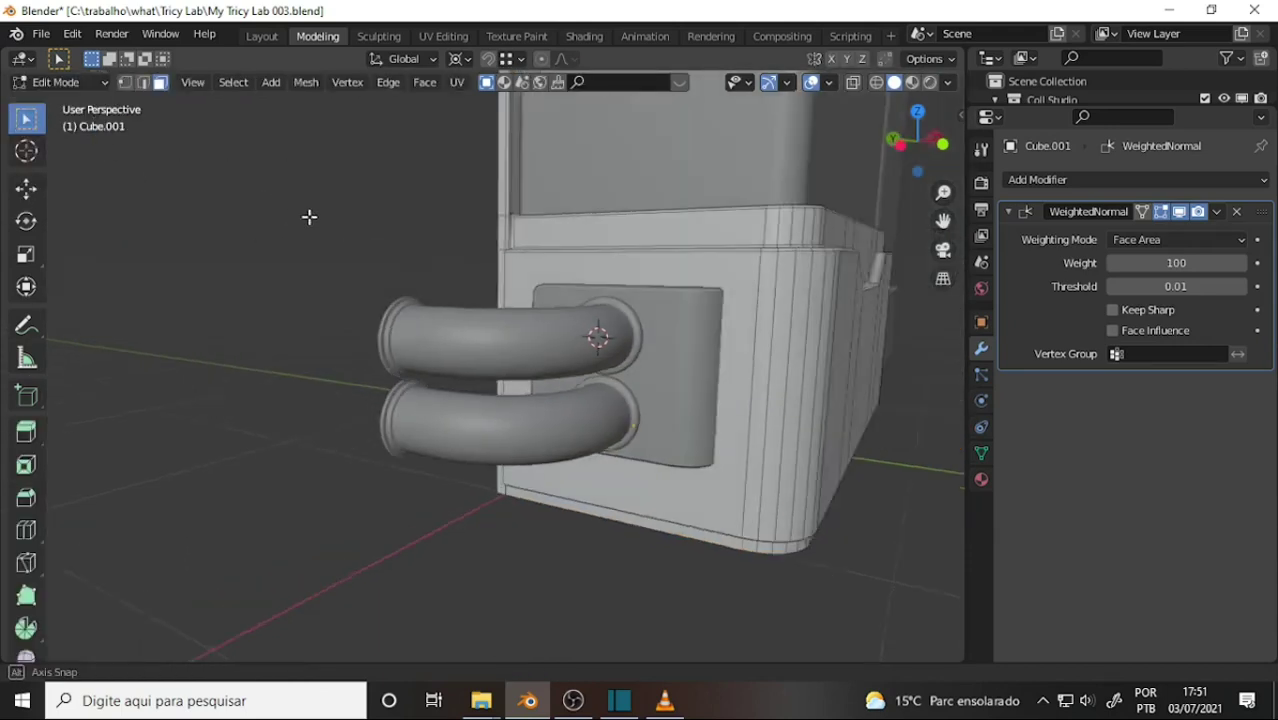
{"action": "mouse_move", "coordinate": [308, 217]}
{"action": "middle_mouse_down"}
{"action": "mouse_move", "coordinate": [609, 242]}
{"action": "mouse_move", "coordinate": [573, 243]}
{"action": "middle_mouse_up"}
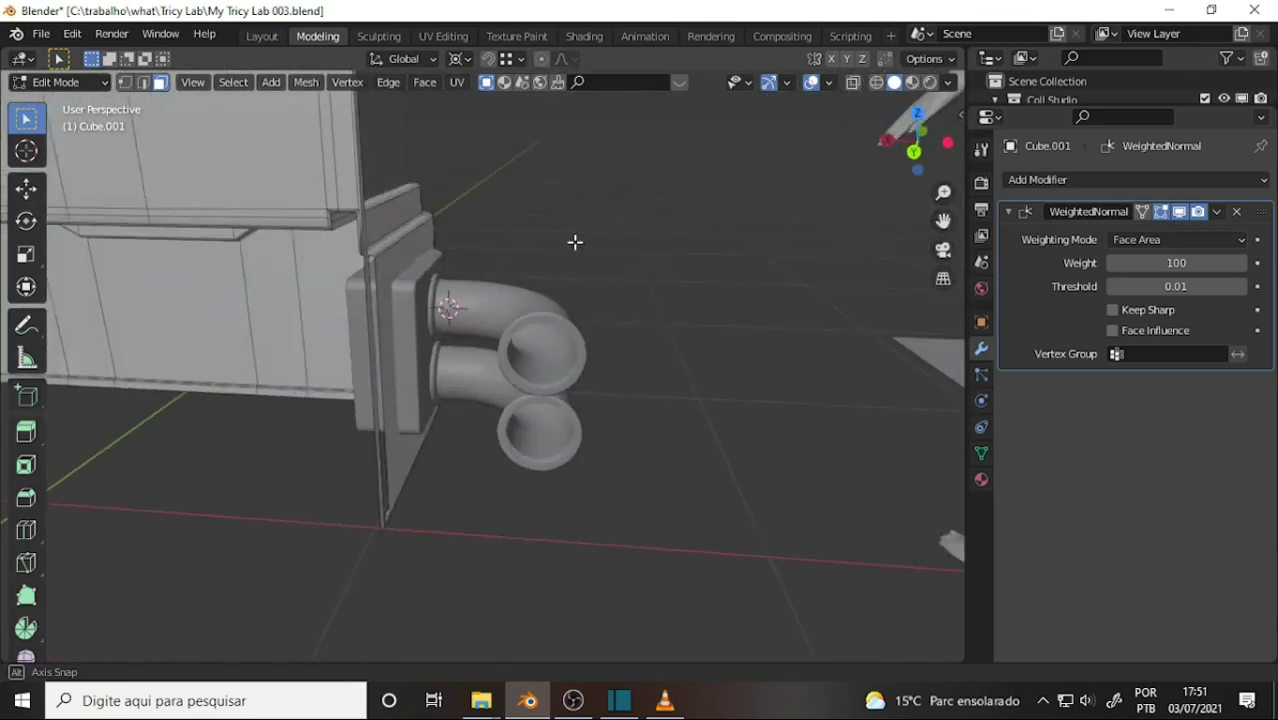
{"action": "scroll", "coordinate": [650, 274], "scroll_direction": "up", "scroll_amount": 3}
{"action": "scroll", "coordinate": [647, 273], "scroll_direction": "up", "scroll_amount": 2}
{"action": "middle_click_drag", "start_coordinate": [647, 273], "coordinate": [571, 244]}
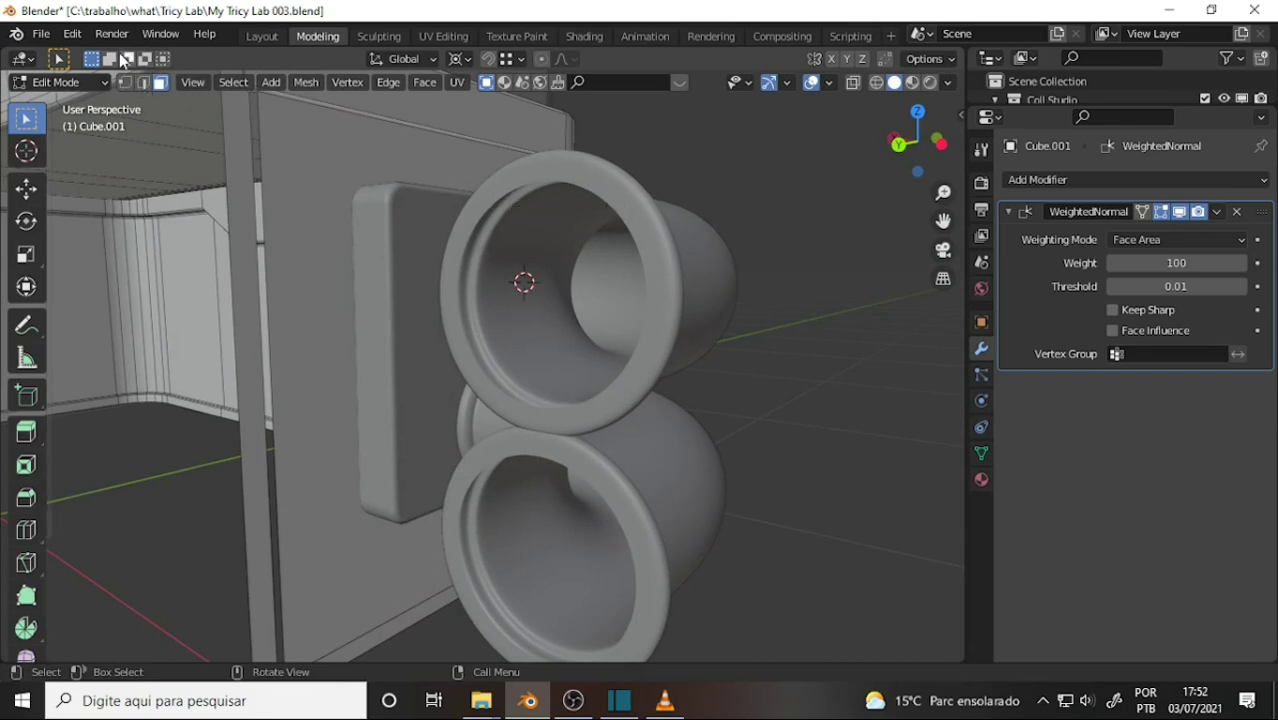
- Open the upper pipe, Plane.004, by deleting the ring of faces at its flanged rim
{"action": "left_click", "coordinate": [50, 82]}
{"action": "left_click", "coordinate": [62, 102]}
{"action": "left_click", "coordinate": [668, 236]}
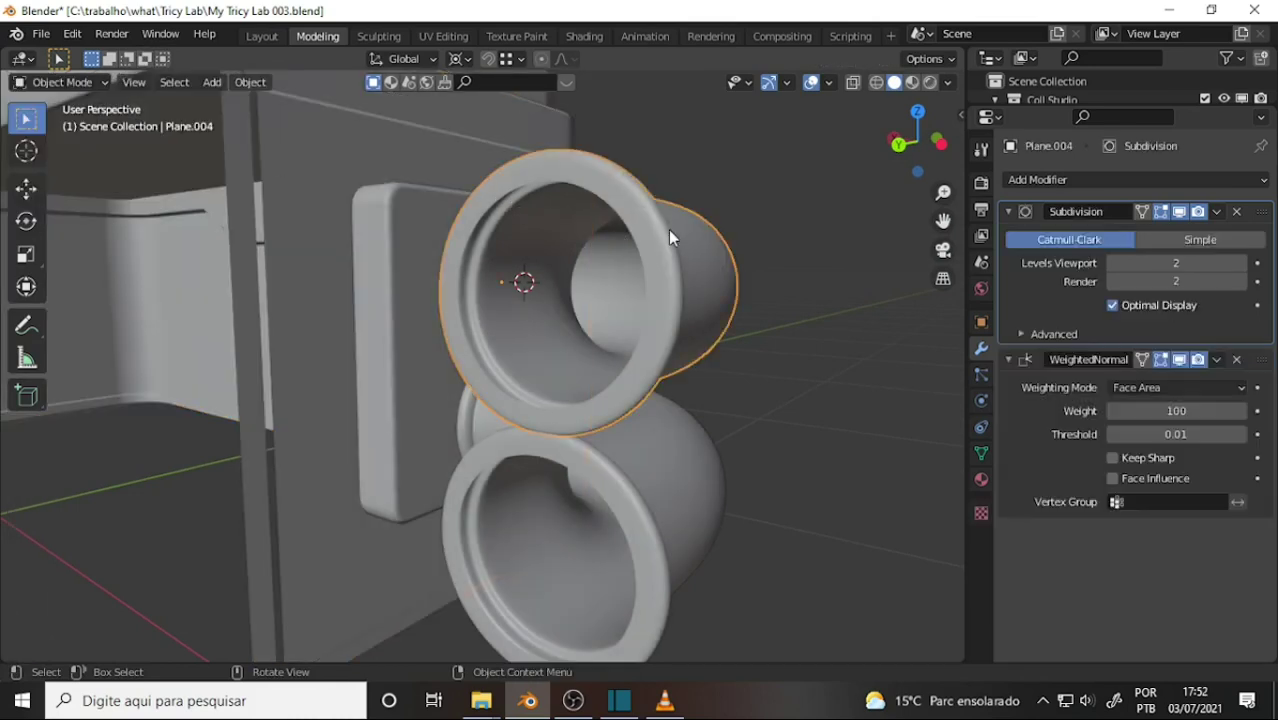
{"action": "left_click", "coordinate": [60, 82]}
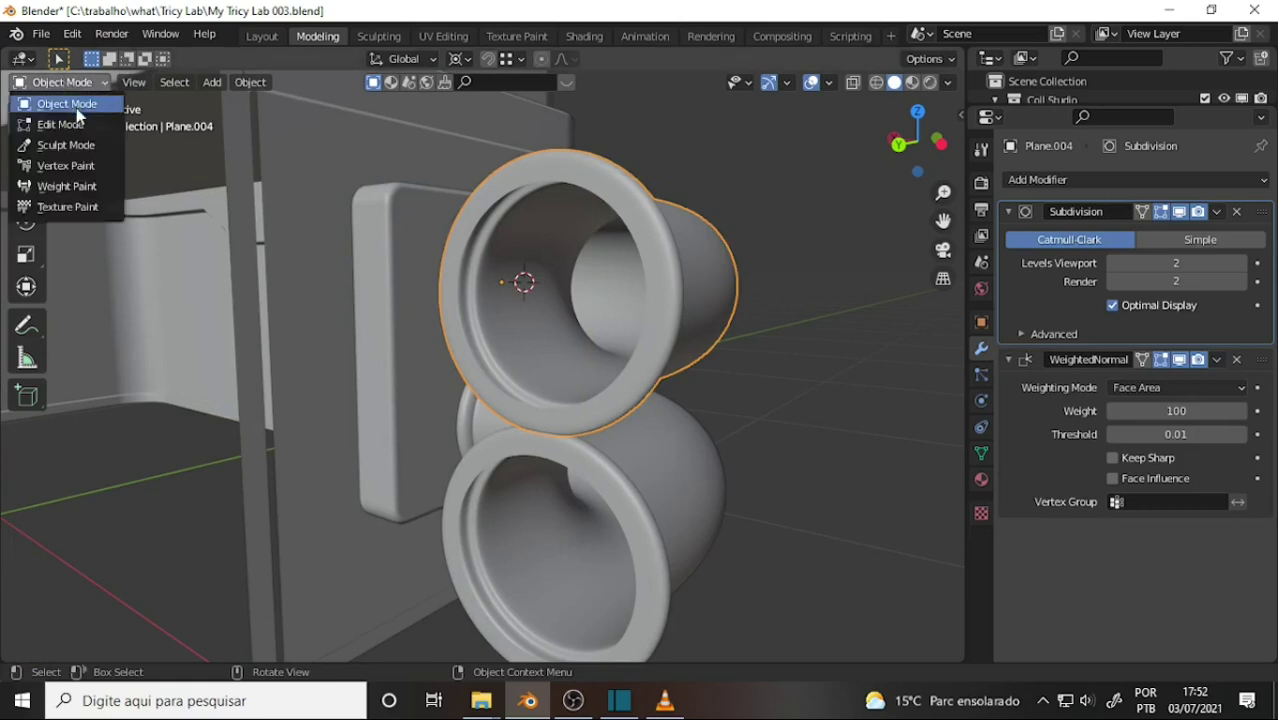
{"action": "left_click", "coordinate": [62, 124]}
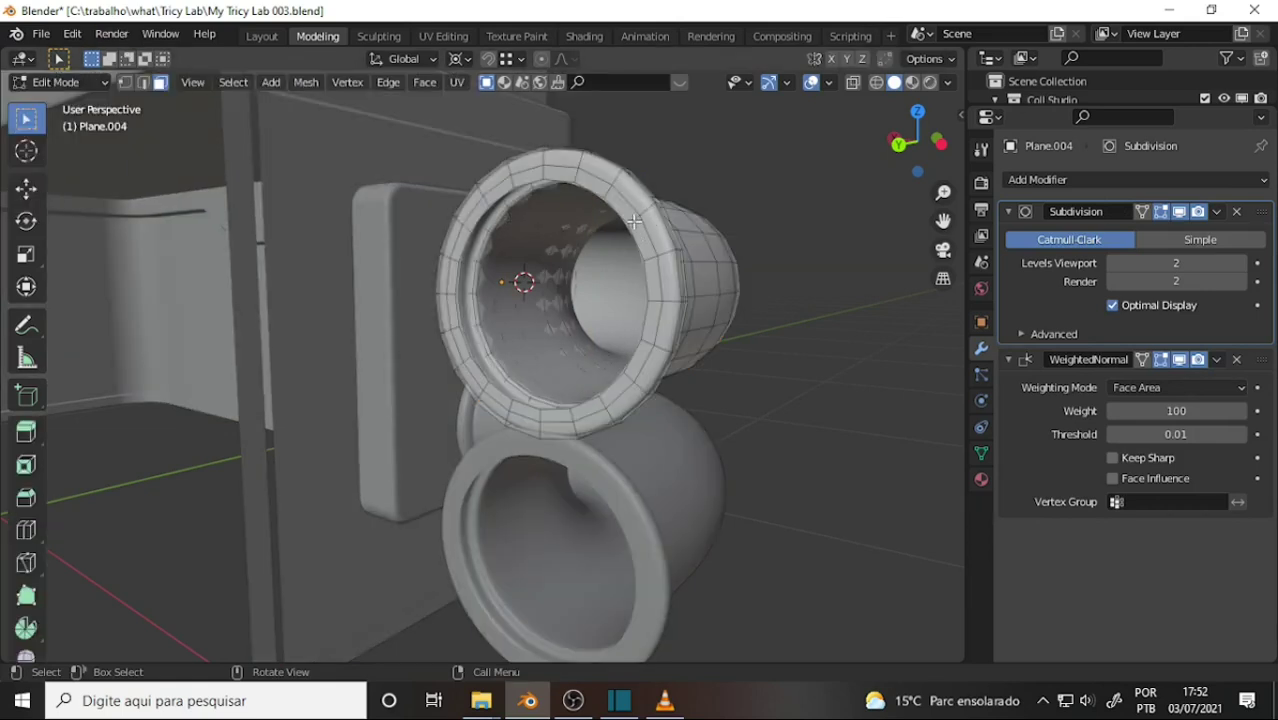
{"action": "left_click", "coordinate": [634, 222], "text": "alt"}
{"action": "key", "text": "x"}
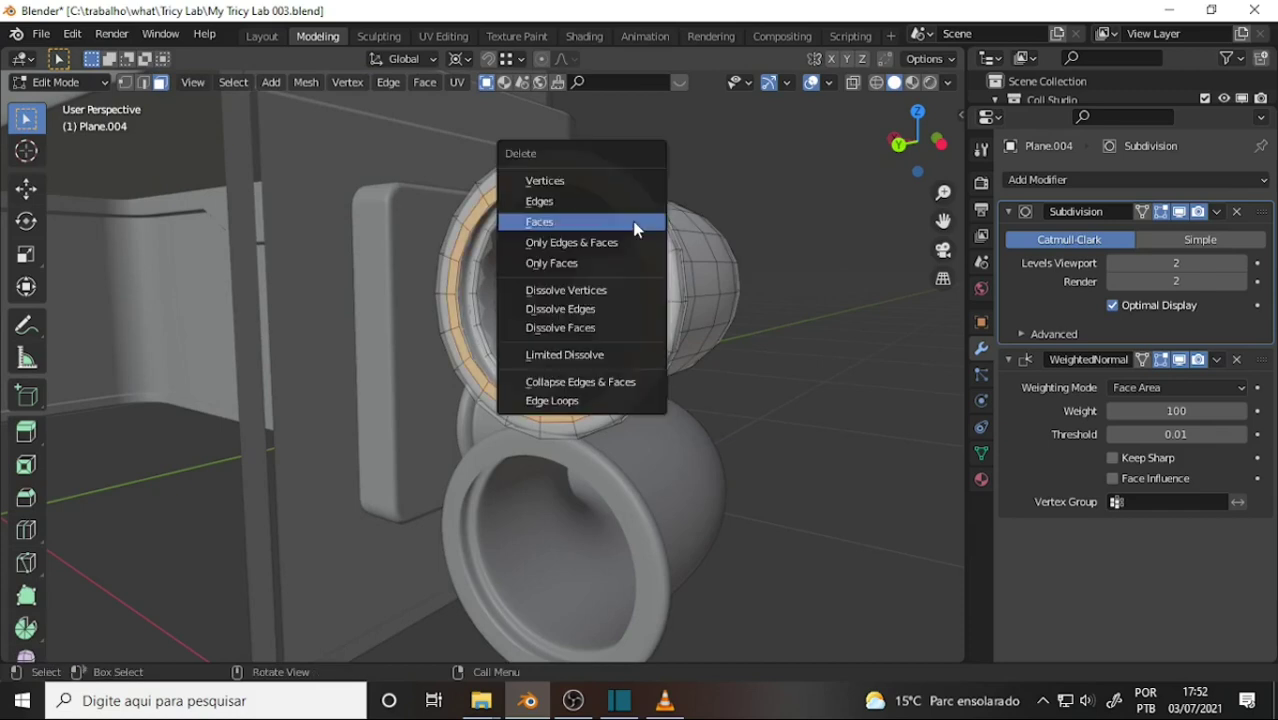
{"action": "left_click", "coordinate": [634, 227]}
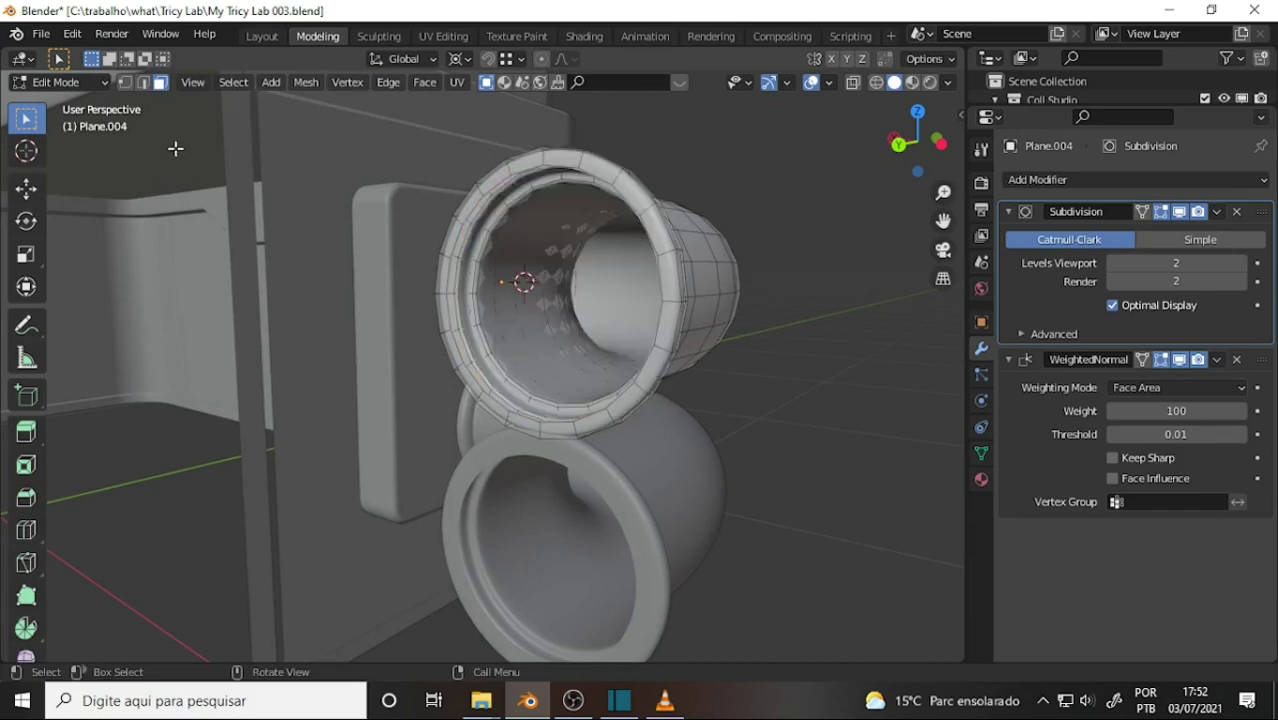
- Delete the rim face ring of the lower pipe, Plane.005, to open its end too
{"action": "left_click", "coordinate": [90, 82]}
{"action": "left_click", "coordinate": [90, 102]}
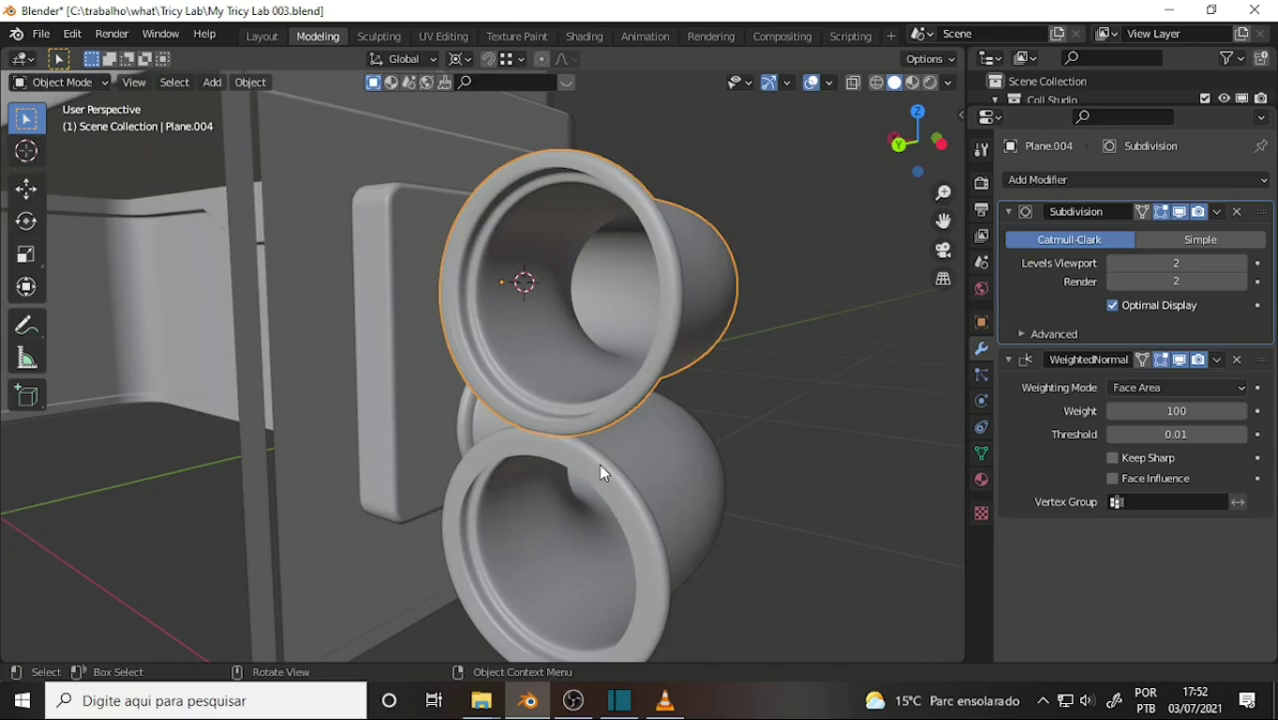
{"action": "left_click", "coordinate": [641, 553]}
{"action": "left_click", "coordinate": [97, 82]}
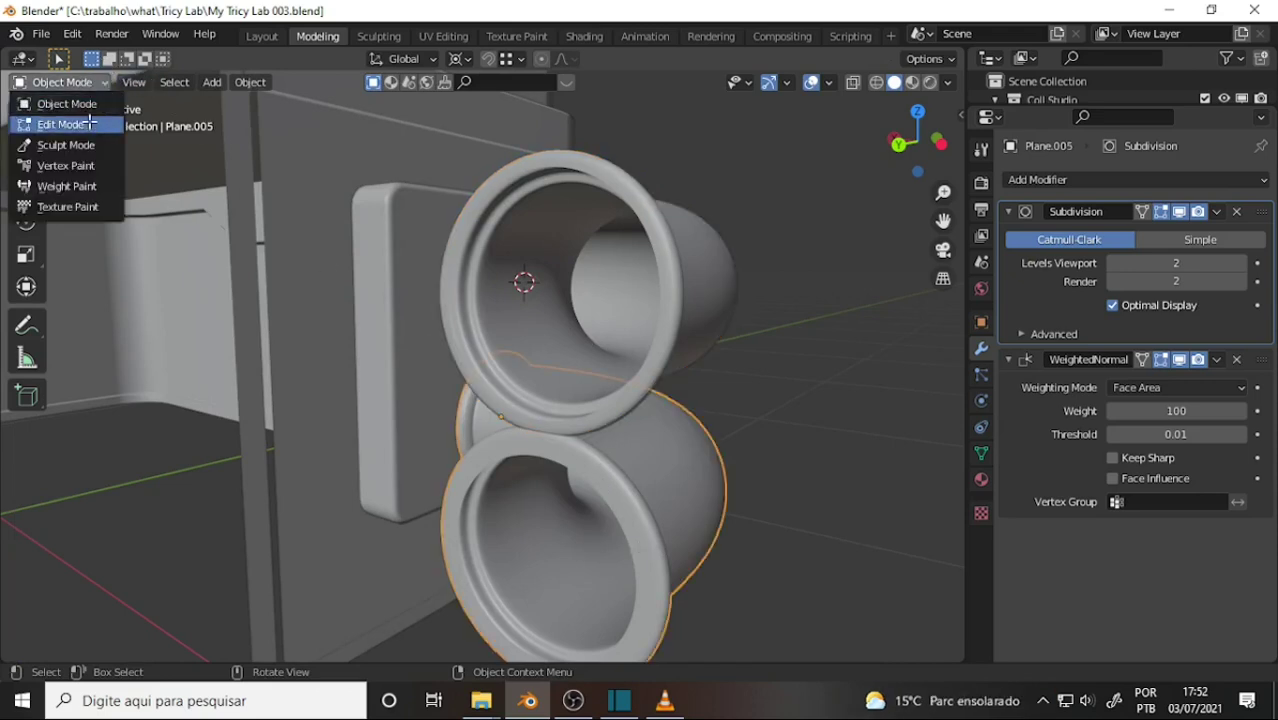
{"action": "left_click", "coordinate": [89, 123]}
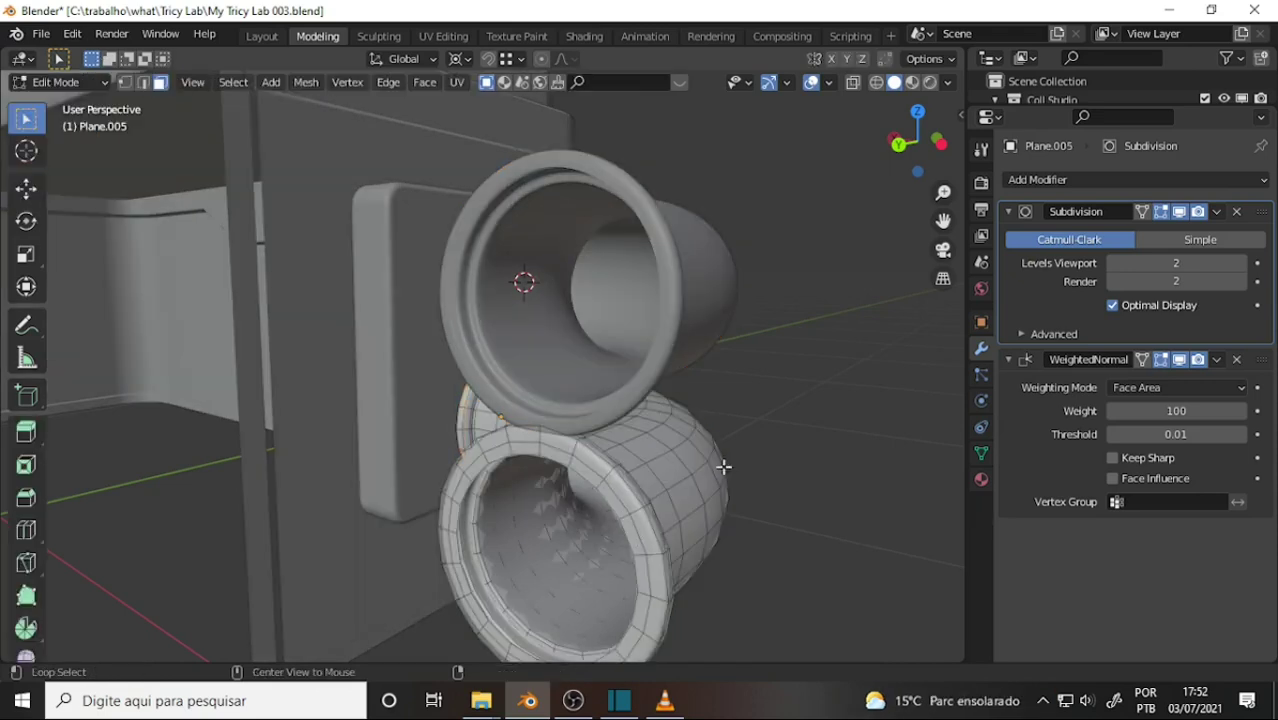
{"action": "left_click", "coordinate": [623, 516], "text": "alt"}
{"action": "key", "text": "x"}
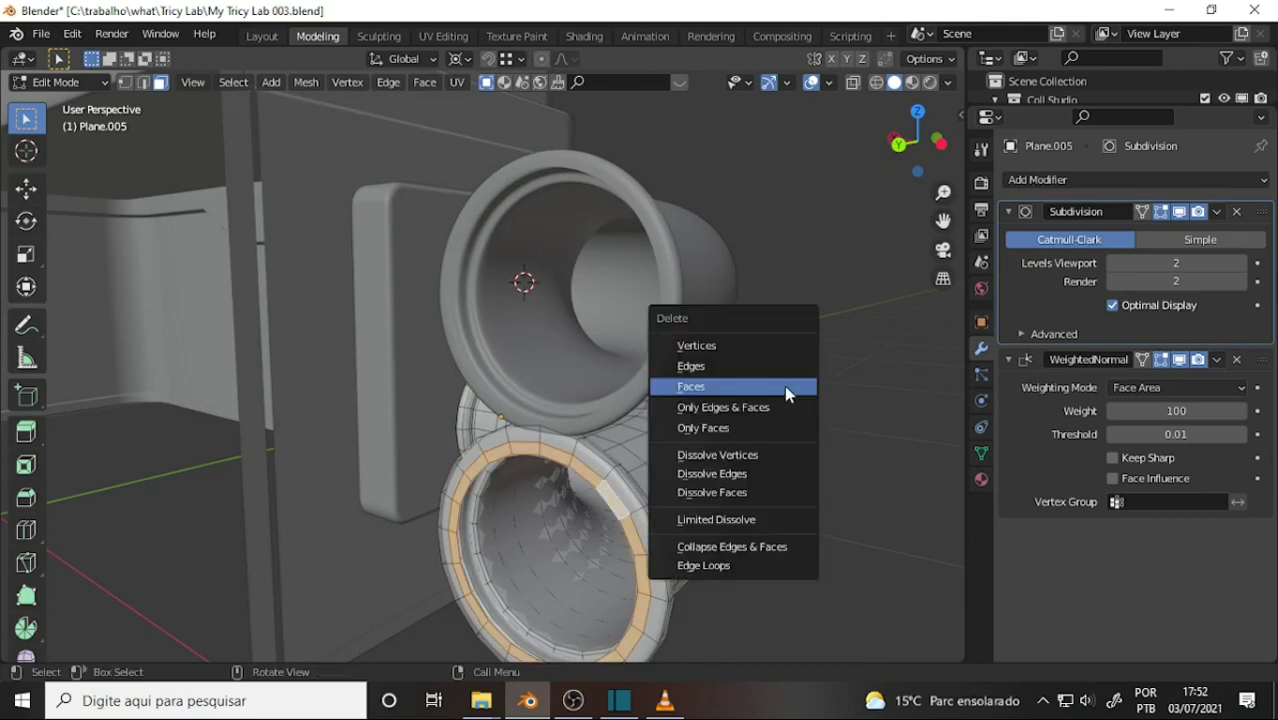
{"action": "left_click", "coordinate": [714, 387]}
{"action": "mouse_move", "coordinate": [707, 328]}
{"action": "middle_mouse_down"}
{"action": "mouse_move", "coordinate": [319, 265]}
{"action": "mouse_move", "coordinate": [274, 265]}
{"action": "mouse_move", "coordinate": [242, 316]}
{"action": "mouse_move", "coordinate": [462, 277]}
{"action": "mouse_move", "coordinate": [282, 302]}
{"action": "middle_mouse_up"}
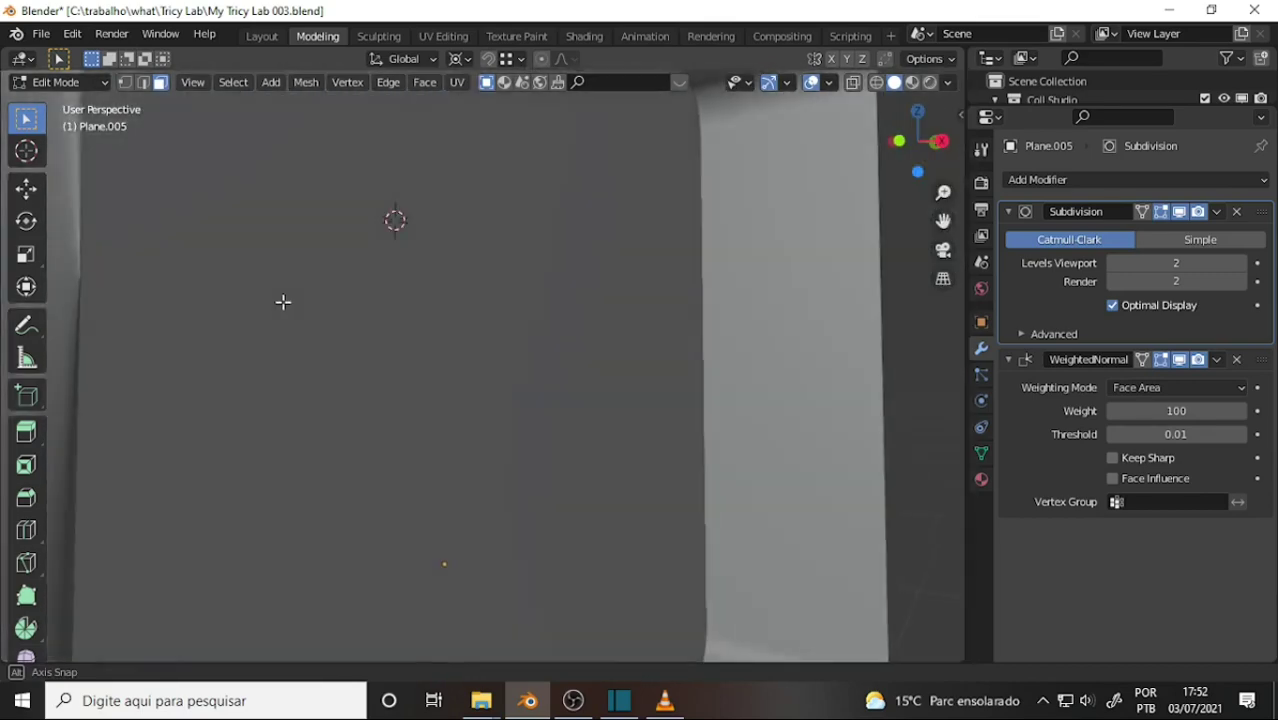
{"action": "left_click", "coordinate": [851, 82]}
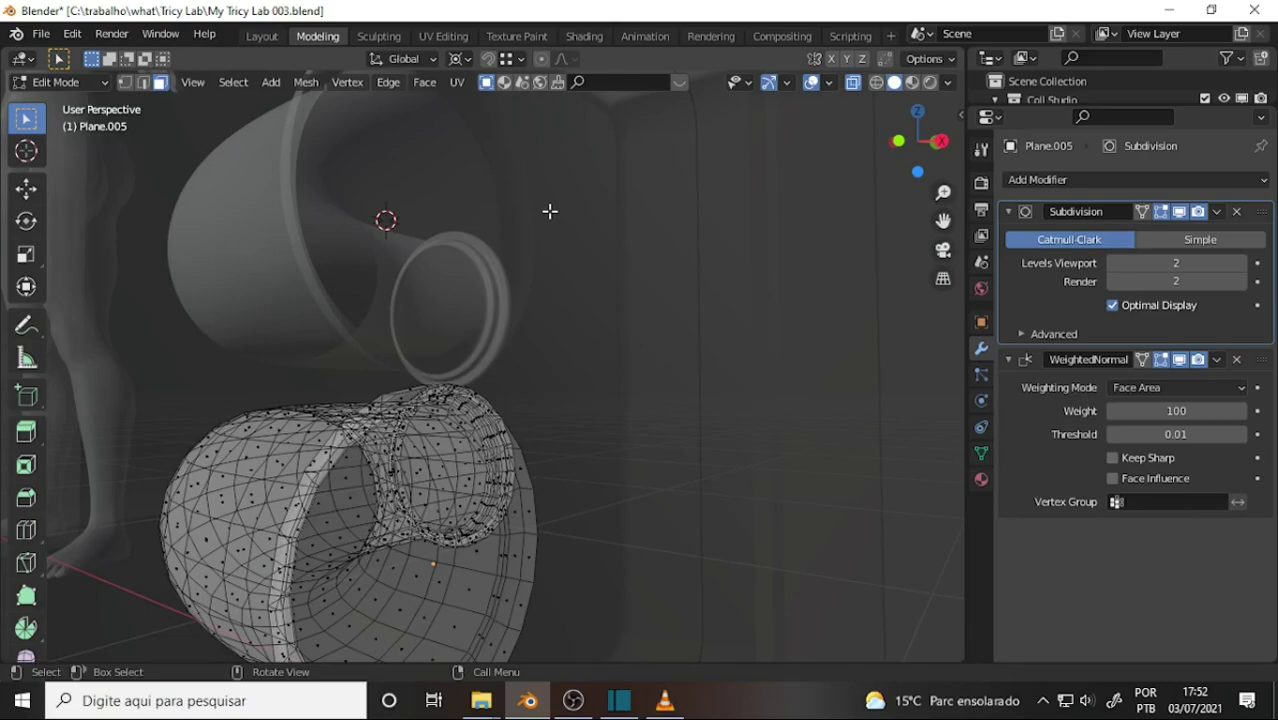
{"action": "mouse_move", "coordinate": [549, 211]}
{"action": "middle_mouse_down"}
{"action": "mouse_move", "coordinate": [496, 234]}
{"action": "mouse_move", "coordinate": [582, 217]}
{"action": "mouse_move", "coordinate": [919, 204]}
{"action": "mouse_move", "coordinate": [922, 220]}
{"action": "middle_mouse_up"}
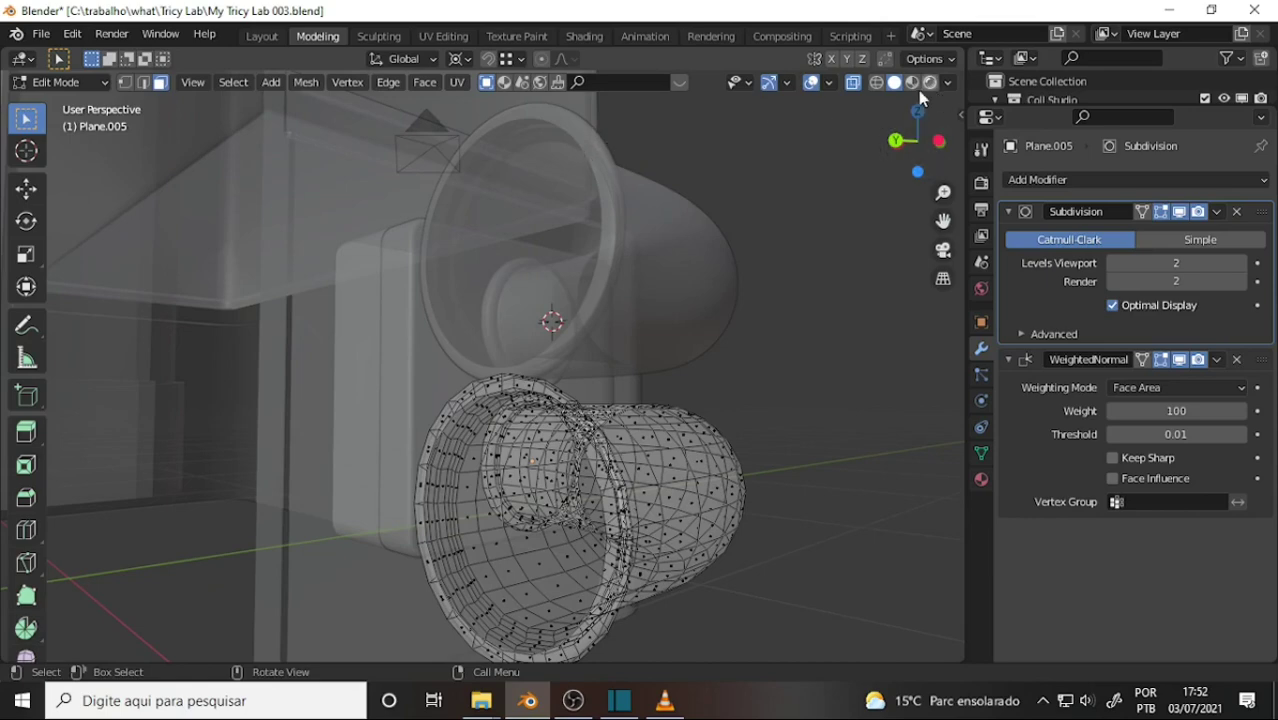
{"action": "middle_click_drag", "start_coordinate": [810, 152], "coordinate": [600, 168]}
{"action": "left_click", "coordinate": [620, 703]}
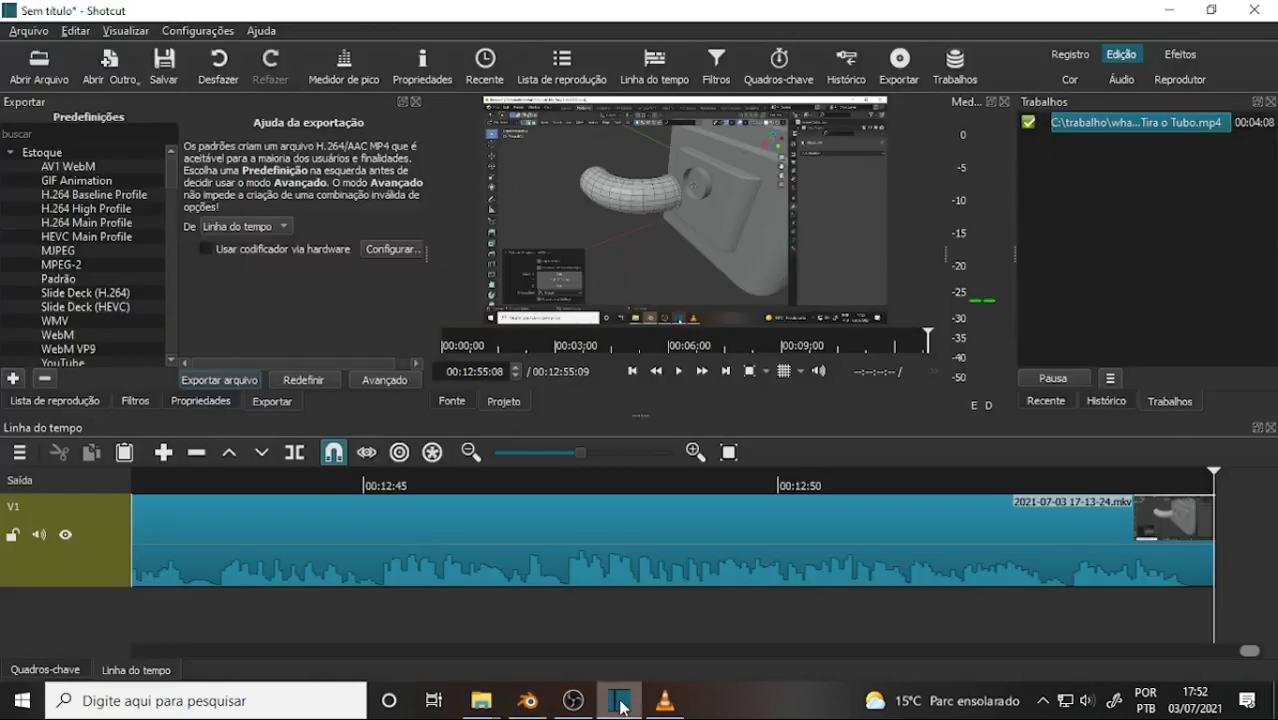
{"action": "left_click", "coordinate": [620, 703]}
{"action": "scroll", "coordinate": [574, 368], "scroll_direction": "down", "scroll_amount": 3}
- Return to Object Mode and deselect everything in the scene
{"action": "scroll", "coordinate": [580, 365], "scroll_direction": "down", "scroll_amount": 2}
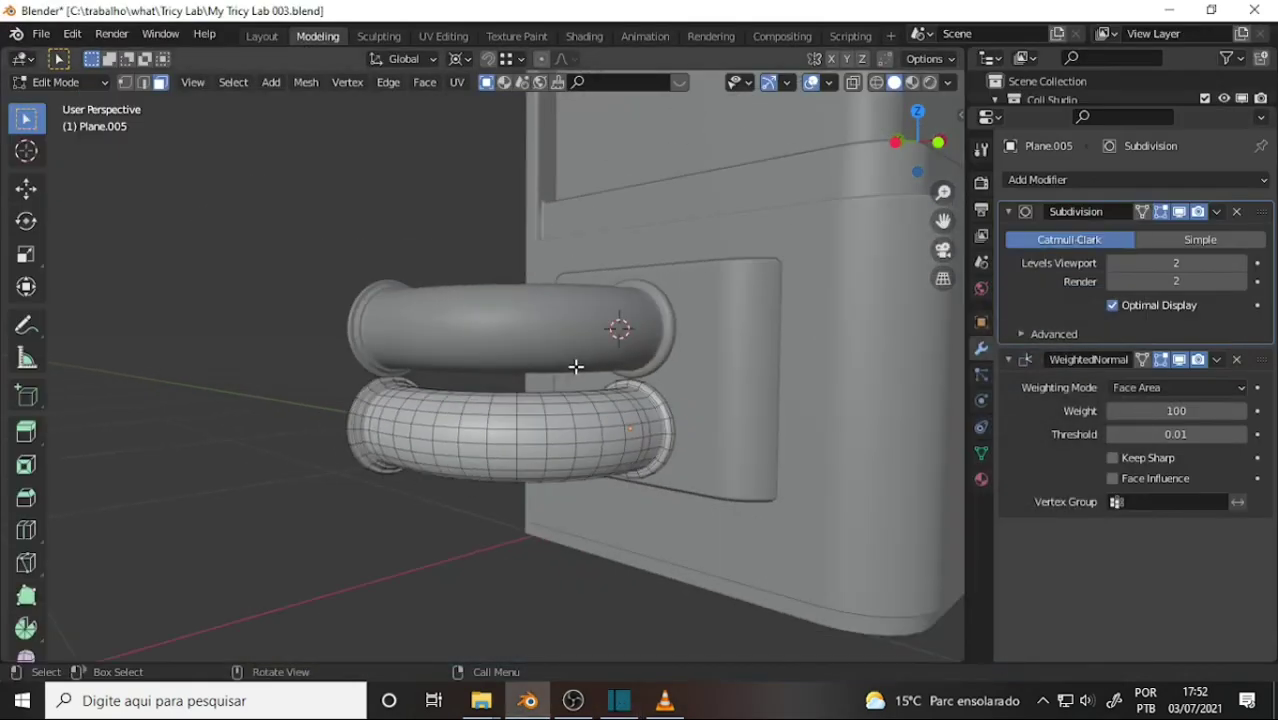
{"action": "left_click", "coordinate": [60, 82]}
{"action": "left_click", "coordinate": [73, 100]}
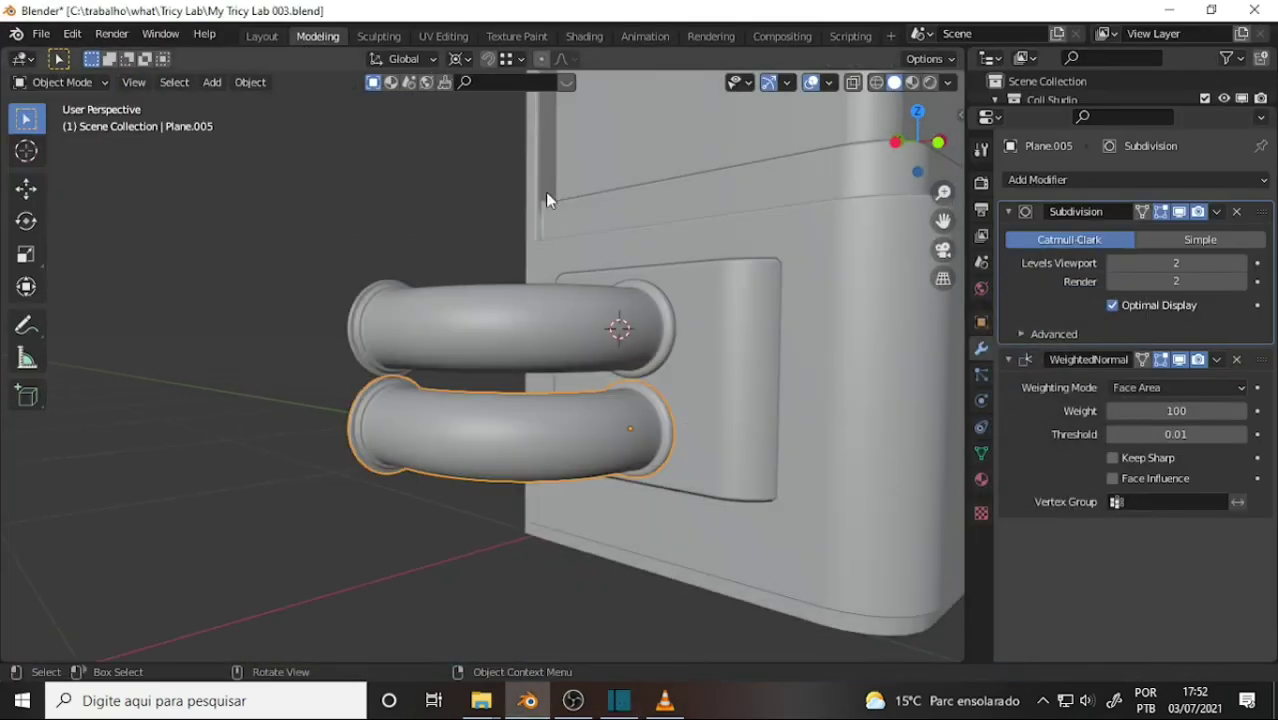
{"action": "scroll", "coordinate": [545, 192], "scroll_direction": "down", "scroll_amount": 3}
{"action": "key", "text": "alt+a"}
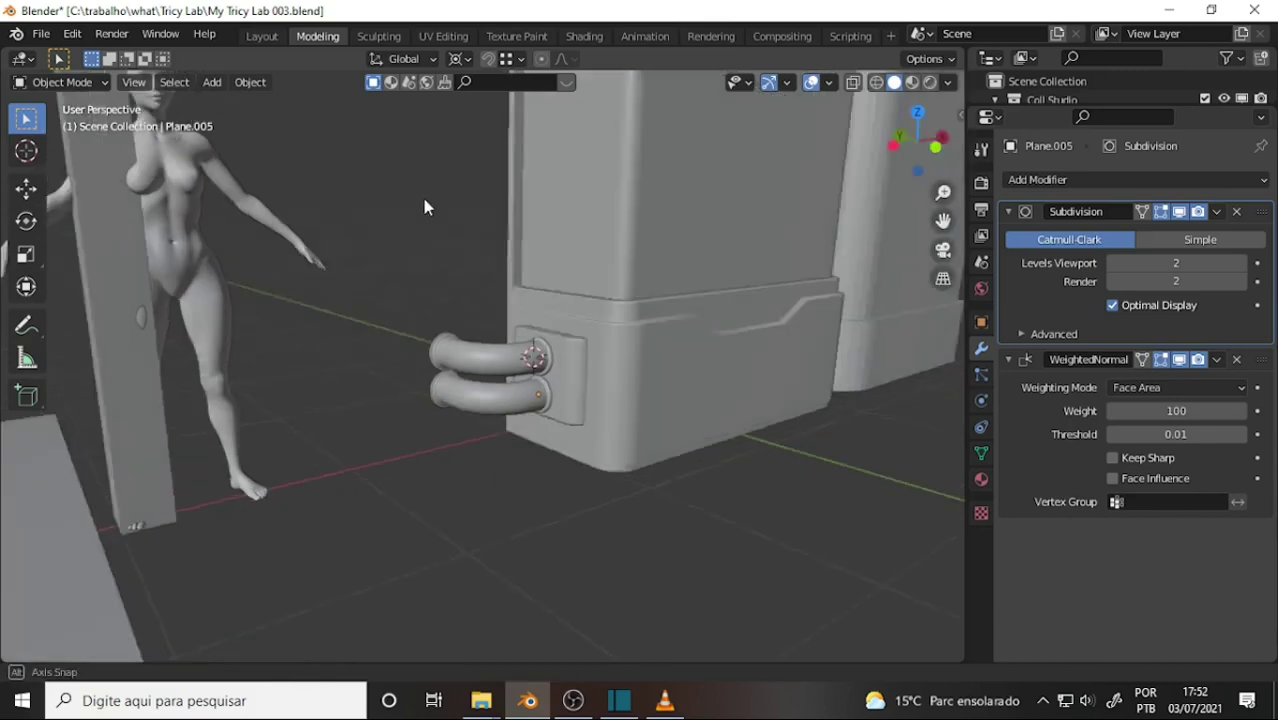
- Orbit and zoom around both machine boxes to inspect the stacked pipes
{"action": "middle_click_drag", "start_coordinate": [448, 171], "coordinate": [495, 243]}
{"action": "scroll", "coordinate": [495, 234], "scroll_direction": "up", "scroll_amount": 2}
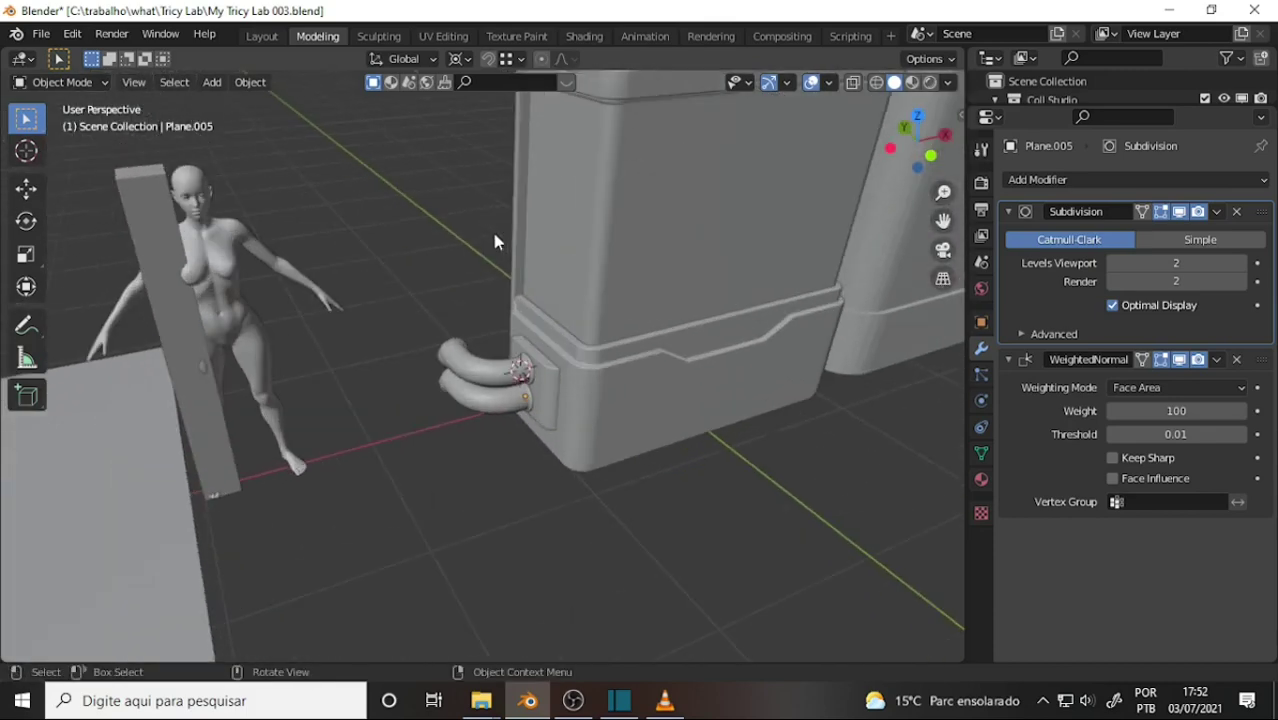
{"action": "scroll", "coordinate": [495, 234], "scroll_direction": "up", "scroll_amount": 1}
{"action": "middle_click_drag", "start_coordinate": [495, 234], "coordinate": [897, 224]}
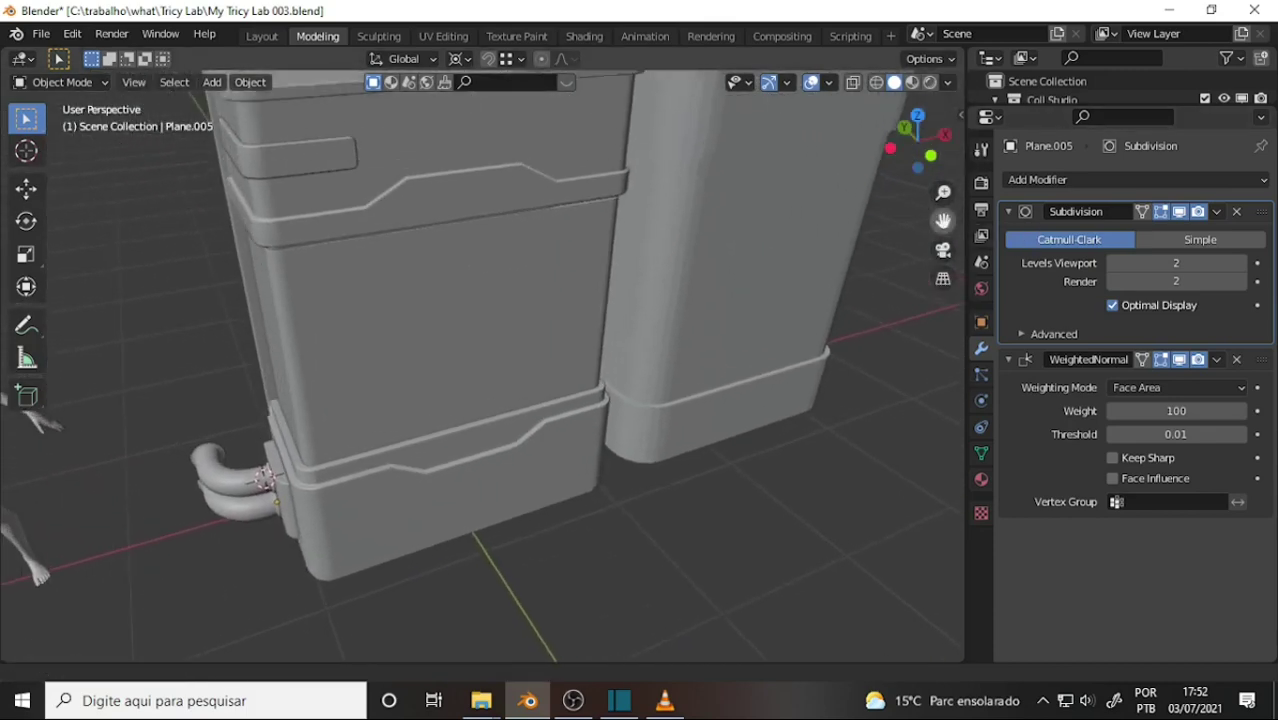
{"action": "scroll", "coordinate": [776, 250], "scroll_direction": "down", "scroll_amount": 2}
{"action": "scroll", "coordinate": [776, 250], "scroll_direction": "up", "scroll_amount": 2}
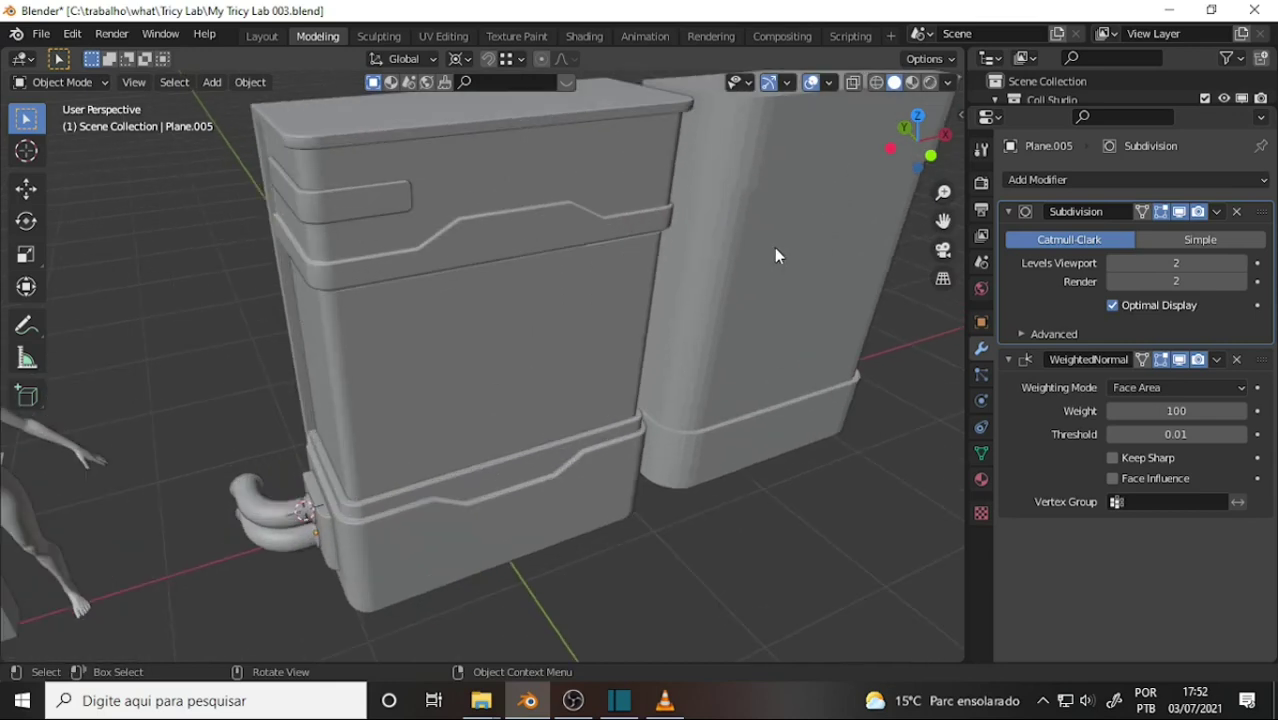
- Save the project as My Tricy Lab 003.blend and orbit around the finished model
{"action": "left_click", "coordinate": [46, 36]}
{"action": "left_click", "coordinate": [93, 162]}
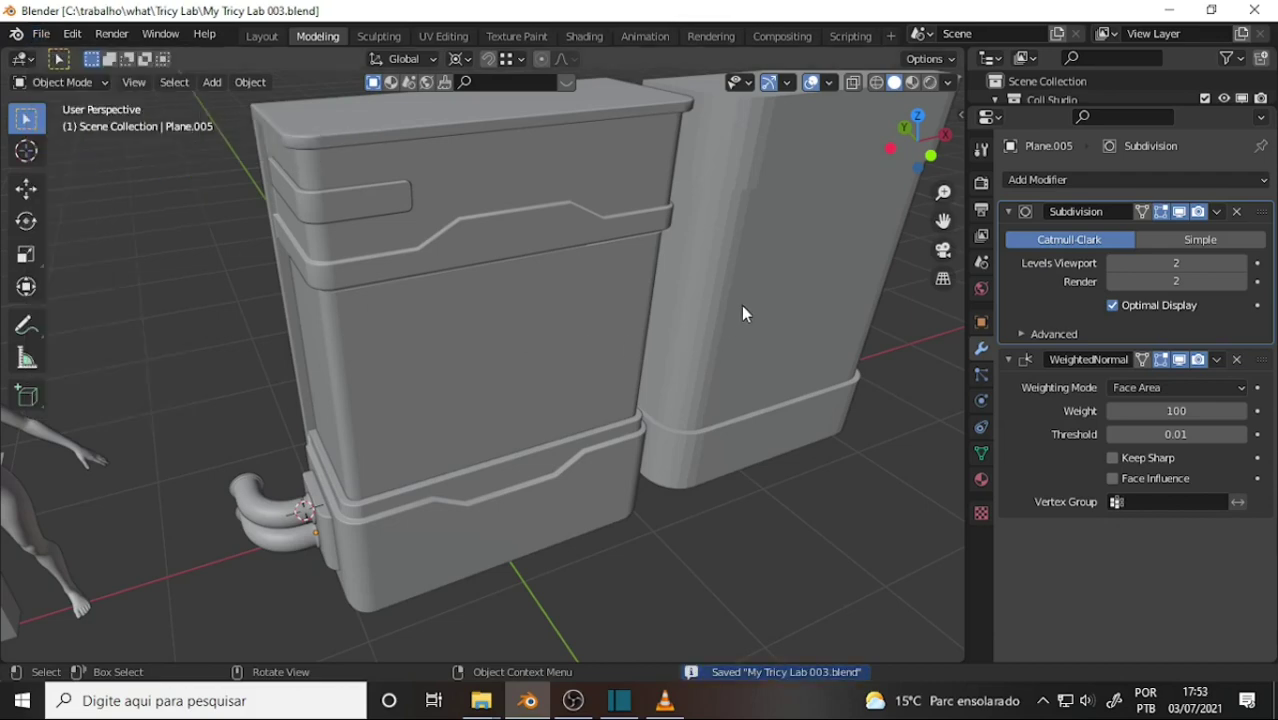
{"action": "mouse_move", "coordinate": [741, 305]}
{"action": "middle_mouse_down"}
{"action": "mouse_move", "coordinate": [593, 293]}
{"action": "mouse_move", "coordinate": [778, 272]}
{"action": "mouse_move", "coordinate": [754, 267]}
{"action": "middle_mouse_up"}
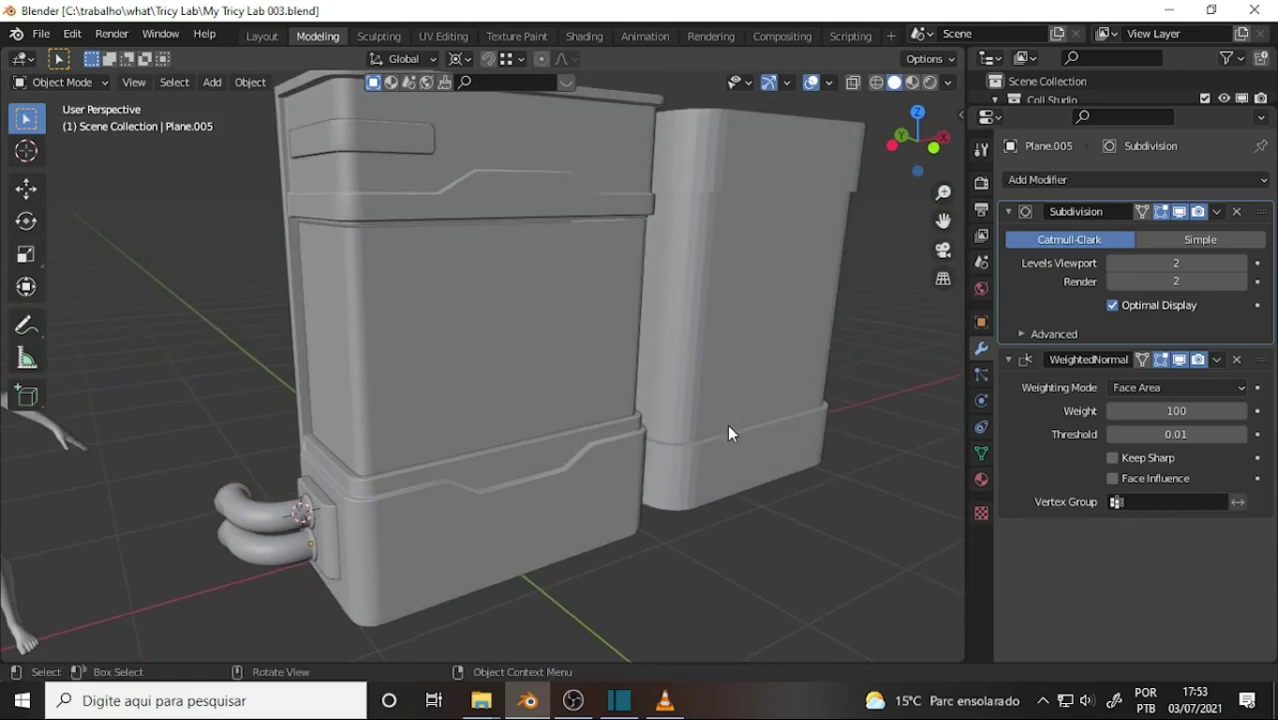
{"action": "scroll", "coordinate": [729, 354], "scroll_direction": "up", "scroll_amount": 1}
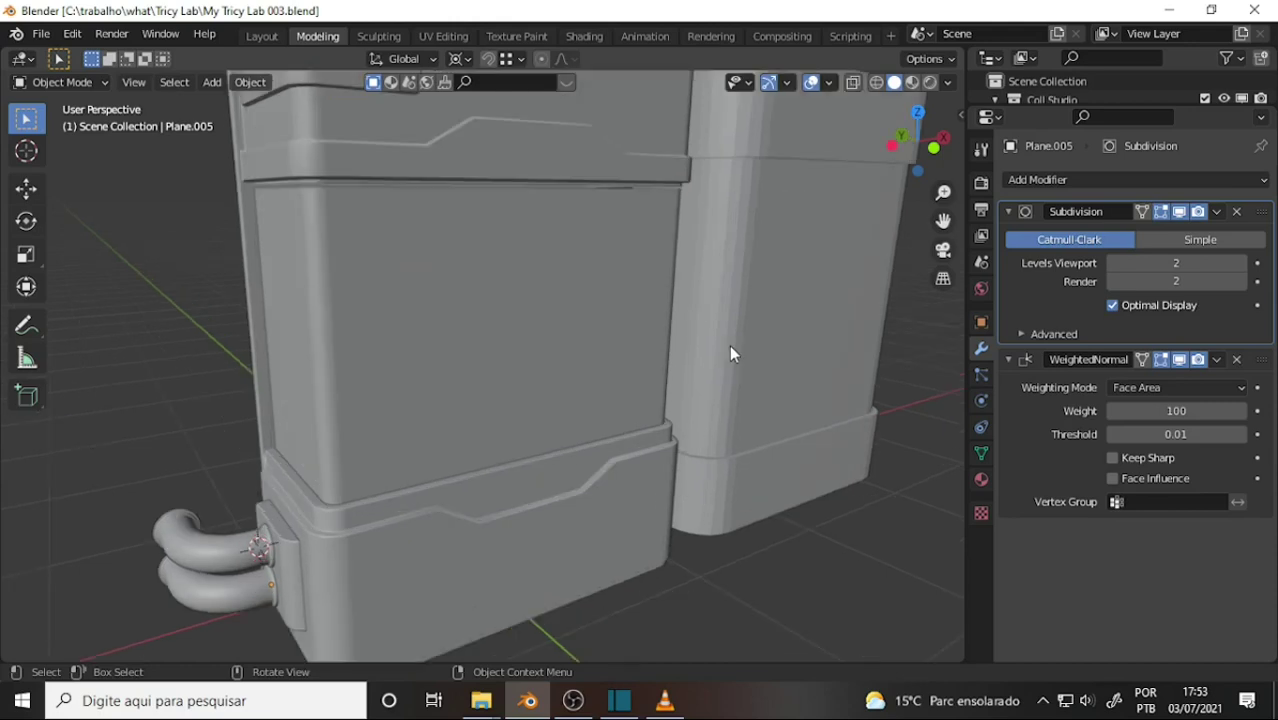
{"action": "scroll", "coordinate": [729, 354], "scroll_direction": "down", "scroll_amount": 3}
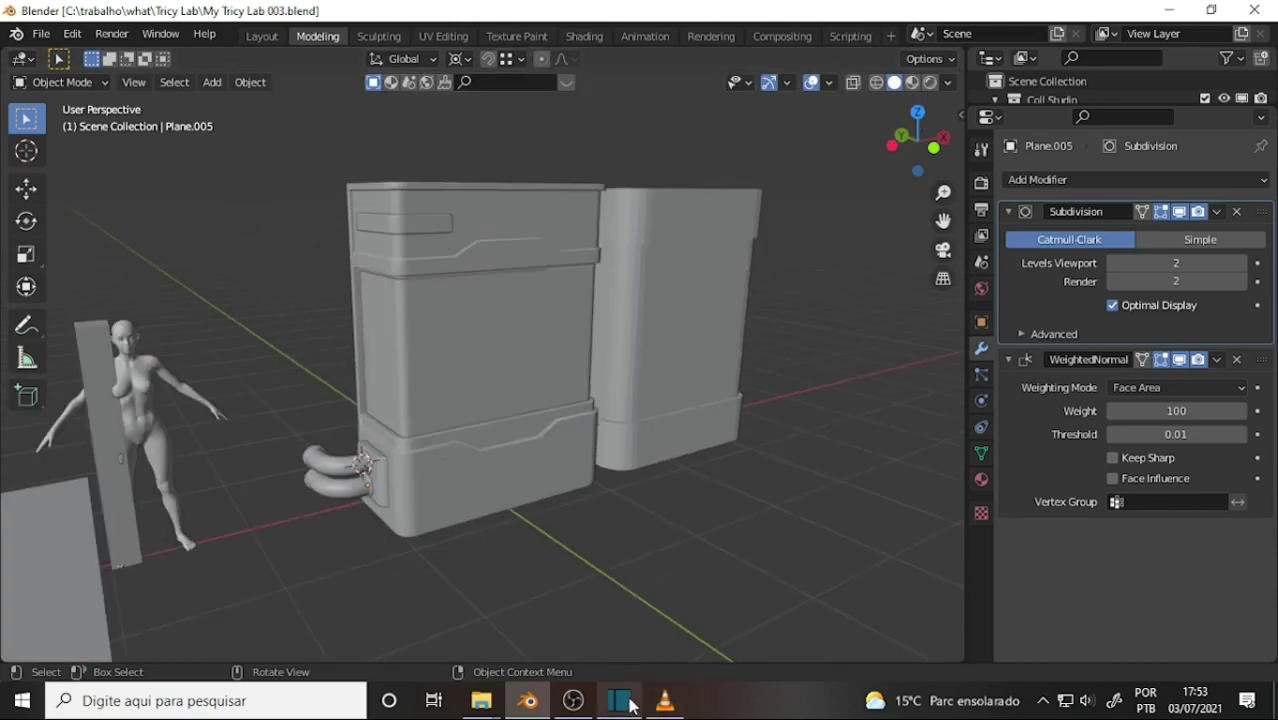